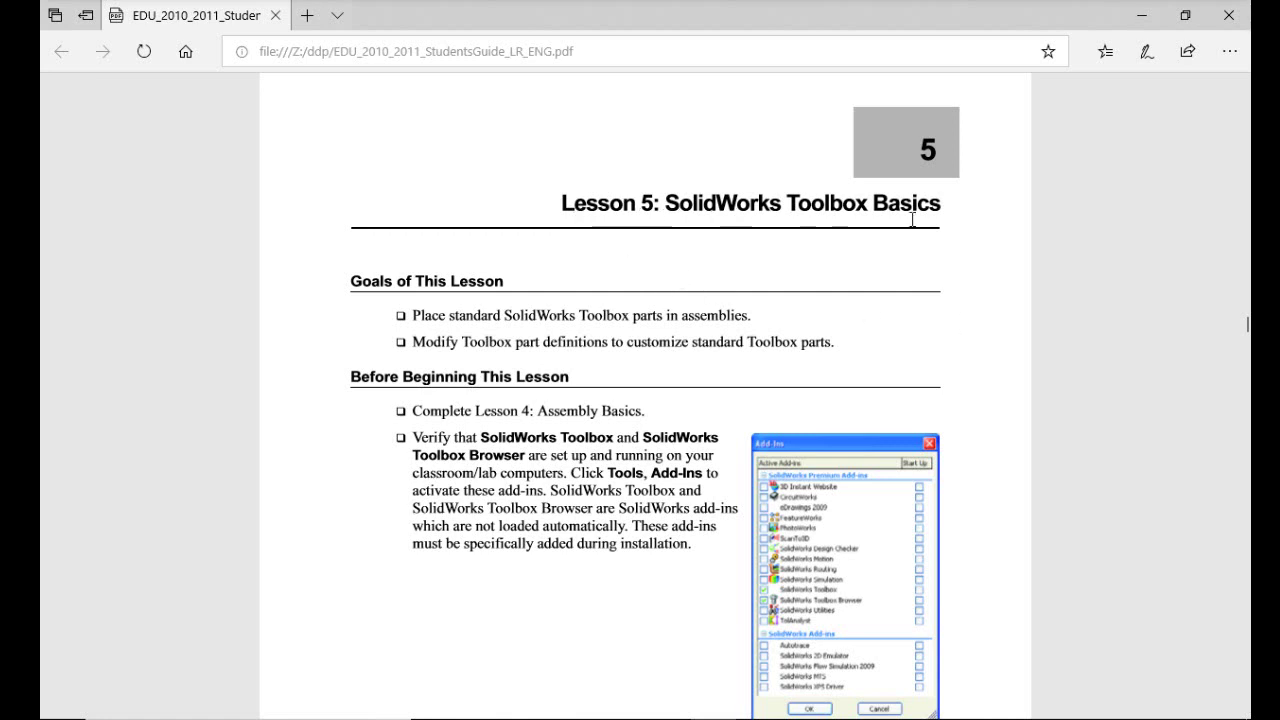
Highlight 'SolidWorks Toolbox' and 'Tools, Add-Ins' in Lesson 5's Before Beginning prerequisites.
{"action": "scroll", "coordinate": [953, 280], "scroll_direction": "down", "scroll_amount": 1}
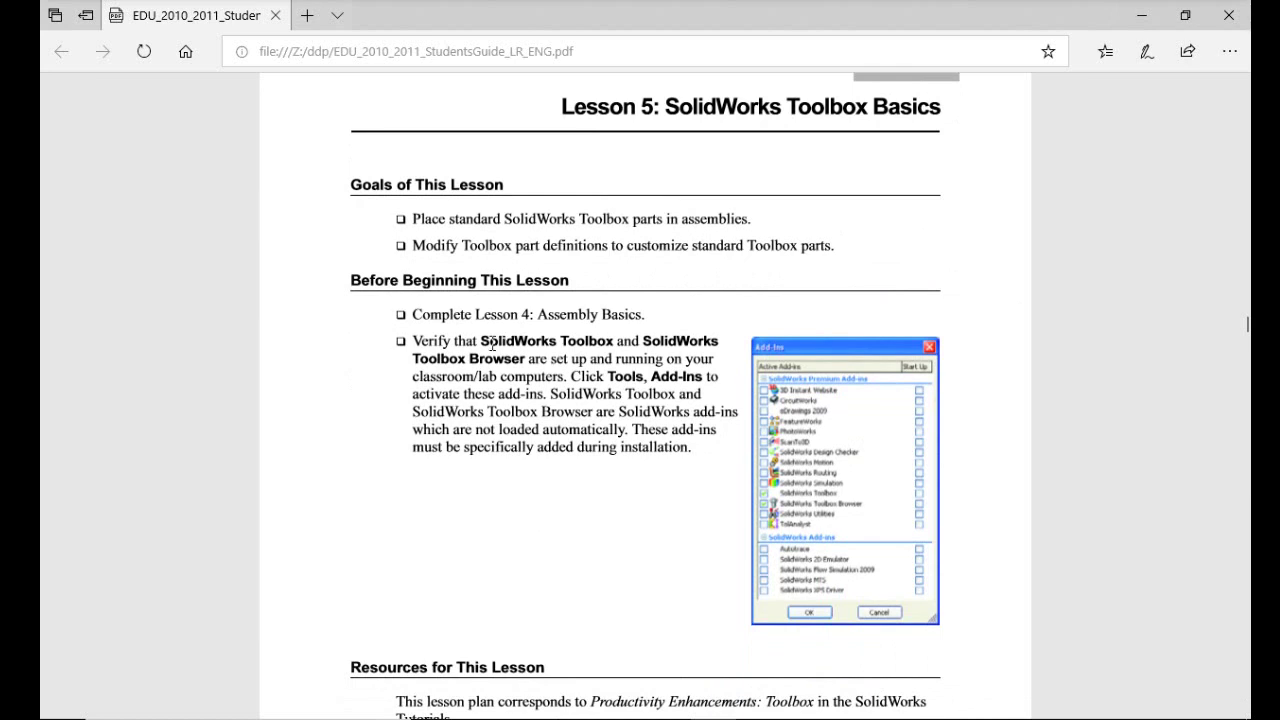
{"action": "left_click_drag", "start_coordinate": [492, 344], "coordinate": [720, 342]}
{"action": "left_click_drag", "start_coordinate": [608, 377], "coordinate": [707, 377]}
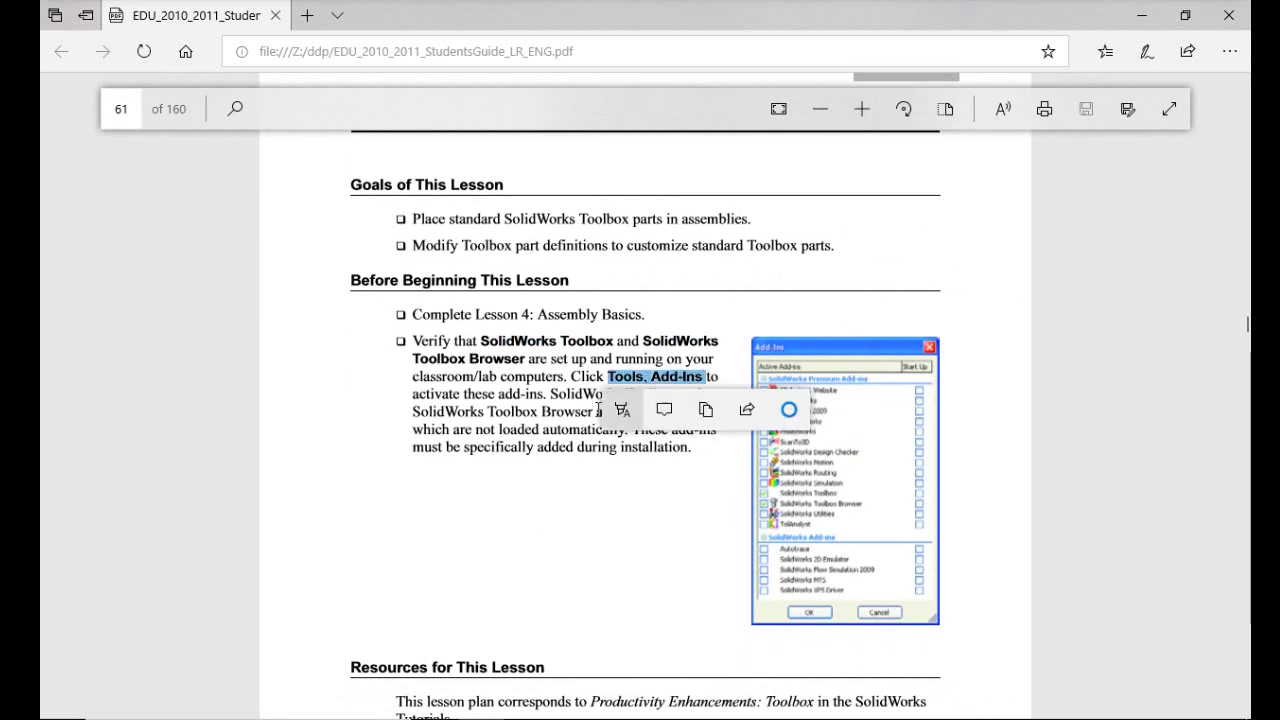
{"action": "left_click_drag", "start_coordinate": [428, 412], "coordinate": [536, 411]}
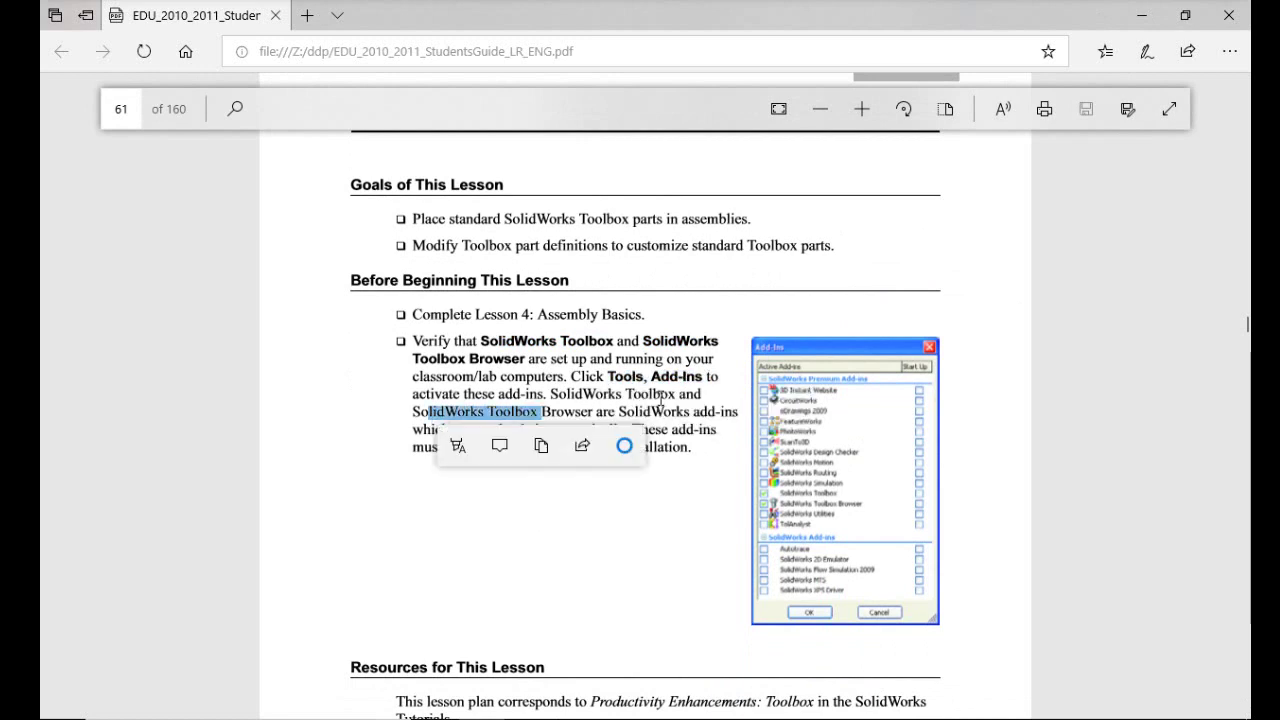
Enable Toolbox Library and set Toolbox Library and Toolbox Utilities to load at start-up.
{"action": "key", "text": "alt+Tab"}
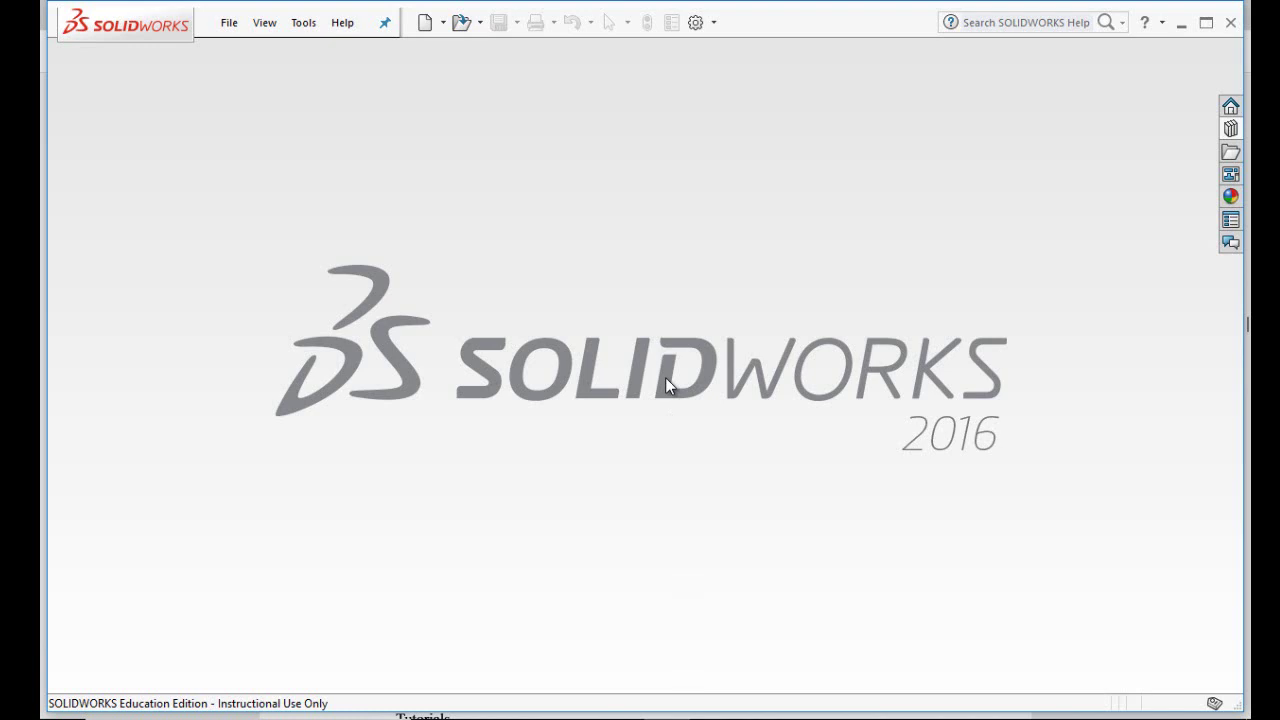
{"action": "left_click", "coordinate": [304, 23]}
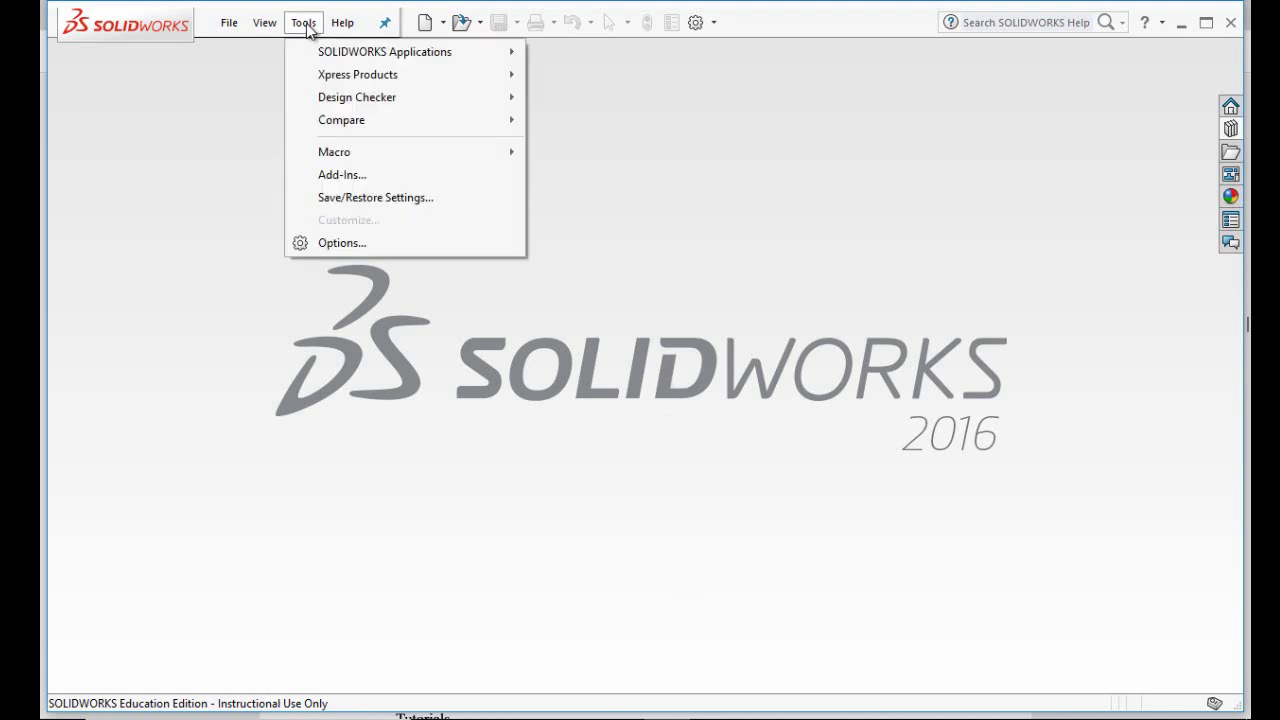
{"action": "left_click", "coordinate": [330, 175]}
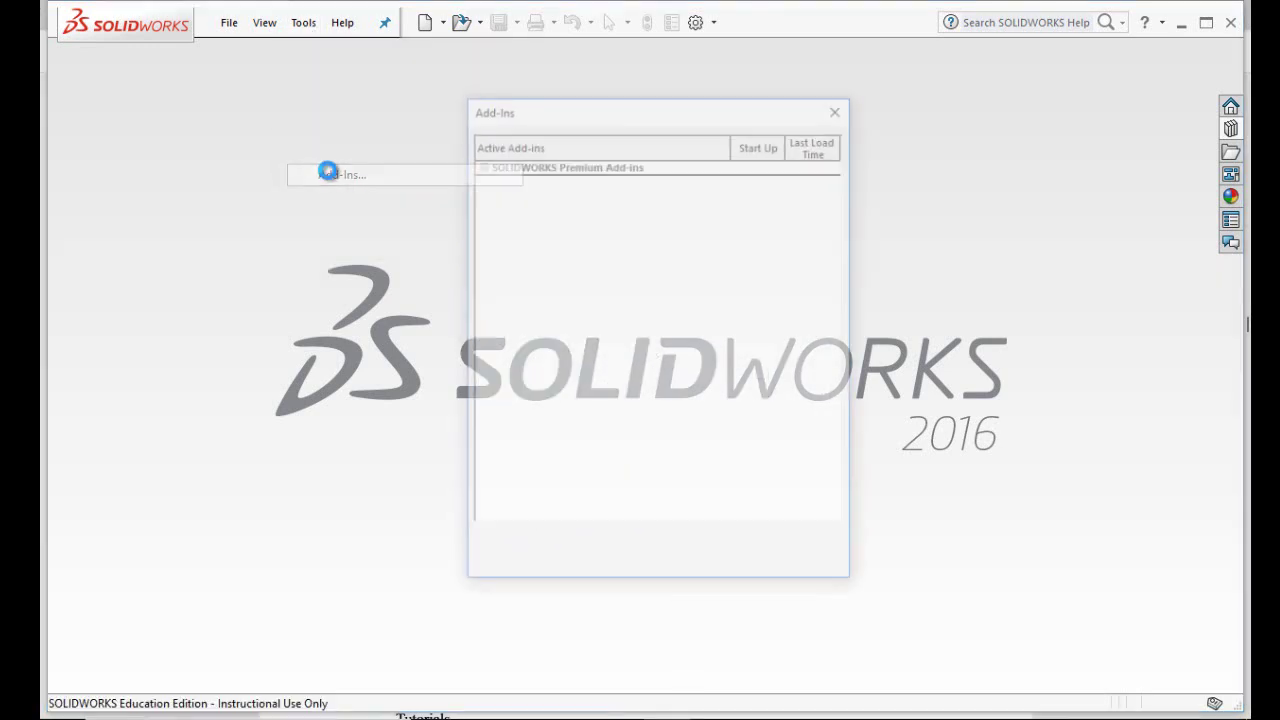
{"action": "left_click", "coordinate": [481, 337]}
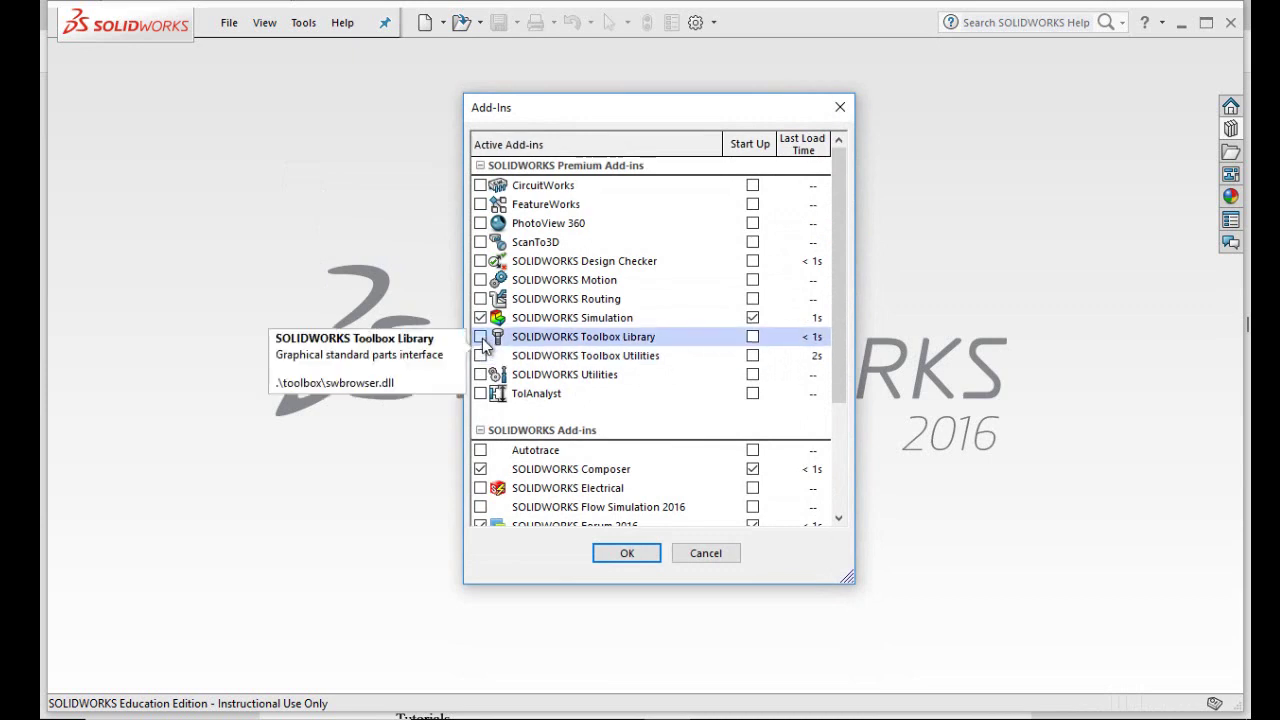
{"action": "left_click", "coordinate": [753, 338]}
{"action": "left_click", "coordinate": [753, 357]}
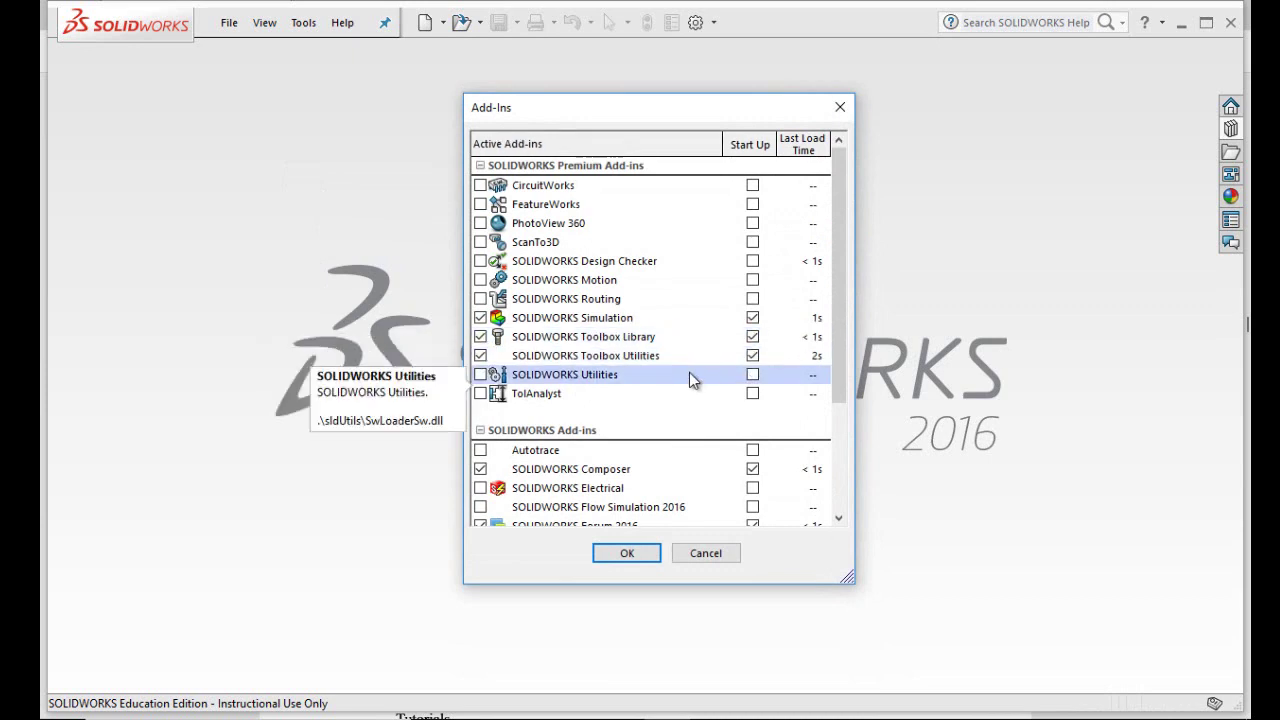
{"action": "left_click", "coordinate": [627, 553]}
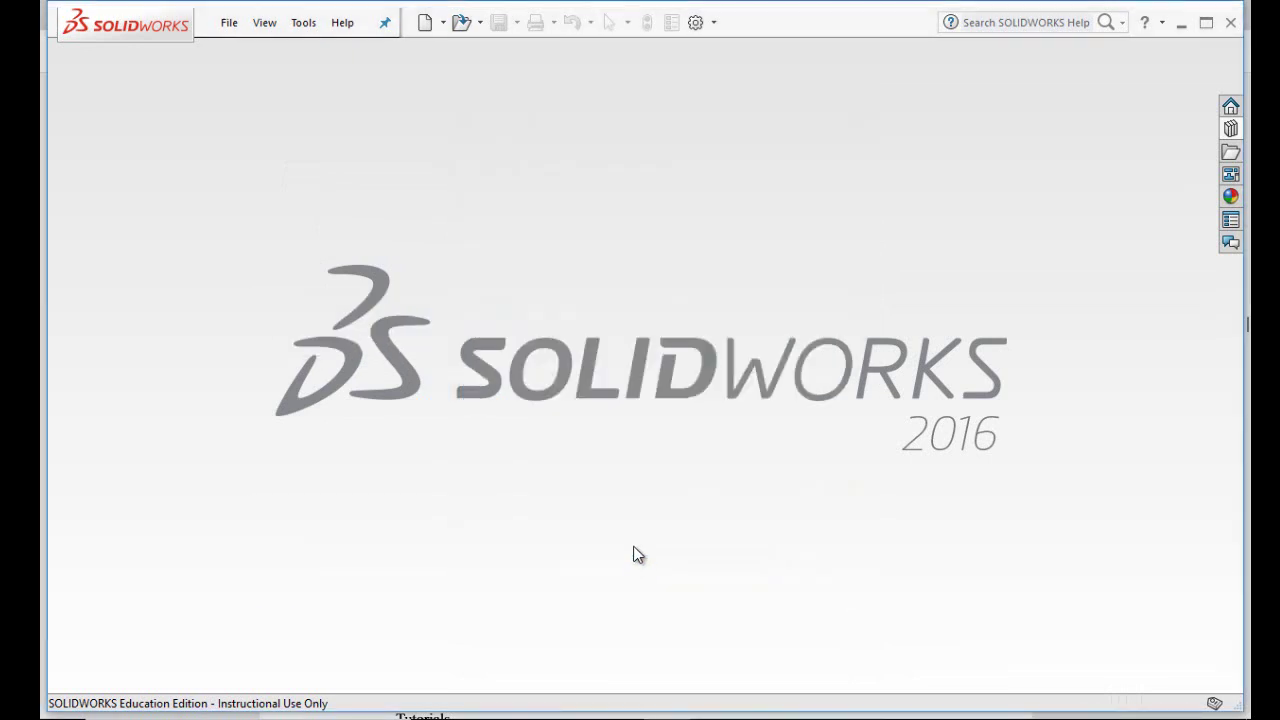
Create a new blank part document.
{"action": "left_click", "coordinate": [234, 25]}
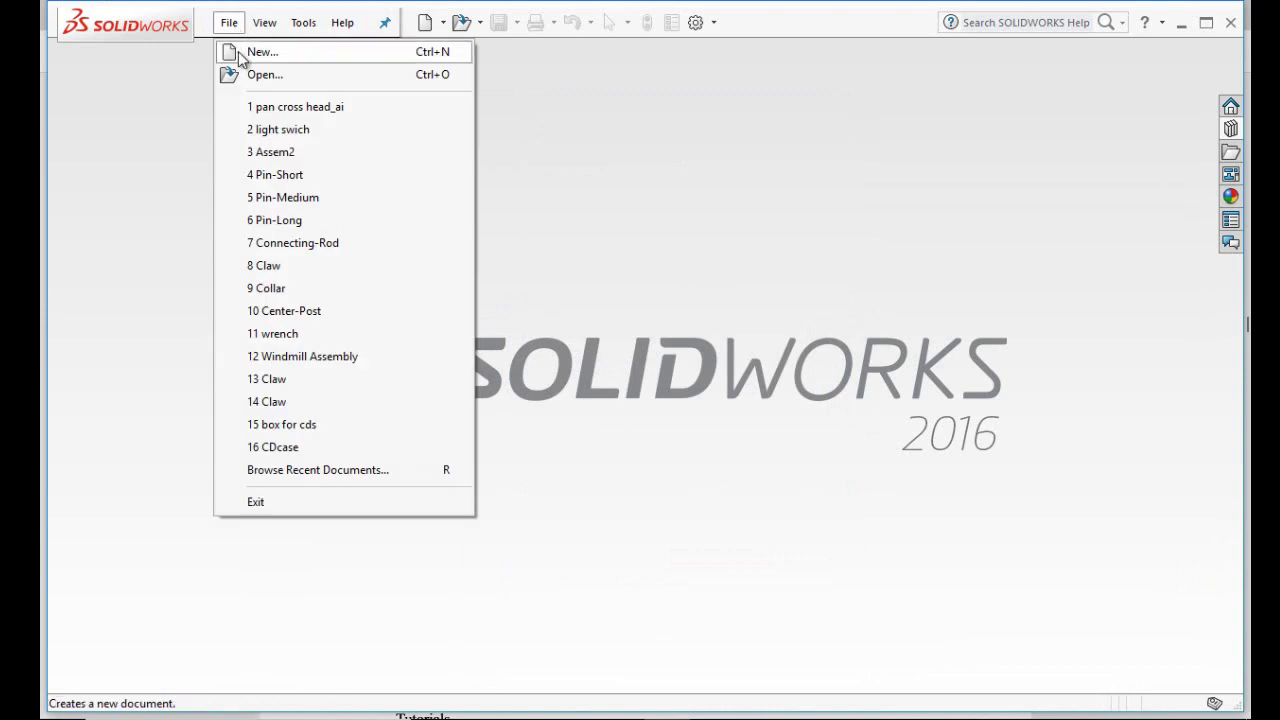
{"action": "left_click", "coordinate": [238, 51]}
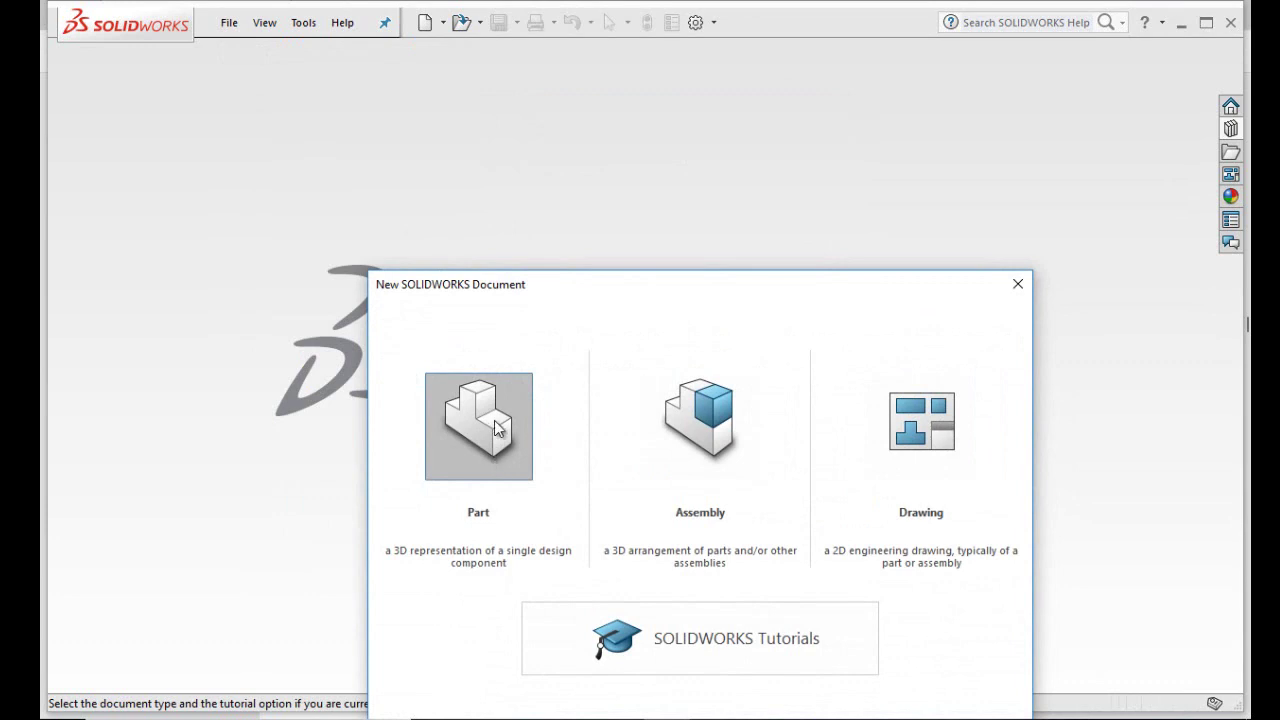
{"action": "double_click", "coordinate": [504, 466]}
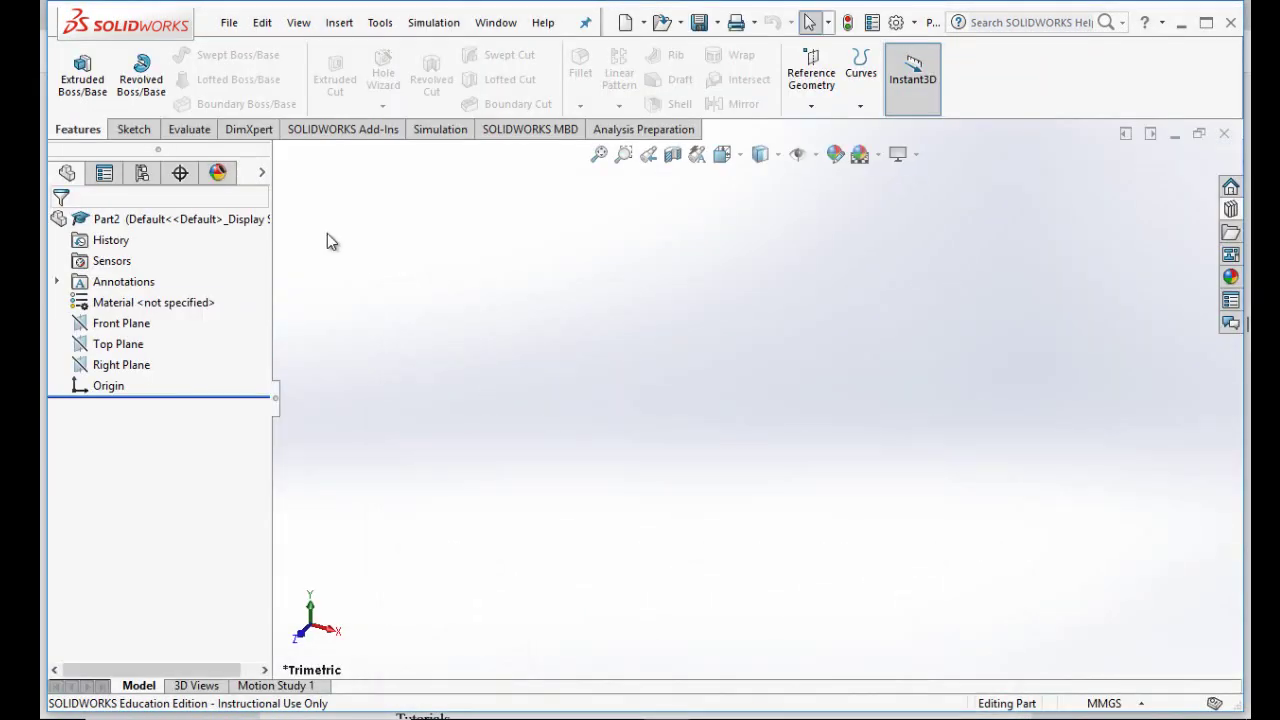
Open the recently used '2 light swich' part.
{"action": "left_click", "coordinate": [229, 23]}
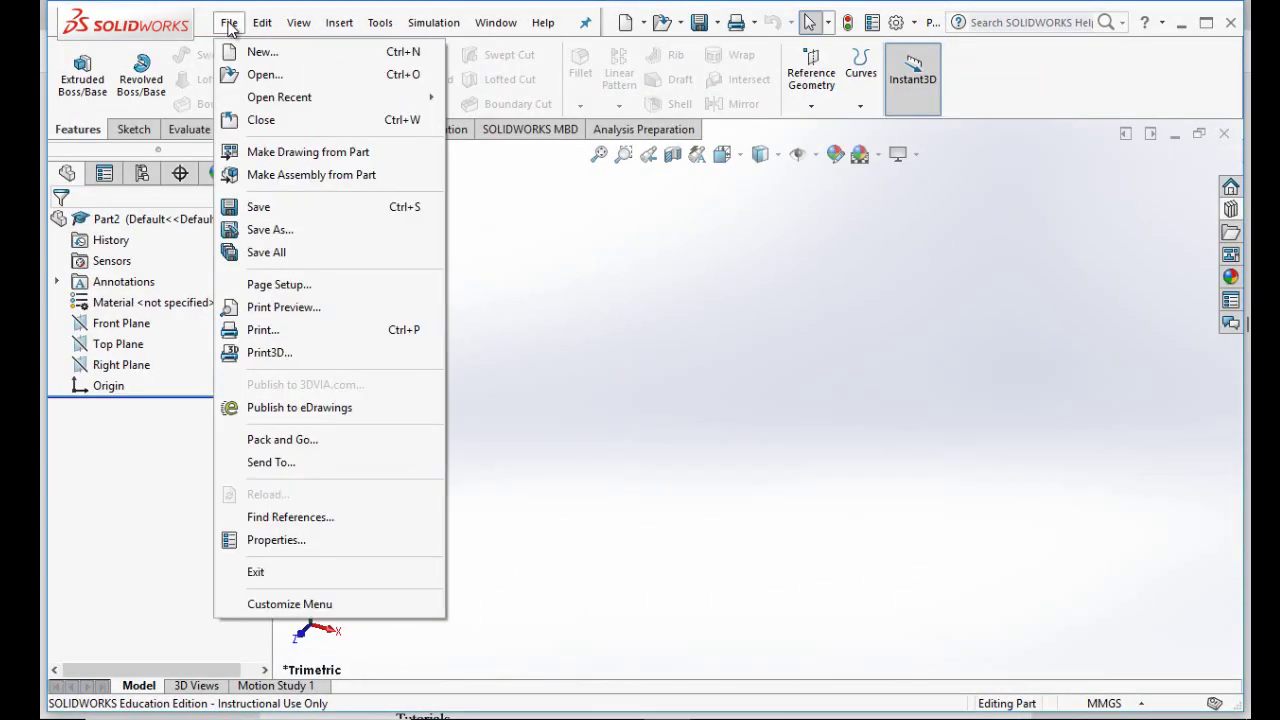
{"action": "mouse_move", "coordinate": [257, 100]}
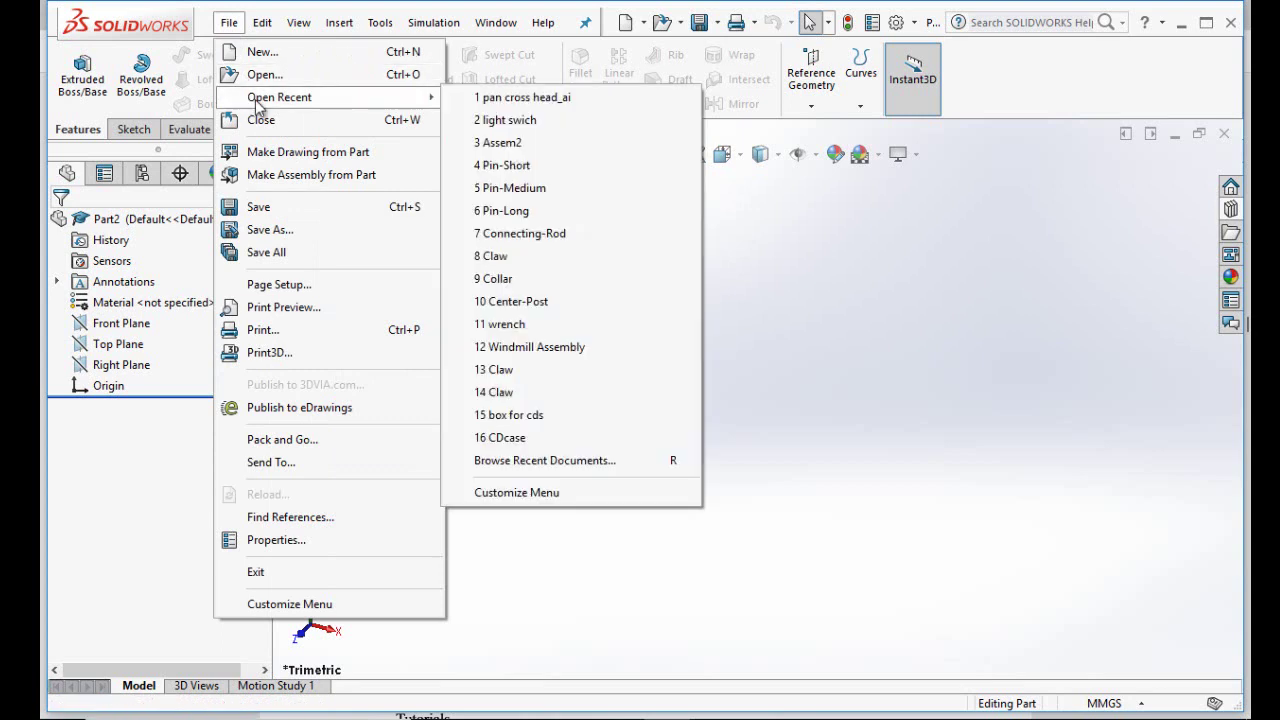
{"action": "left_click", "coordinate": [540, 120]}
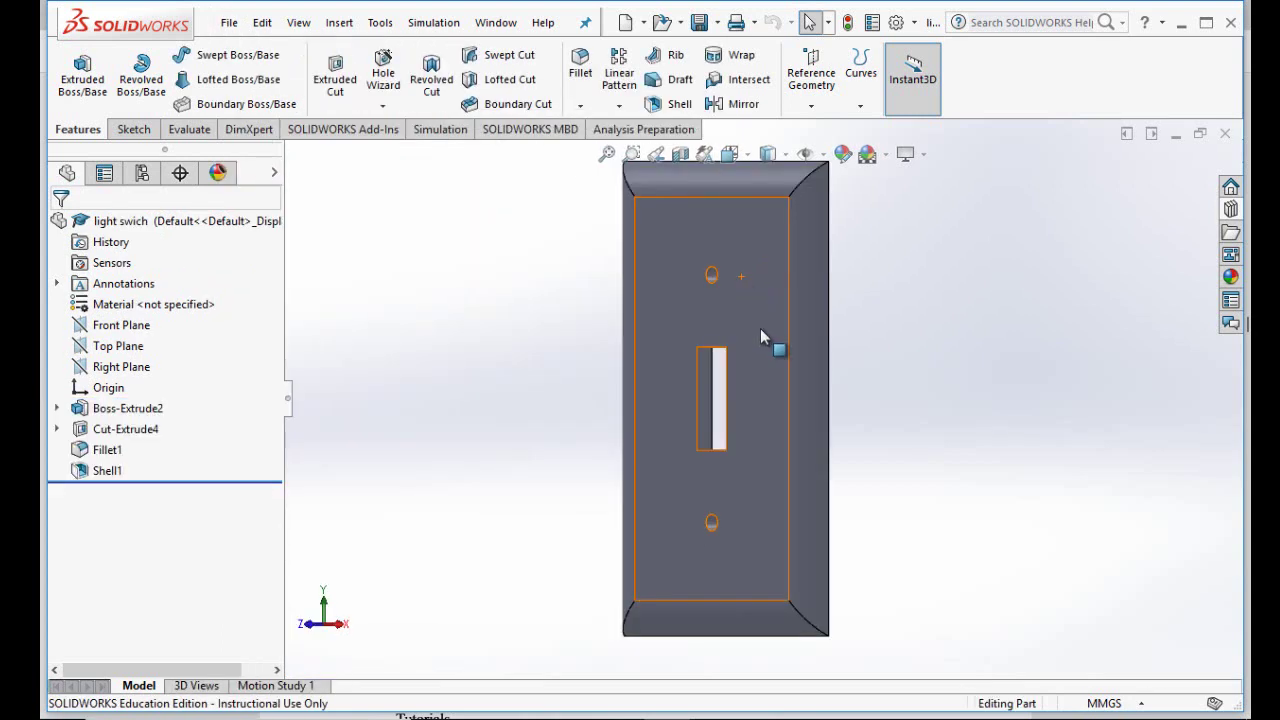
Make an assembly from the light swich part, place the plate, and show the Design Library Toolbox.
{"action": "left_click", "coordinate": [228, 24]}
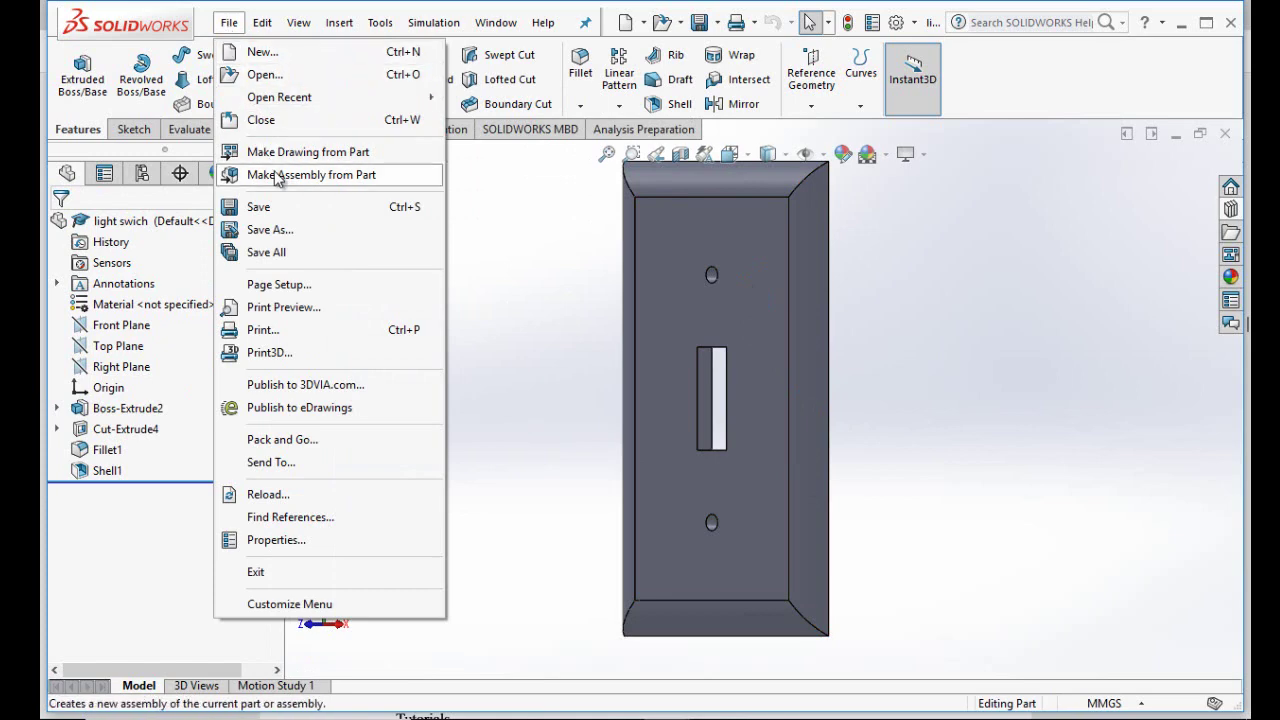
{"action": "left_click", "coordinate": [310, 175]}
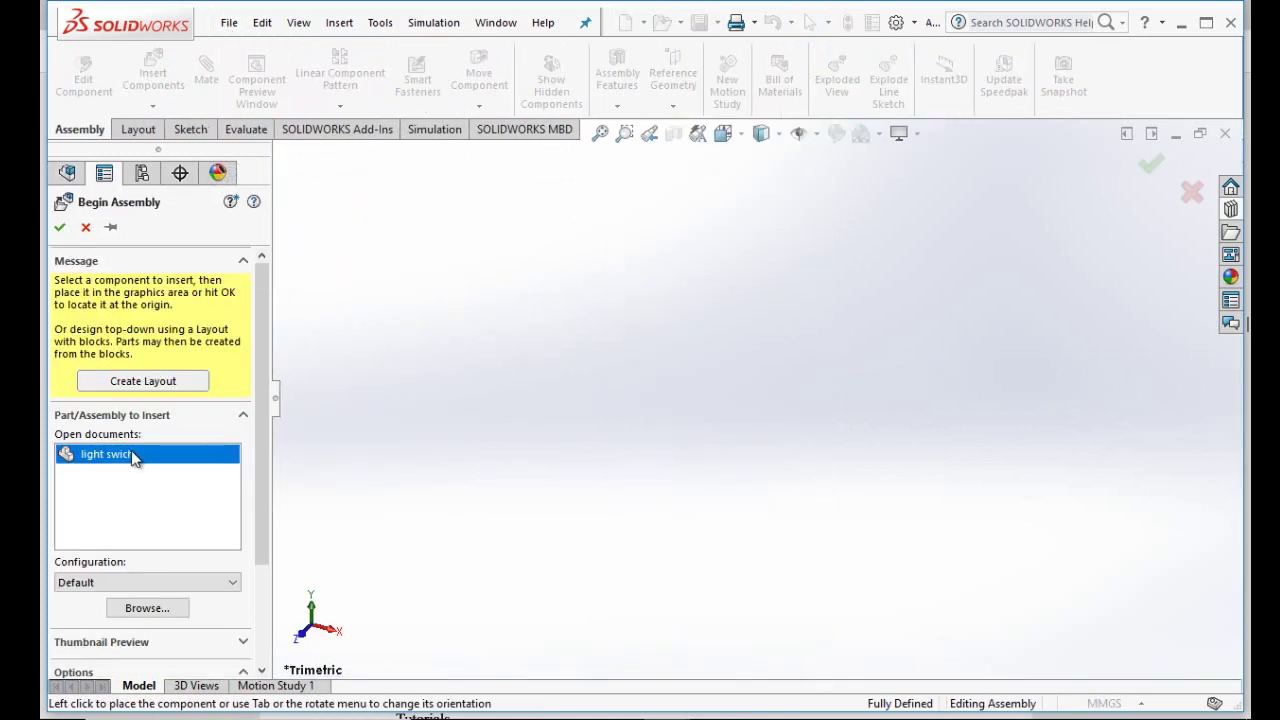
{"action": "left_click", "coordinate": [105, 458]}
{"action": "left_click", "coordinate": [106, 454]}
{"action": "left_click", "coordinate": [716, 367]}
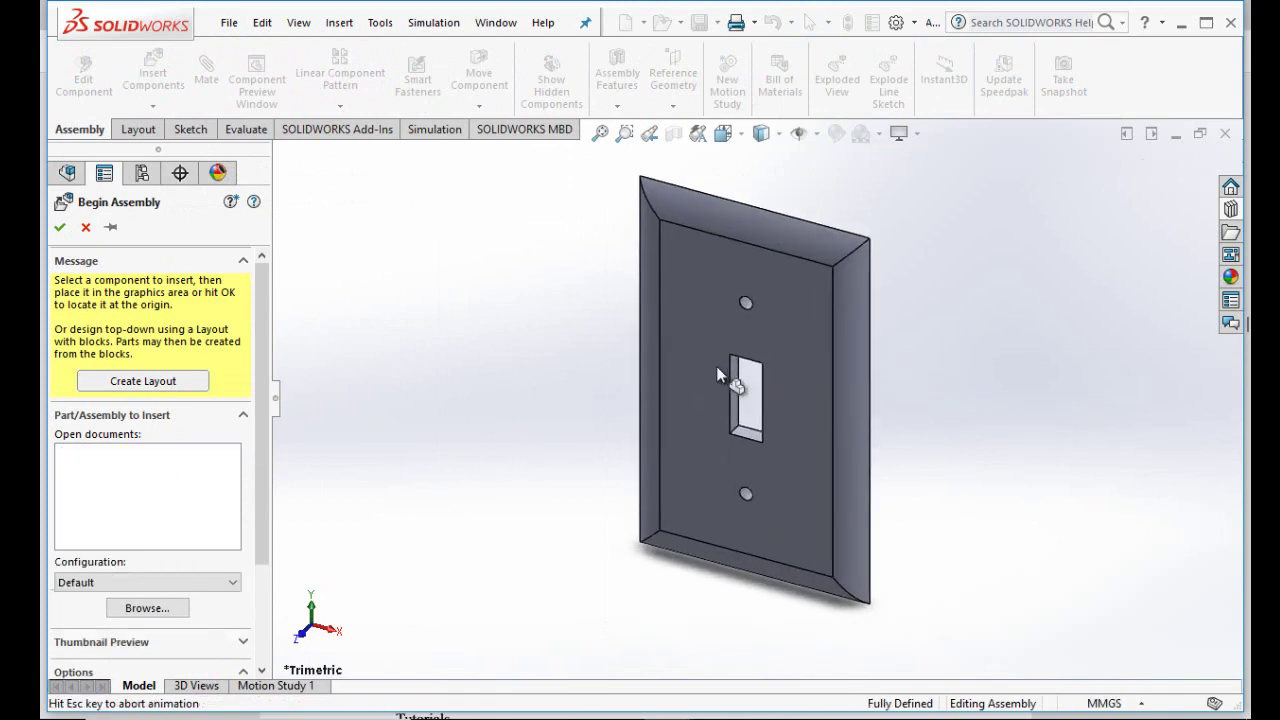
{"action": "left_click", "coordinate": [1231, 209]}
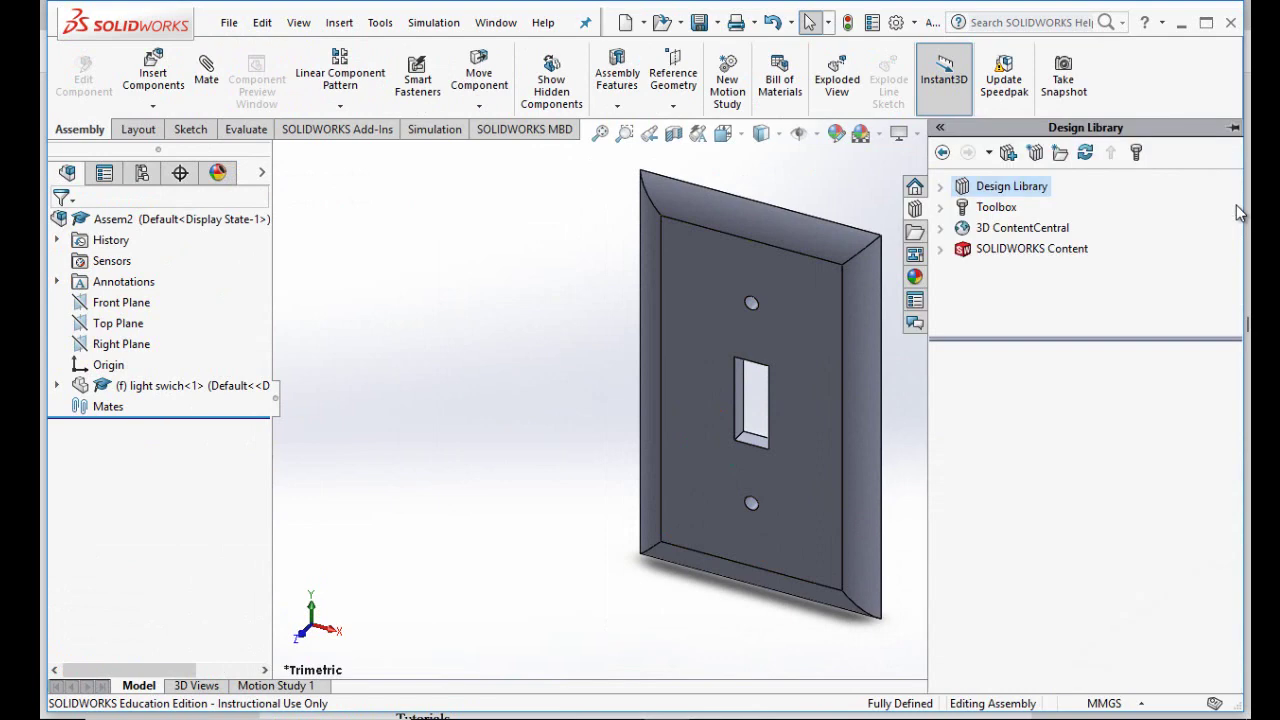
{"action": "left_click", "coordinate": [1000, 208]}
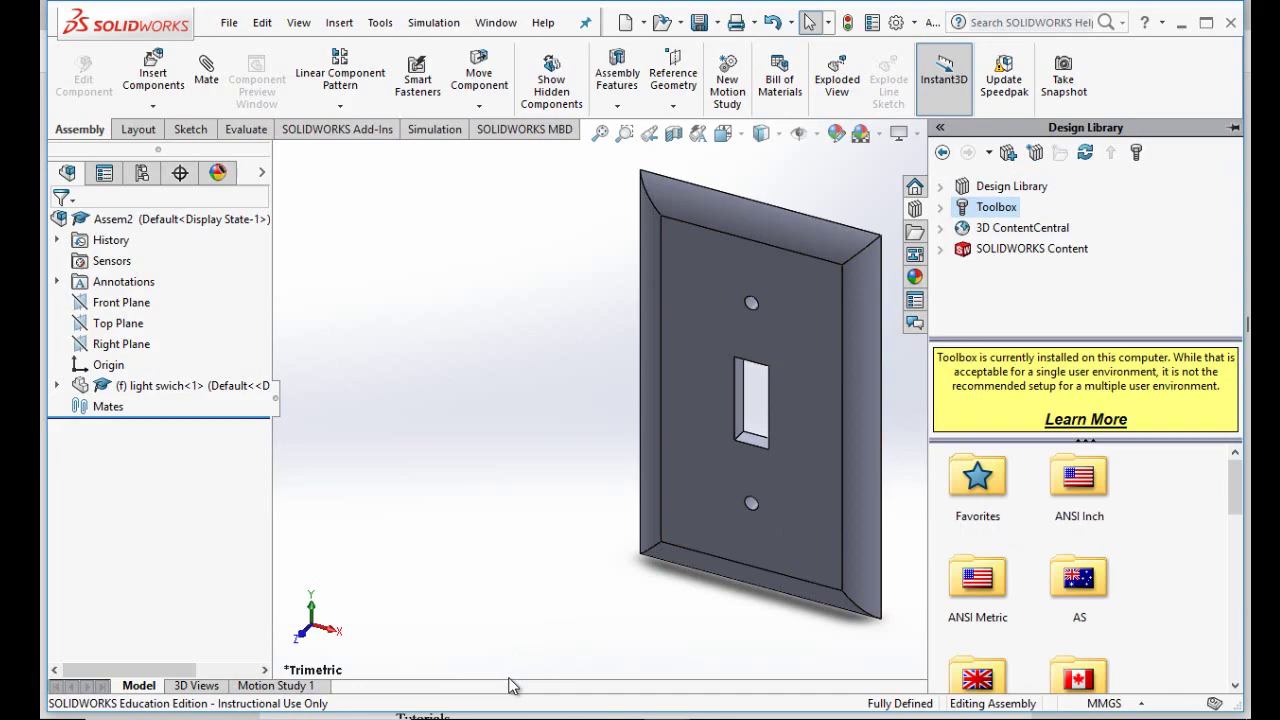
Scroll the student guide to page 63's Toolbox Browser steps for Ansi Inch machine screws.
{"action": "key", "text": "alt+Tab"}
{"action": "scroll", "coordinate": [540, 400], "scroll_direction": "down", "scroll_amount": 12}
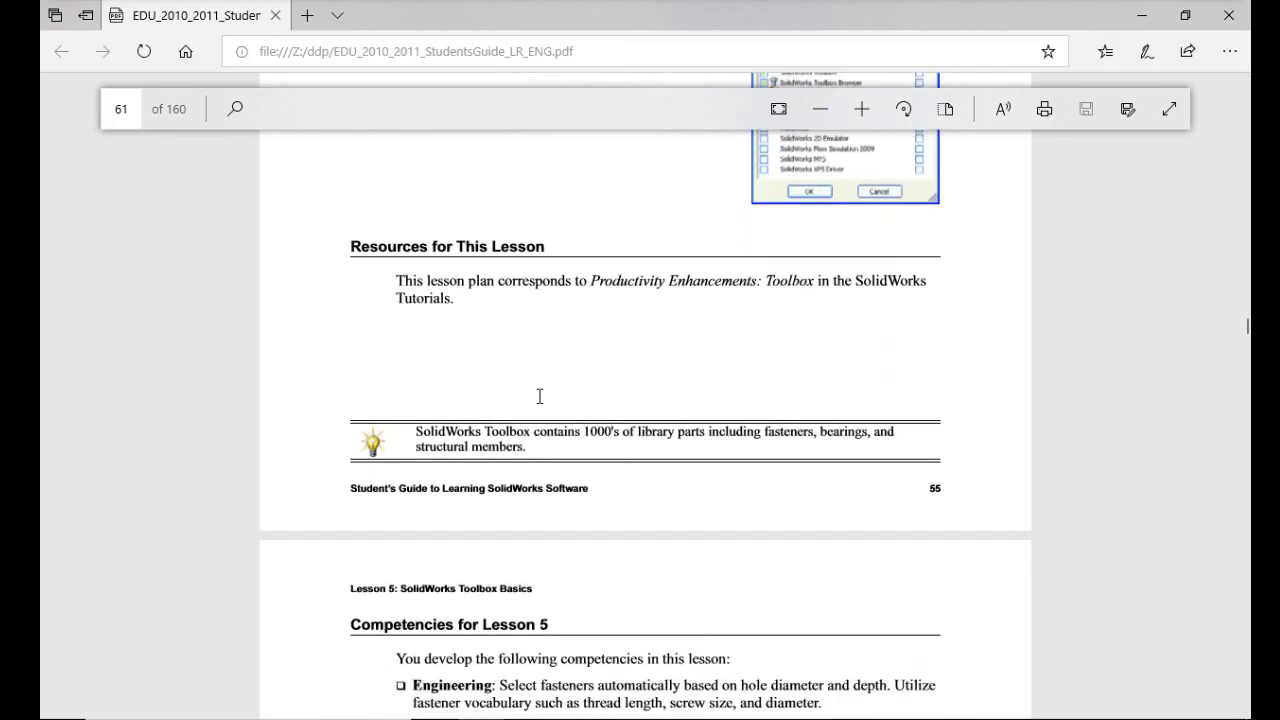
{"action": "scroll", "coordinate": [538, 401], "scroll_direction": "down", "scroll_amount": 10}
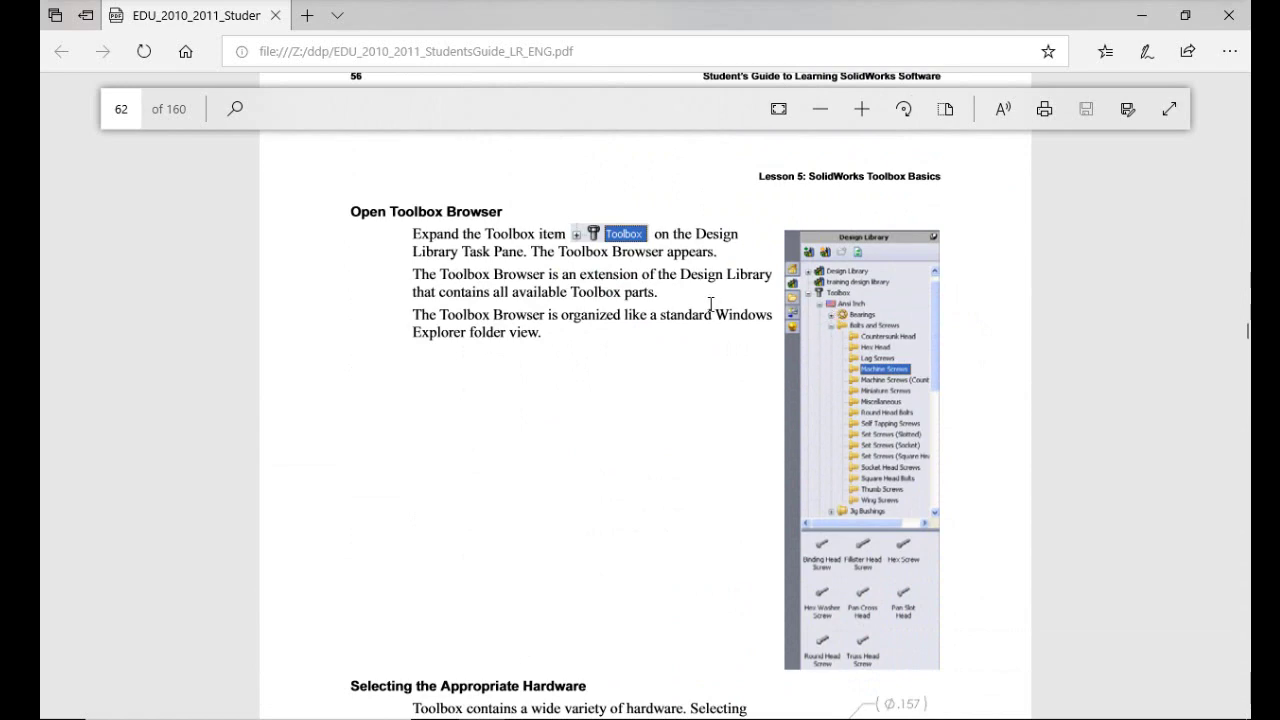
{"action": "scroll", "coordinate": [533, 271], "scroll_direction": "down", "scroll_amount": 8}
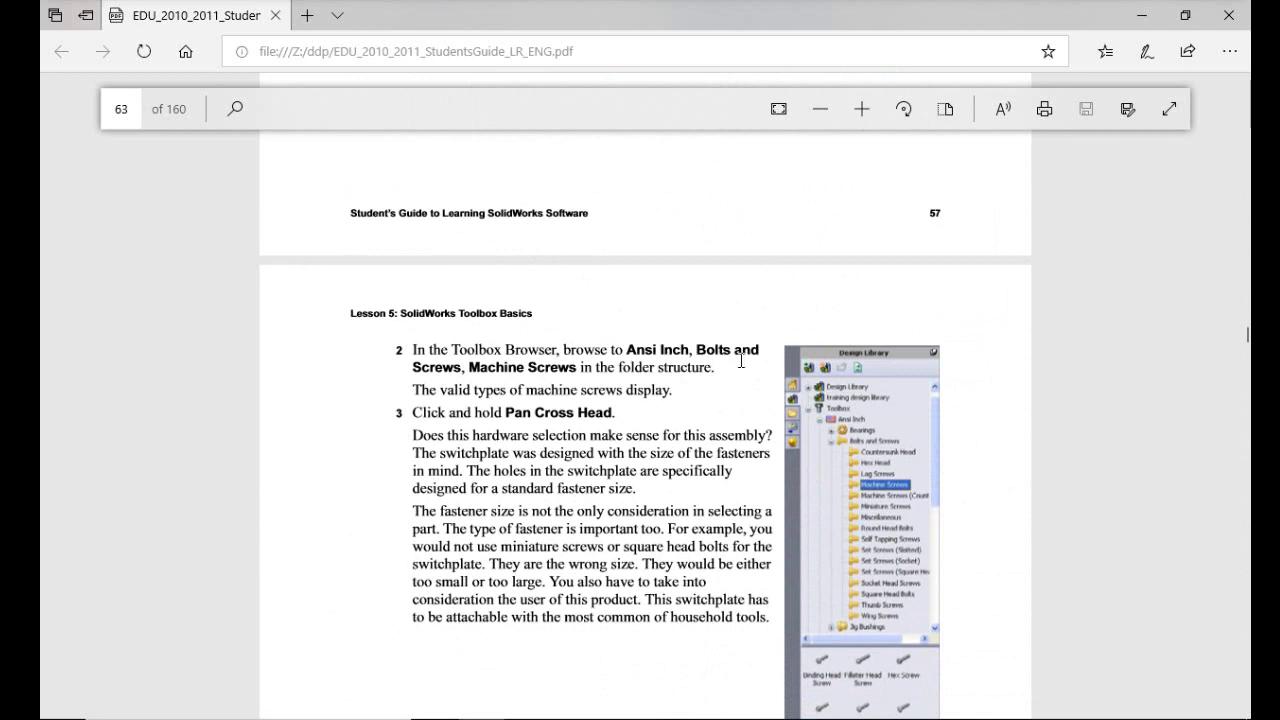
{"action": "scroll", "coordinate": [540, 370], "scroll_direction": "down", "scroll_amount": 2}
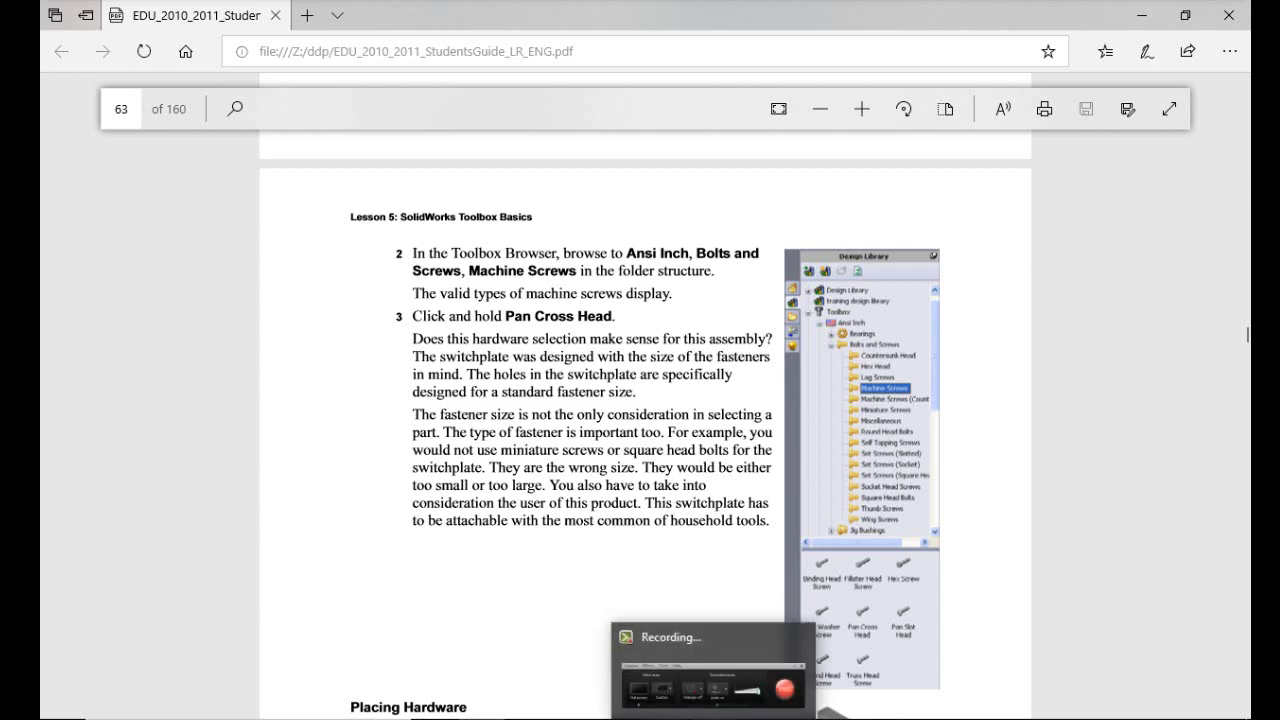
Browse Toolbox to Ansi Inch > Bolts and Screws > Machine Screws and insert a Pan Cross Head screw.
{"action": "mouse_move", "coordinate": [668, 719]}
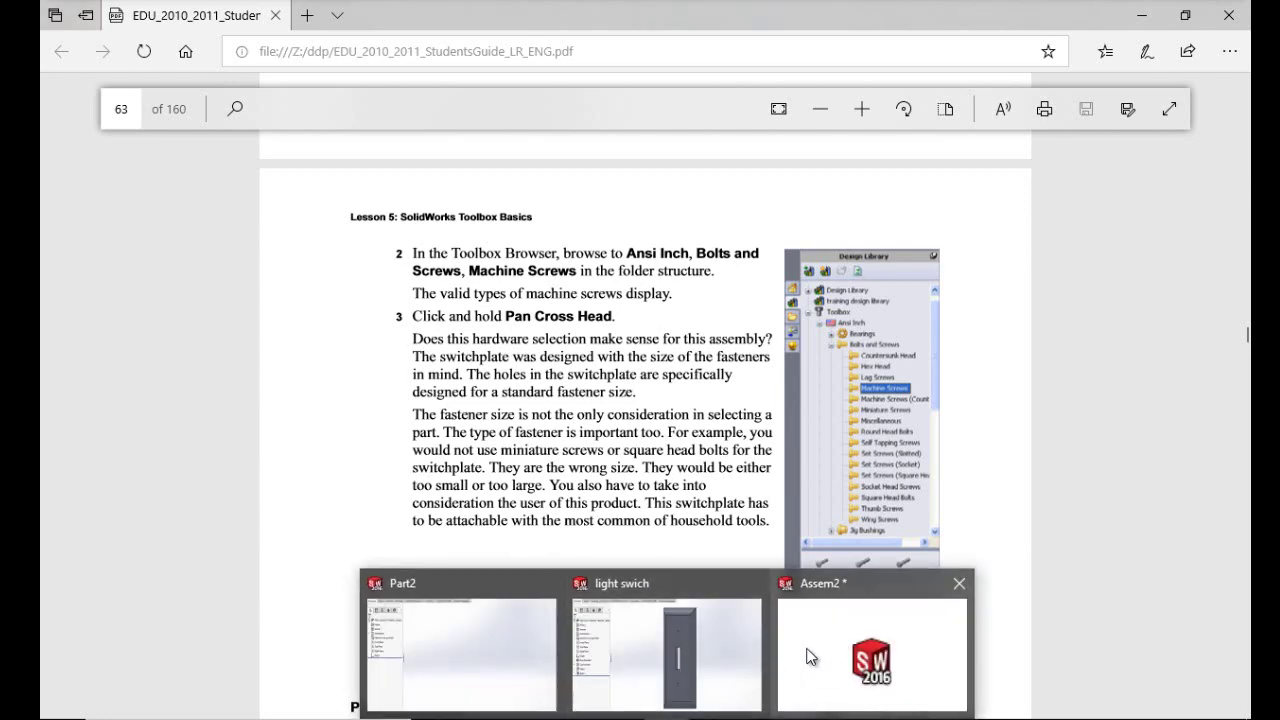
{"action": "left_click", "coordinate": [810, 655]}
{"action": "double_click", "coordinate": [1079, 478]}
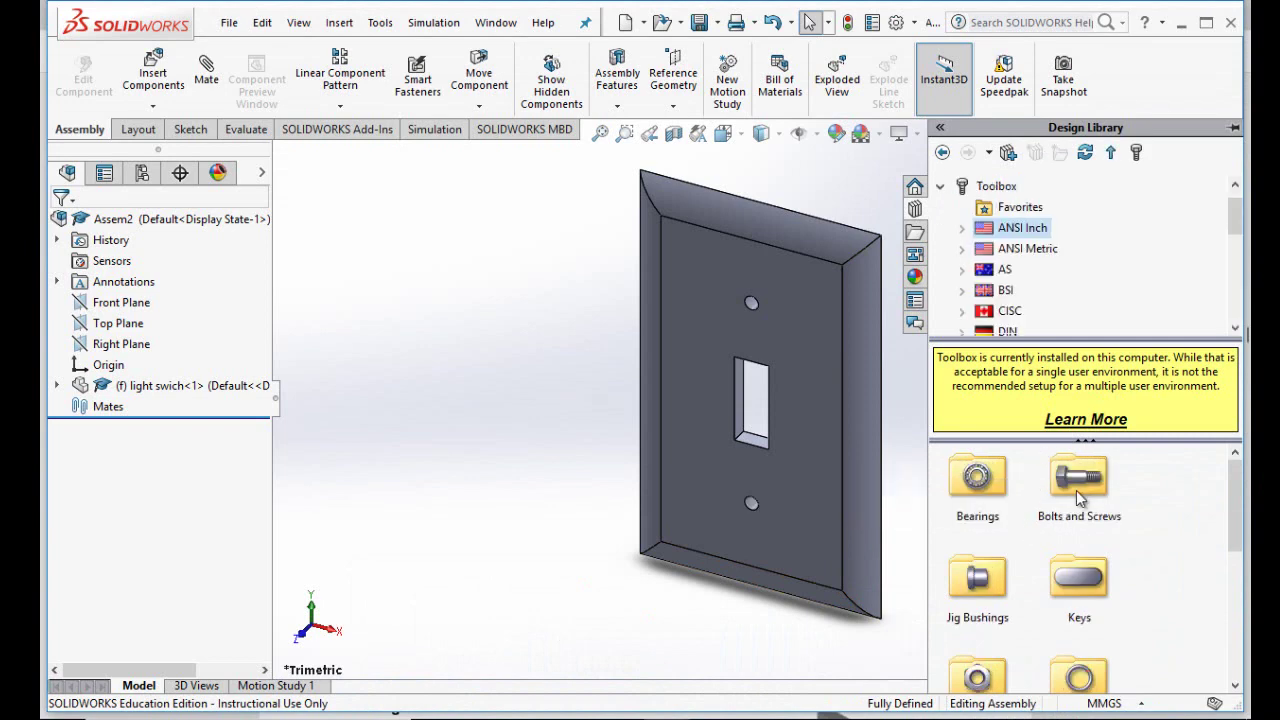
{"action": "double_click", "coordinate": [1077, 484]}
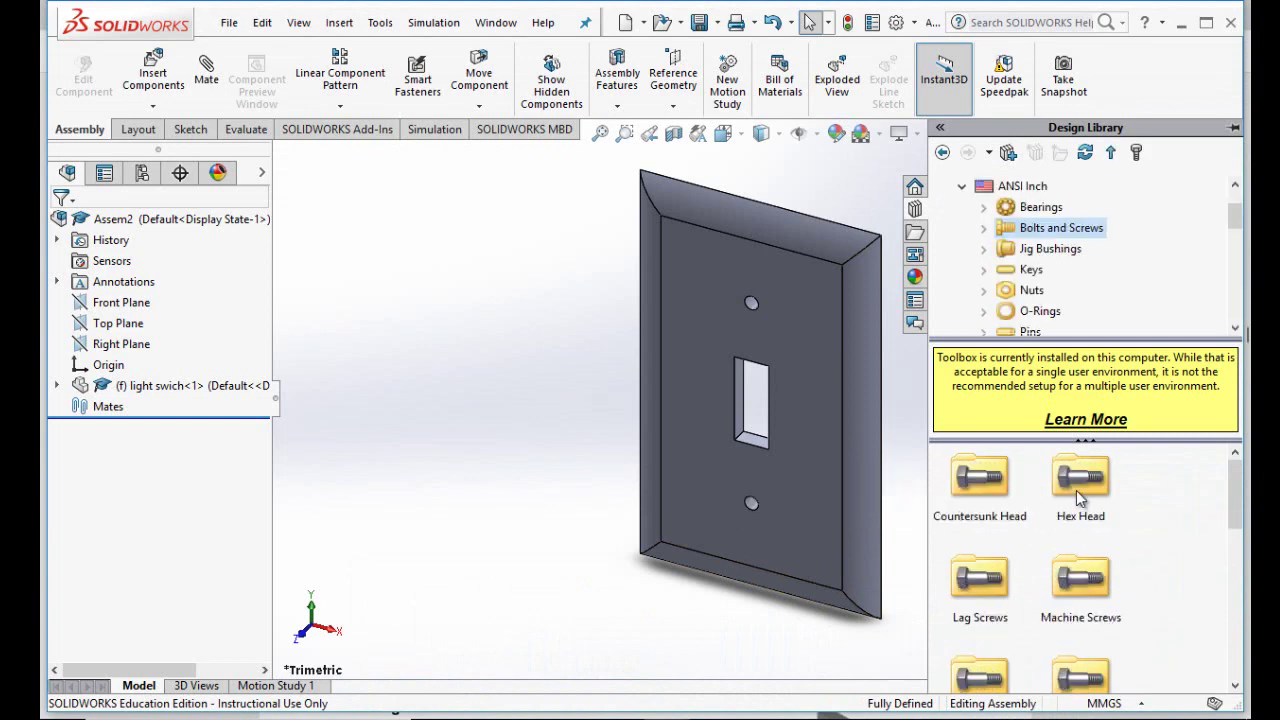
{"action": "double_click", "coordinate": [1078, 578]}
{"action": "scroll", "coordinate": [1028, 597], "scroll_direction": "down", "scroll_amount": 2}
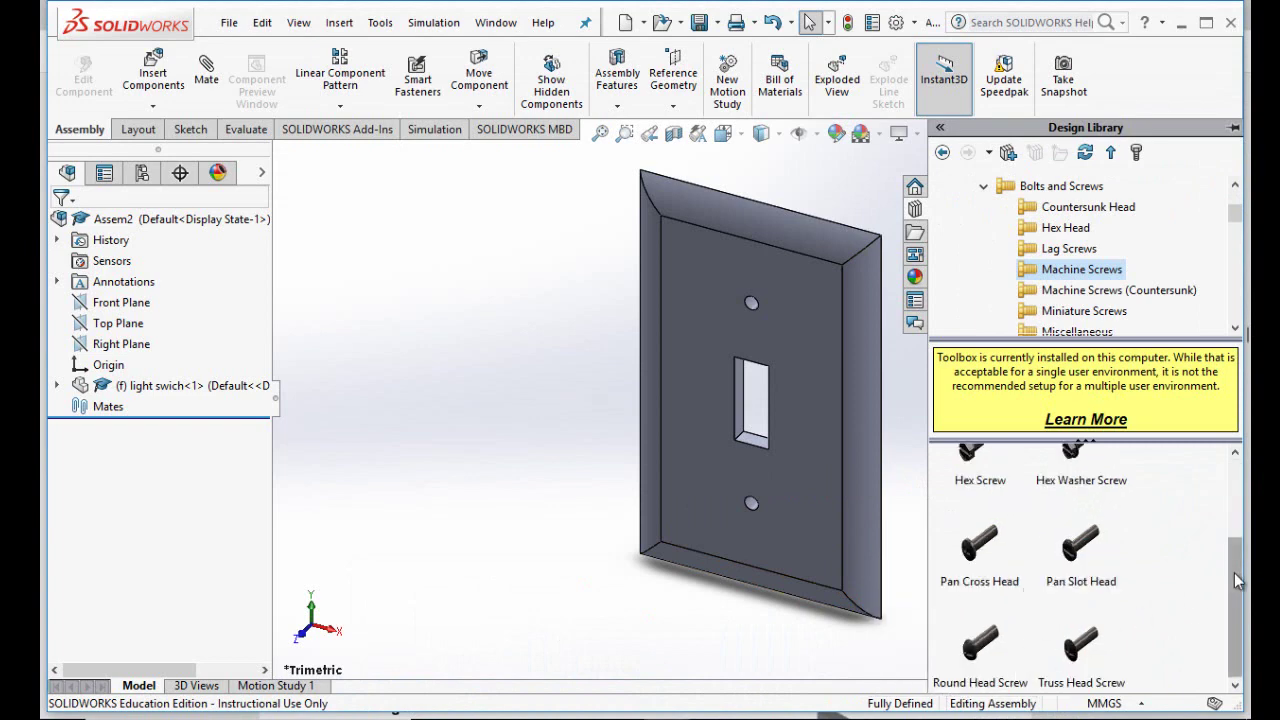
{"action": "left_click", "coordinate": [983, 557]}
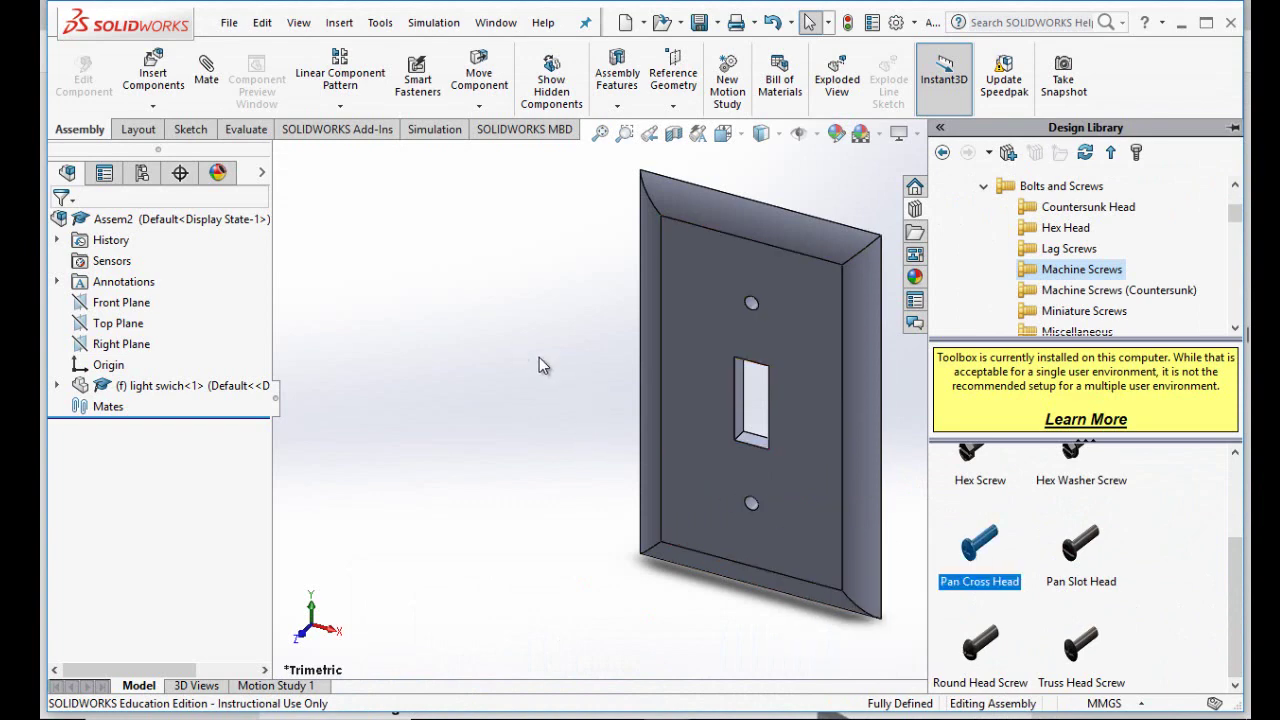
{"action": "left_click_drag", "start_coordinate": [980, 547], "coordinate": [466, 327]}
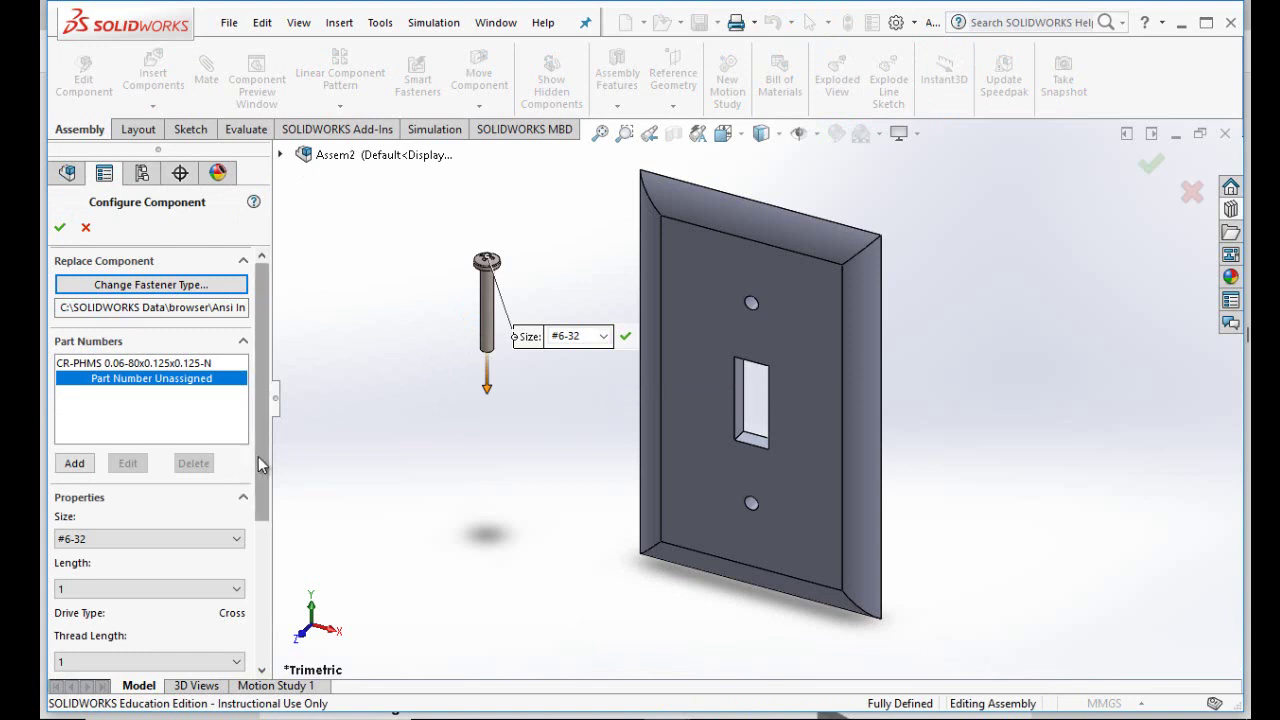
Set the pan cross head screw size to #1-72.
{"action": "scroll", "coordinate": [247, 497], "scroll_direction": "down", "scroll_amount": 2}
{"action": "left_click", "coordinate": [238, 492]}
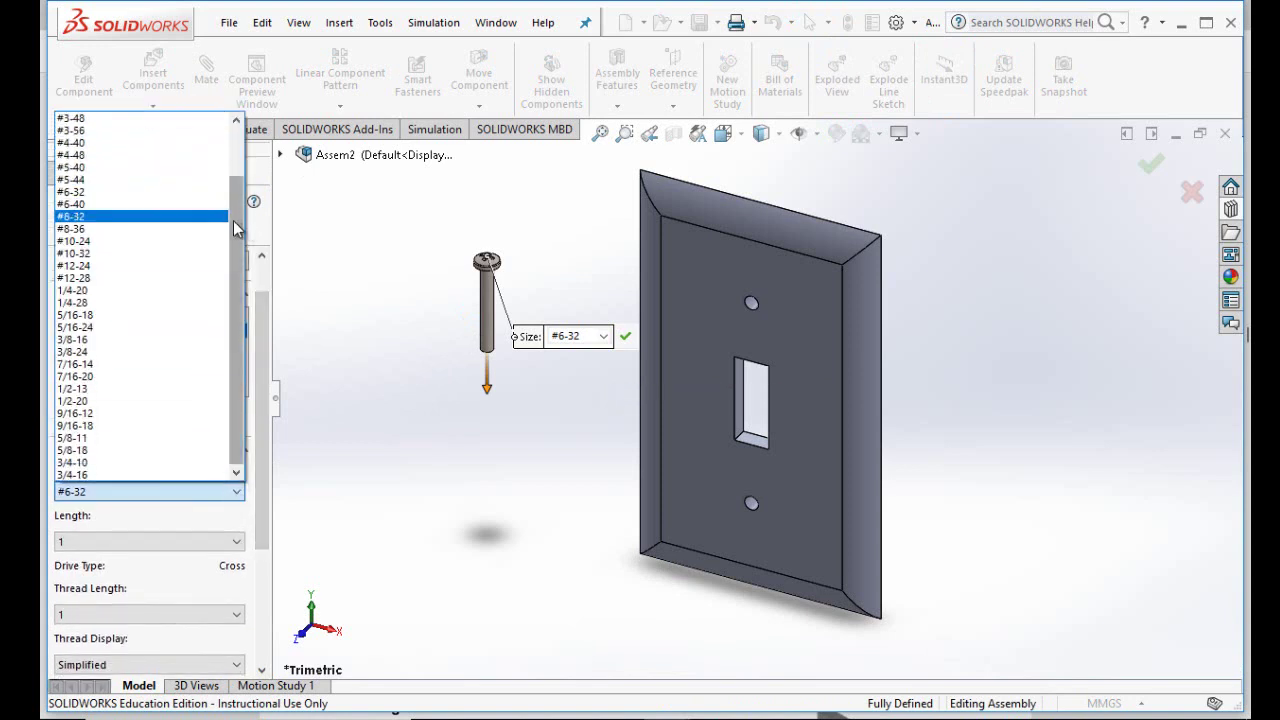
{"action": "scroll", "coordinate": [150, 230], "scroll_direction": "up", "scroll_amount": 2}
{"action": "left_click", "coordinate": [141, 145]}
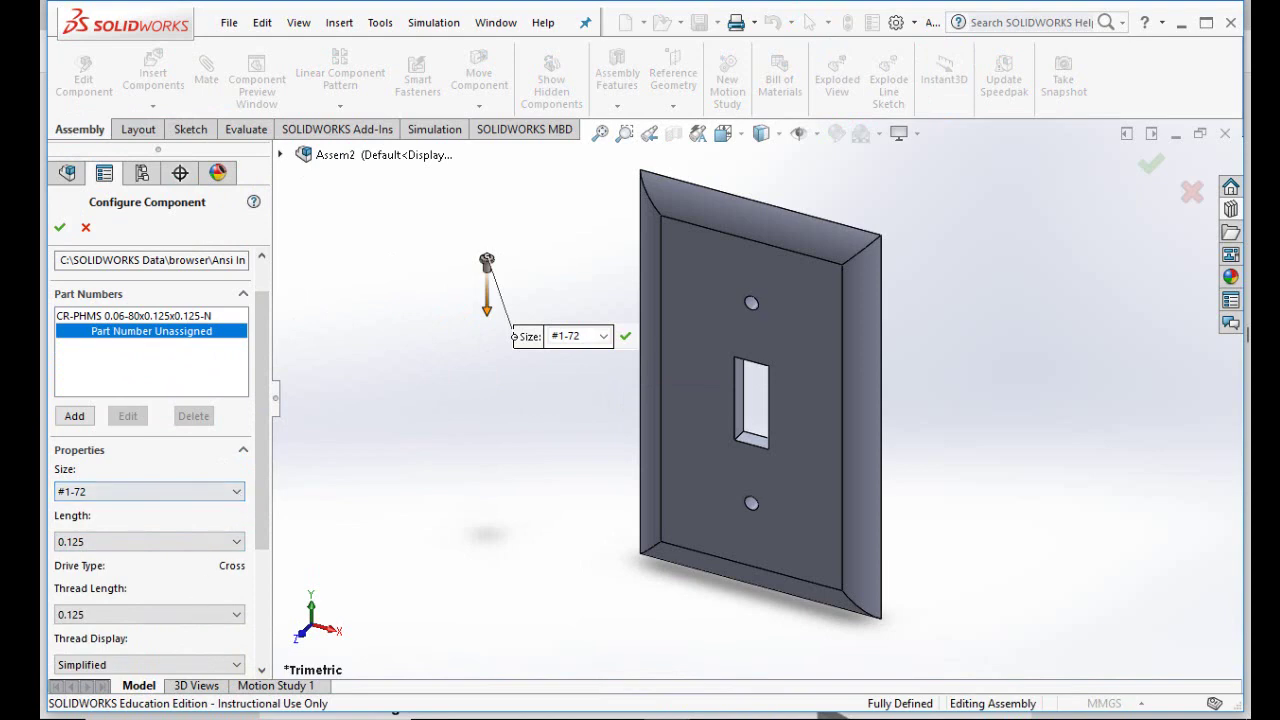
Scroll the guide to page 65 and highlight the 1" screw length for the #6-32 screw.
{"action": "left_click", "coordinate": [450, 650]}
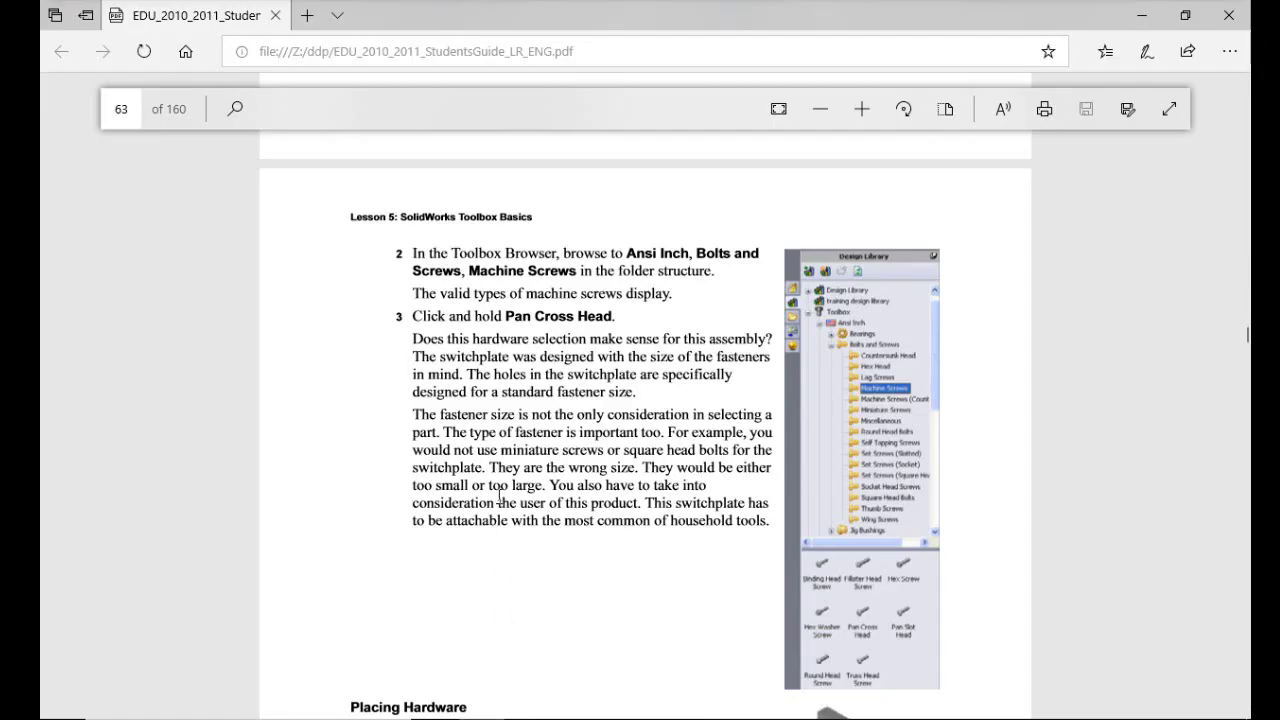
{"action": "scroll", "coordinate": [509, 484], "scroll_direction": "down", "scroll_amount": 5}
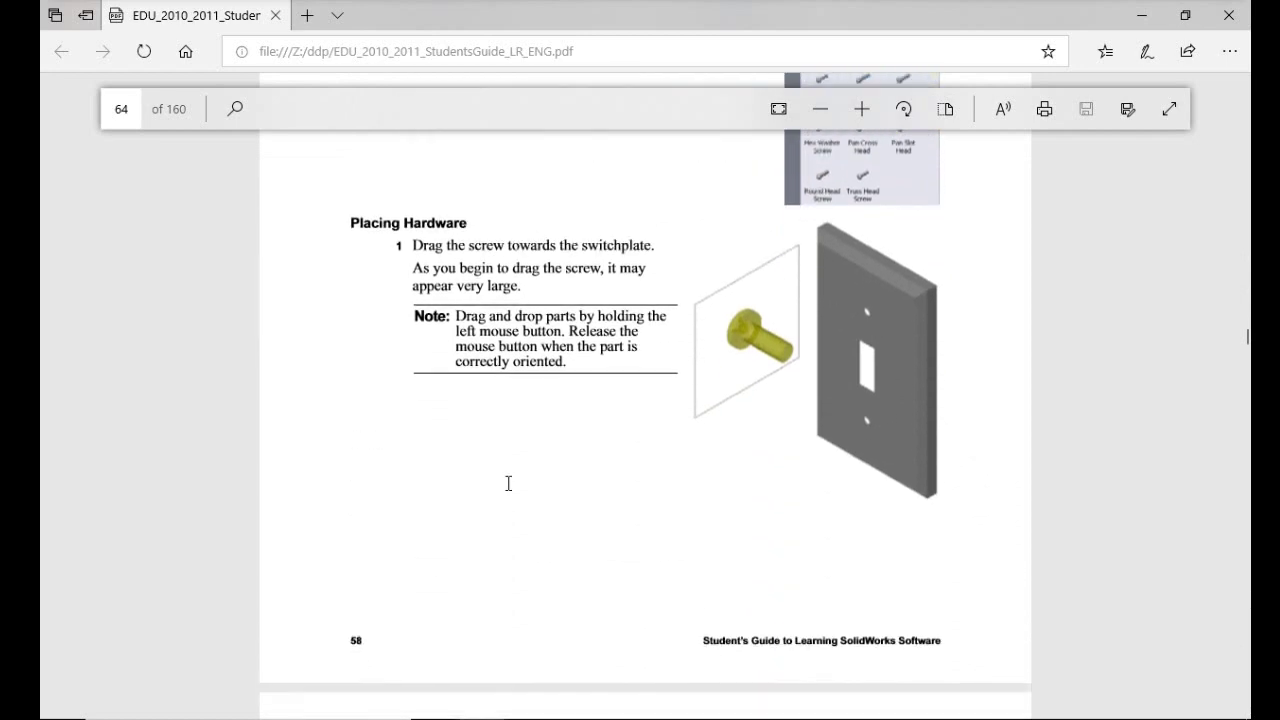
{"action": "scroll", "coordinate": [510, 428], "scroll_direction": "down", "scroll_amount": 6}
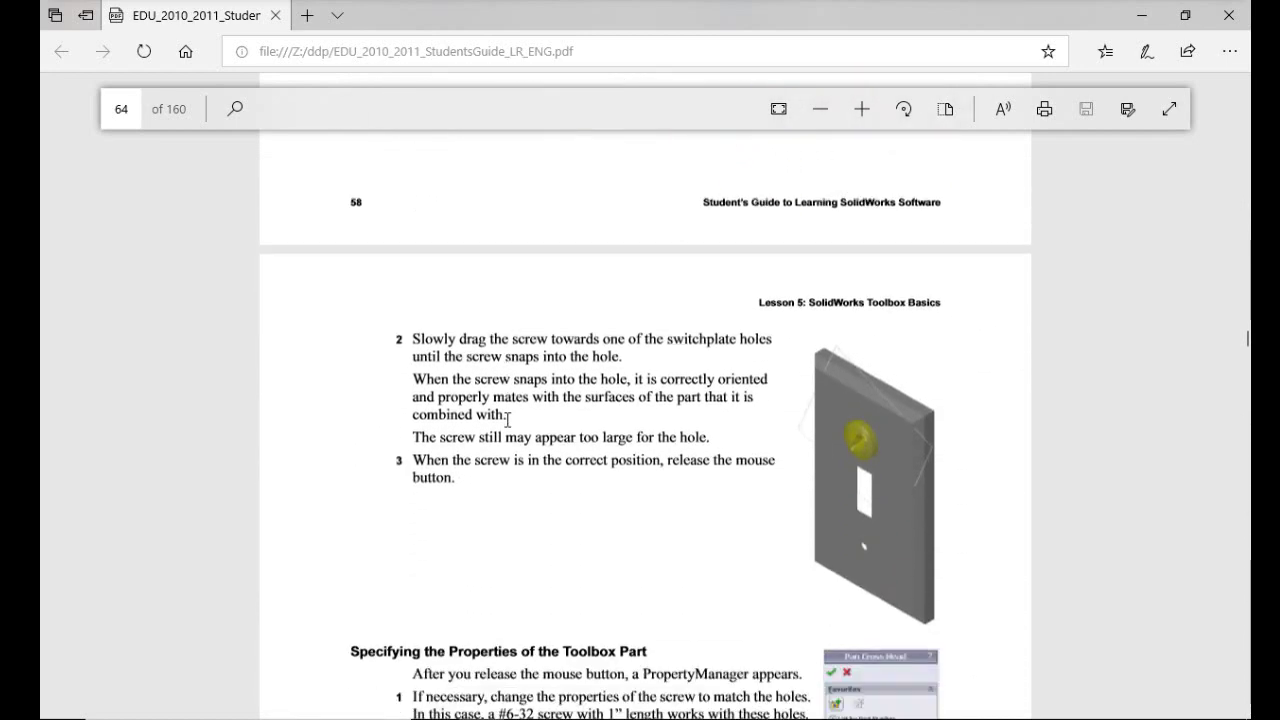
{"action": "left_click_drag", "start_coordinate": [489, 478], "coordinate": [665, 479]}
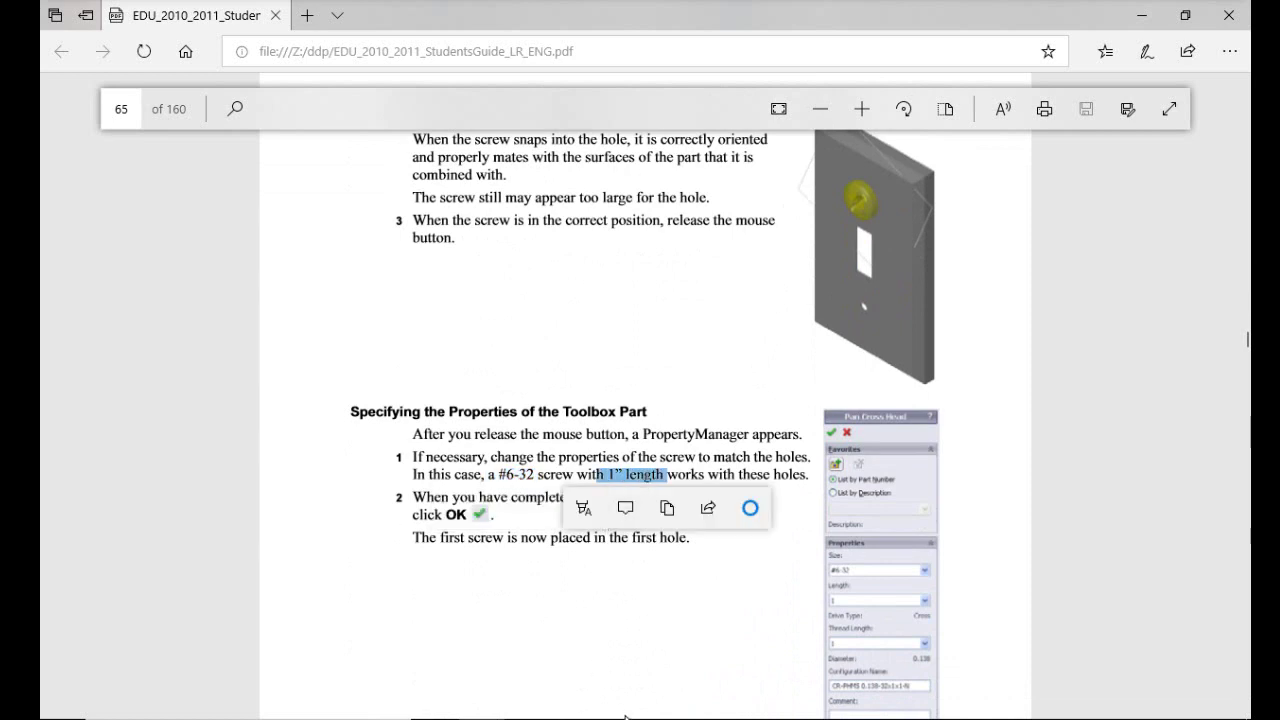
Configure the screw as size #6-32 with length 1 and accept it.
{"action": "mouse_move", "coordinate": [670, 715]}
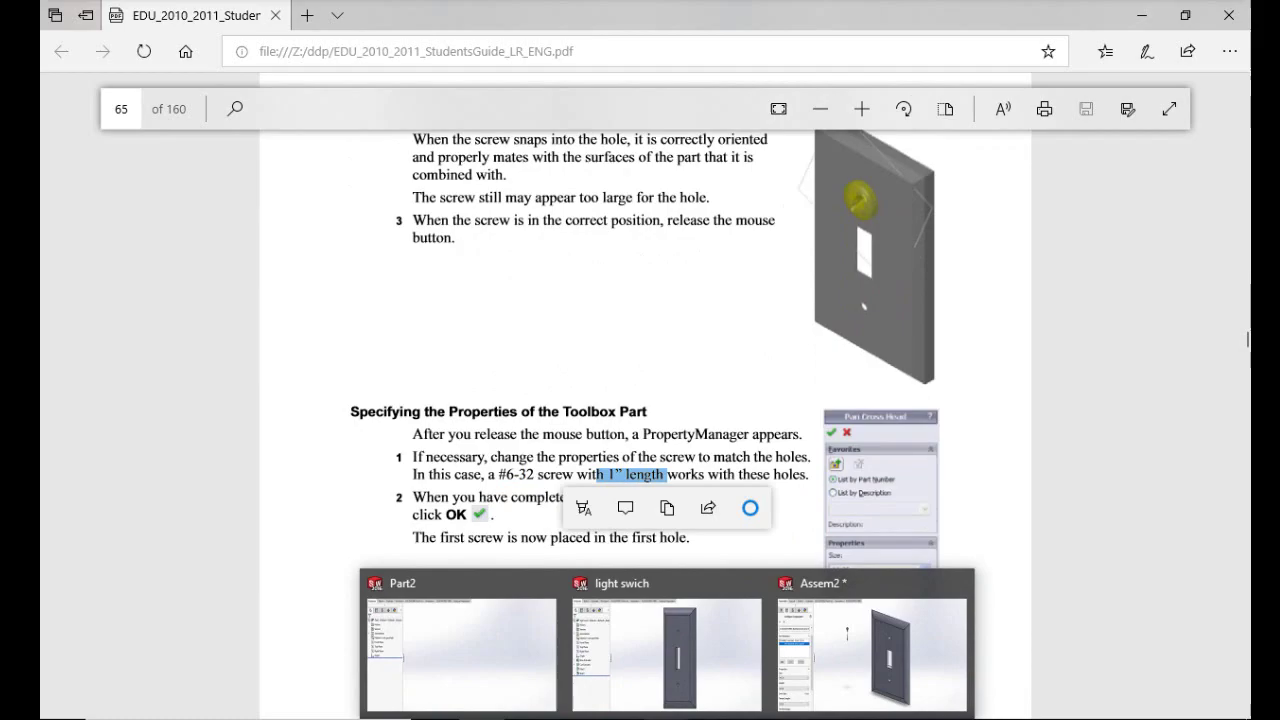
{"action": "left_click", "coordinate": [815, 688]}
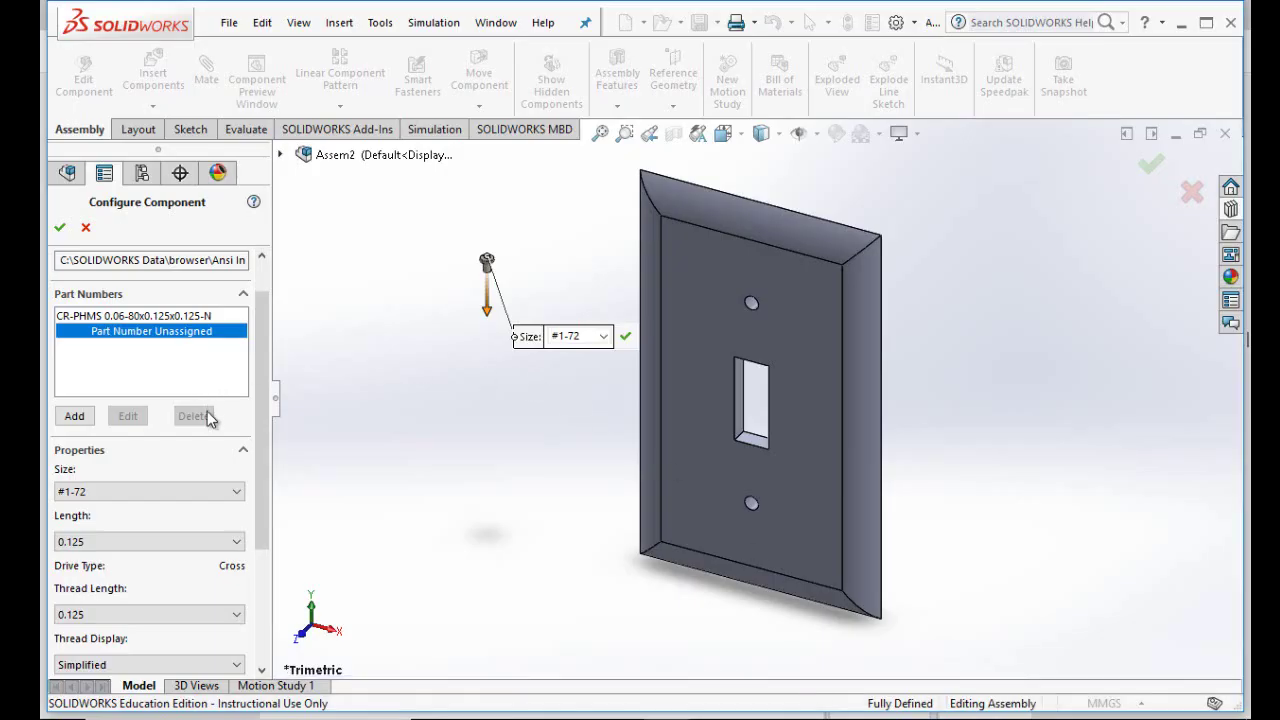
{"action": "left_click", "coordinate": [237, 491]}
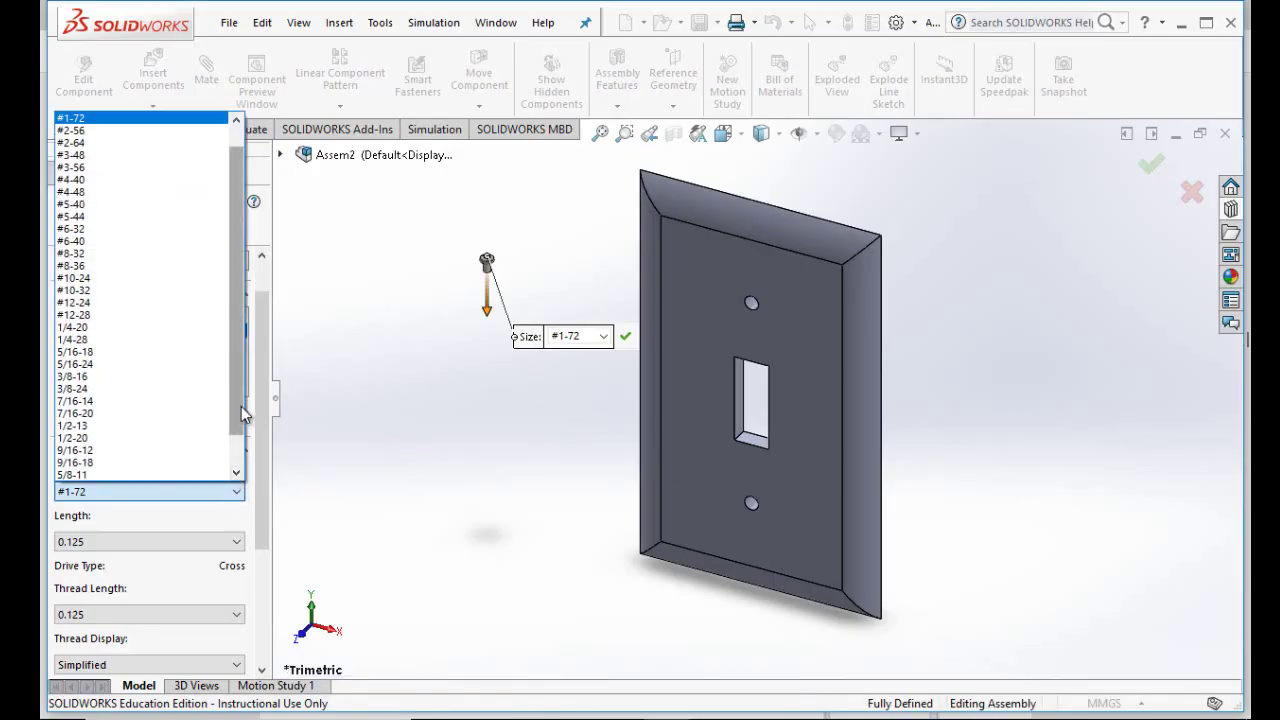
{"action": "left_click", "coordinate": [145, 229]}
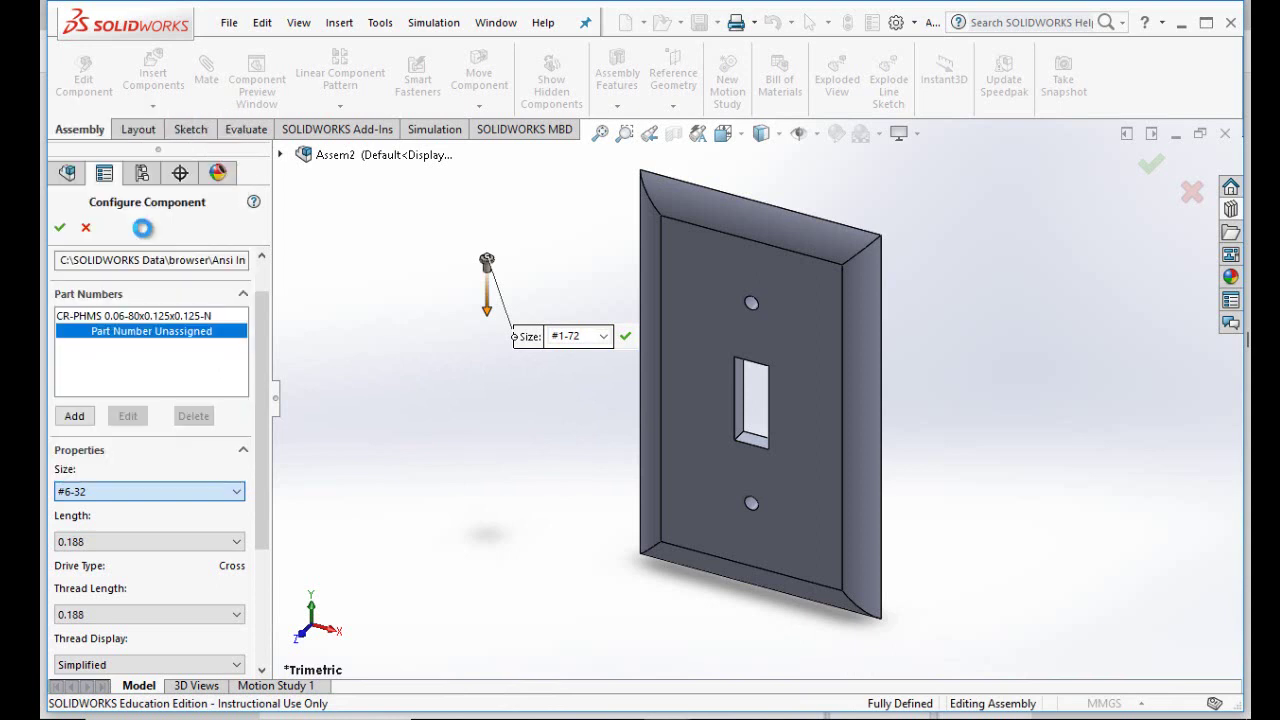
{"action": "left_click", "coordinate": [237, 541]}
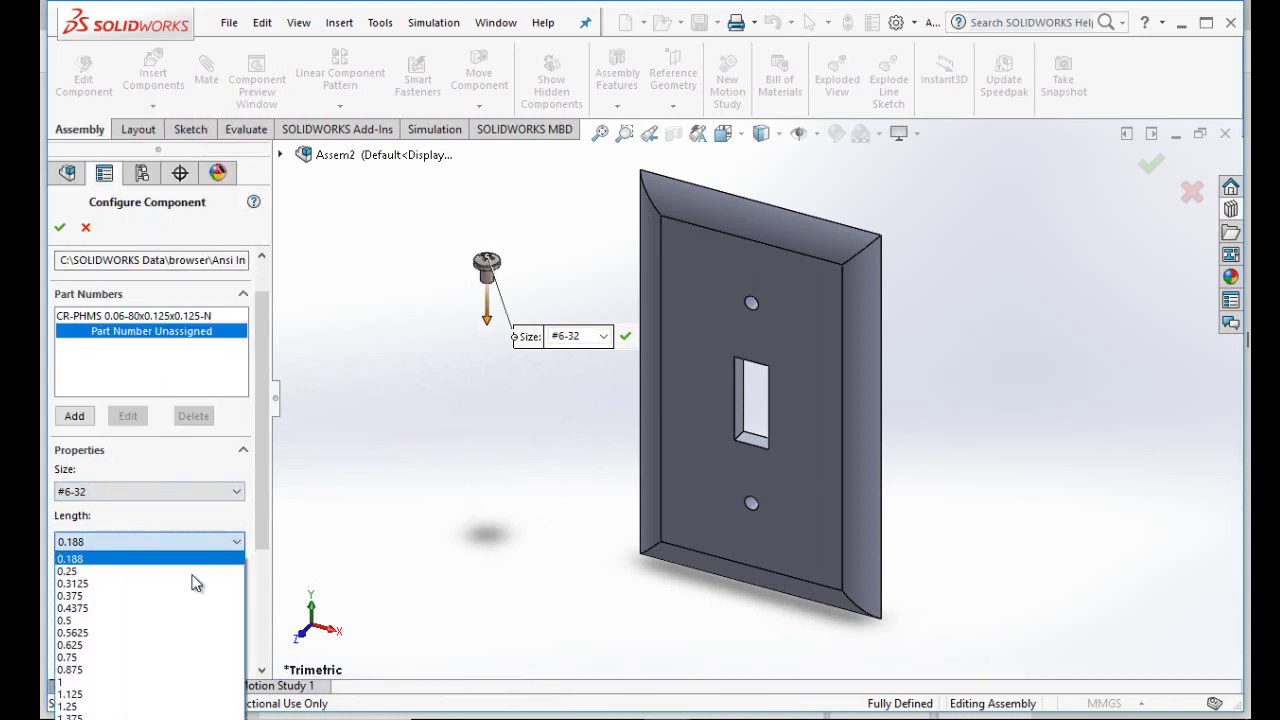
{"action": "left_click", "coordinate": [127, 683]}
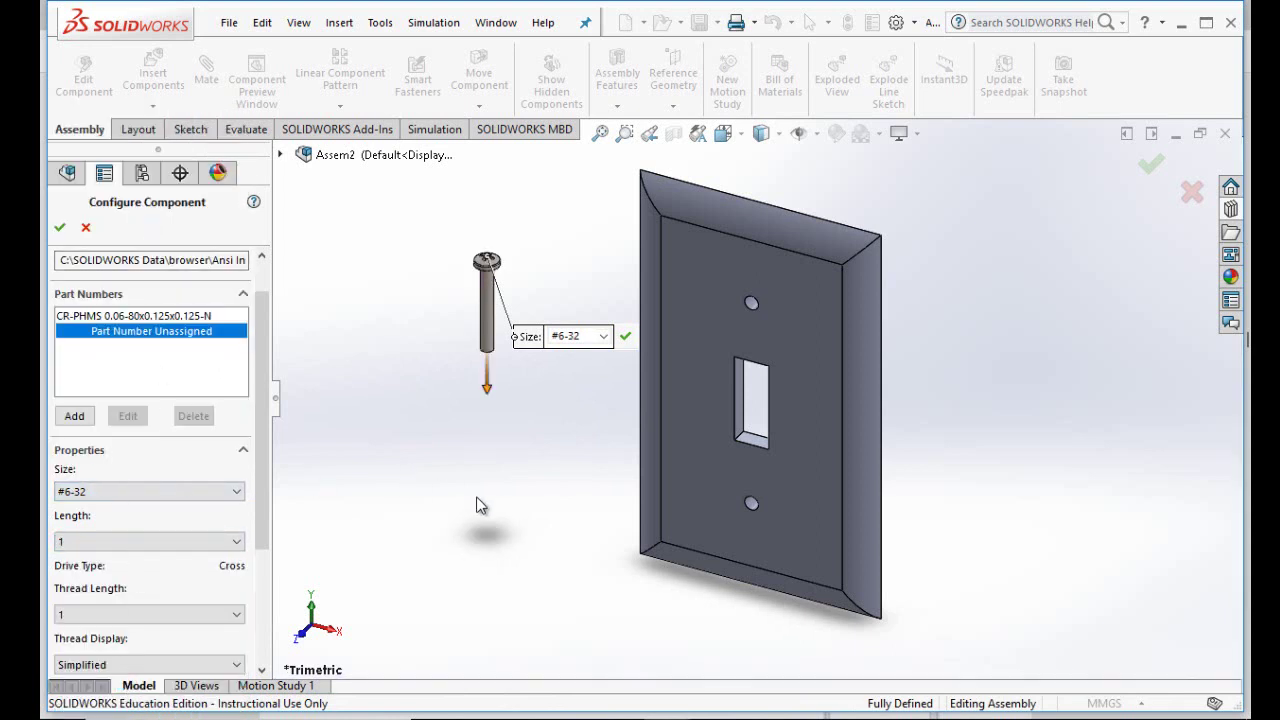
{"action": "left_click", "coordinate": [60, 227]}
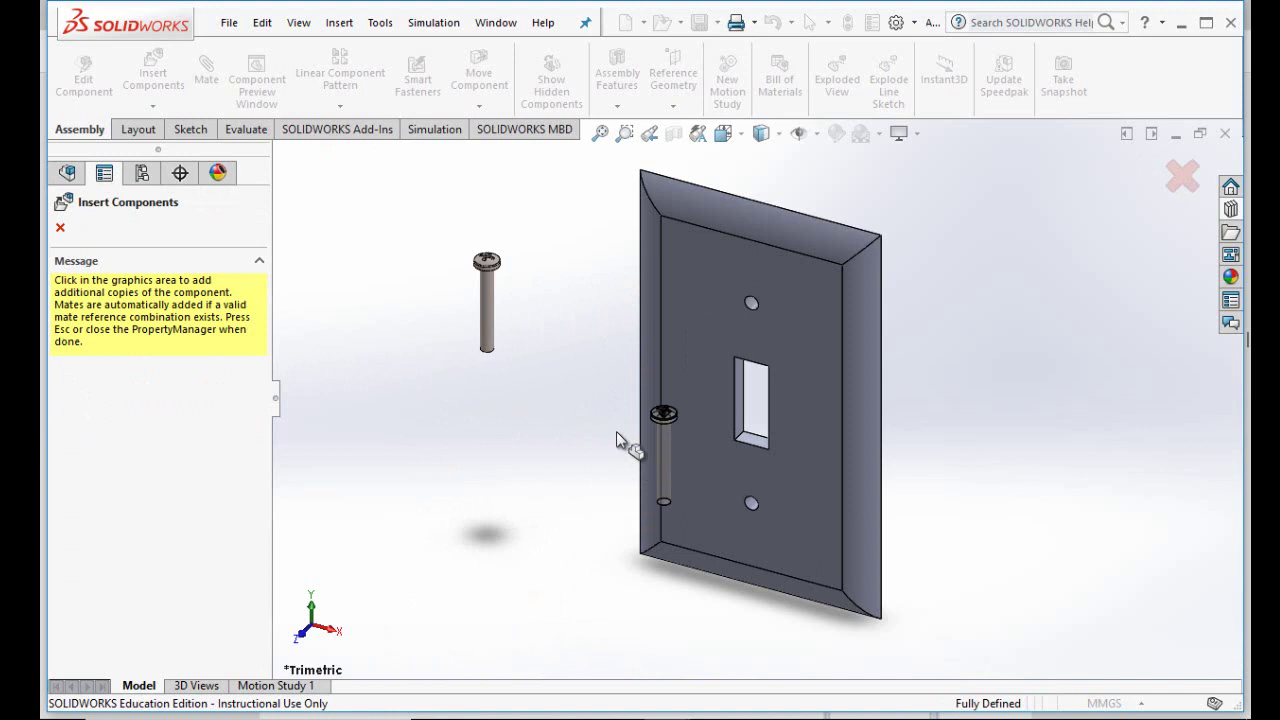
Drop #6-32 screws into the switch plate's top and bottom holes.
{"action": "left_click", "coordinate": [752, 314]}
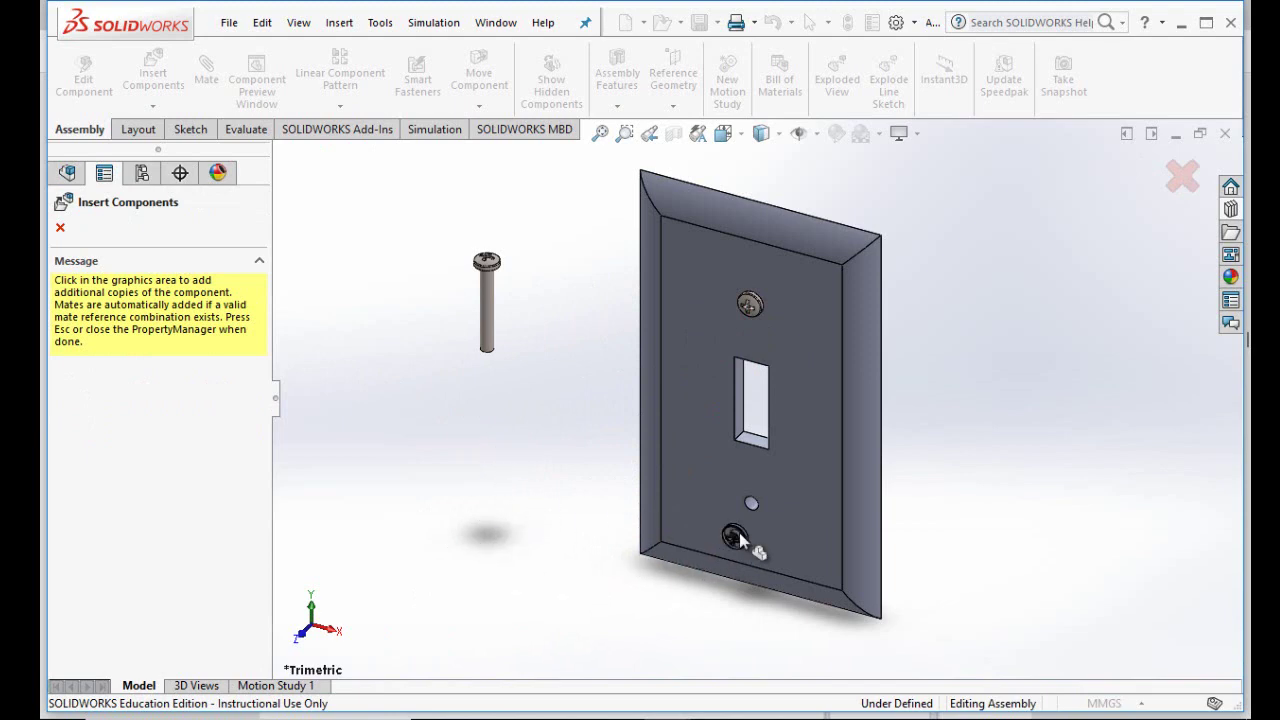
{"action": "left_click", "coordinate": [750, 508]}
Seat the bottom-hole screw, delete spare screw pan cross head_ai<1>, and rotate the view left.
{"action": "left_click", "coordinate": [750, 508]}
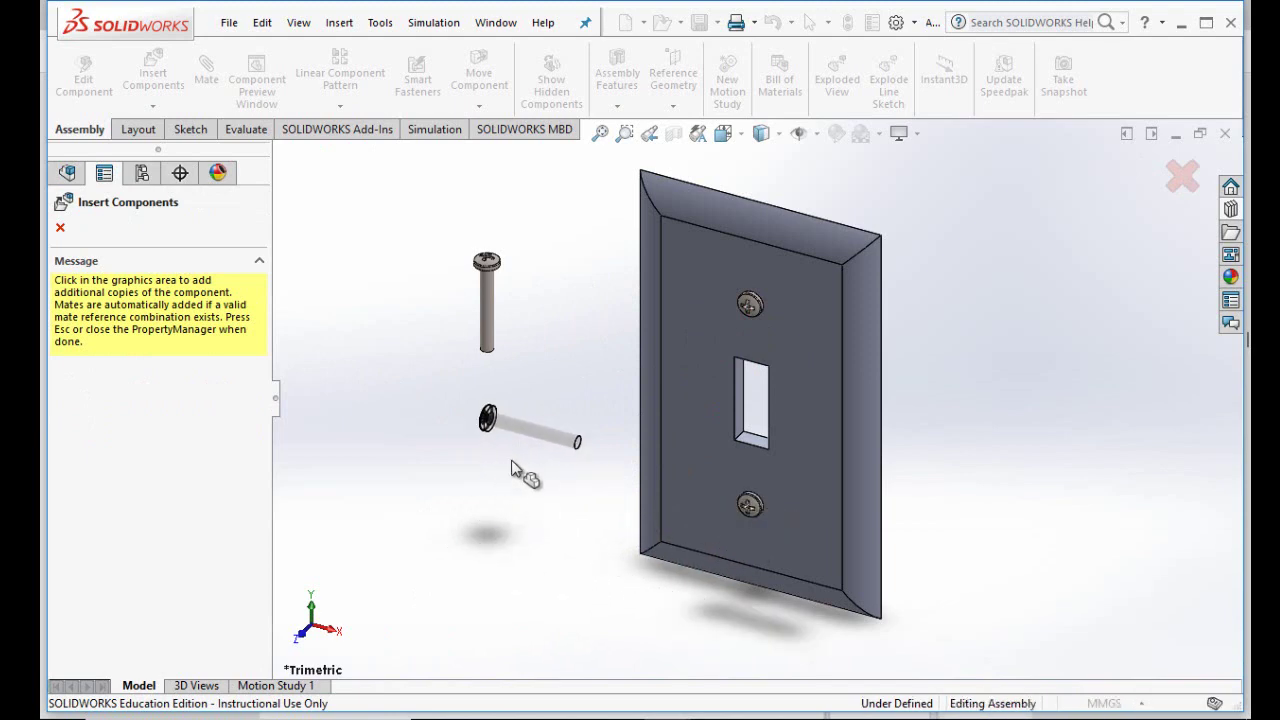
{"action": "left_click", "coordinate": [59, 228]}
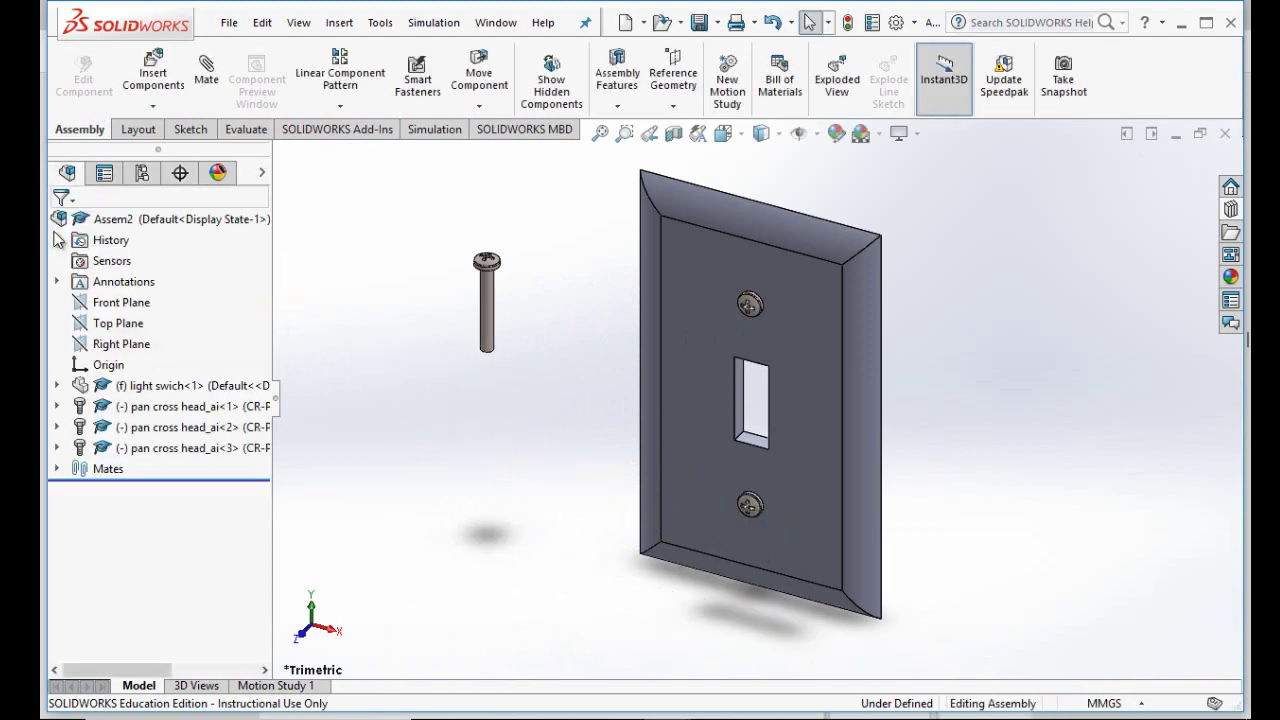
{"action": "right_click", "coordinate": [488, 313]}
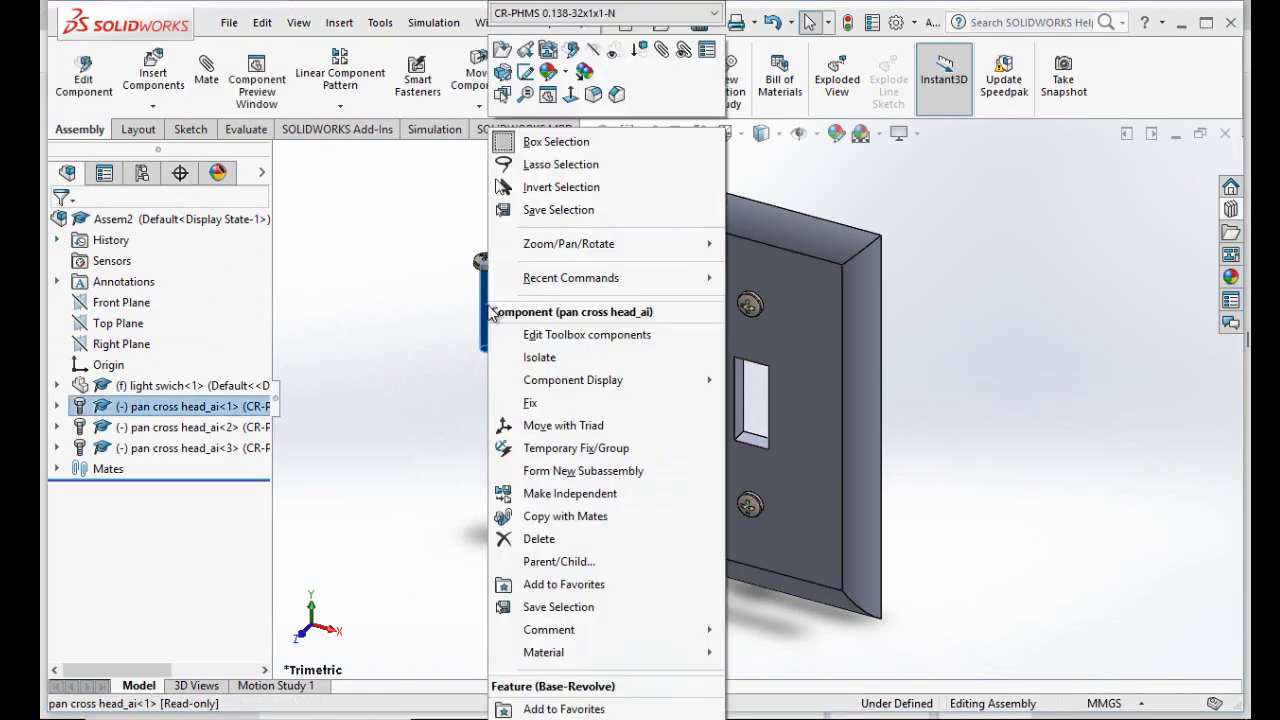
{"action": "left_click", "coordinate": [512, 538]}
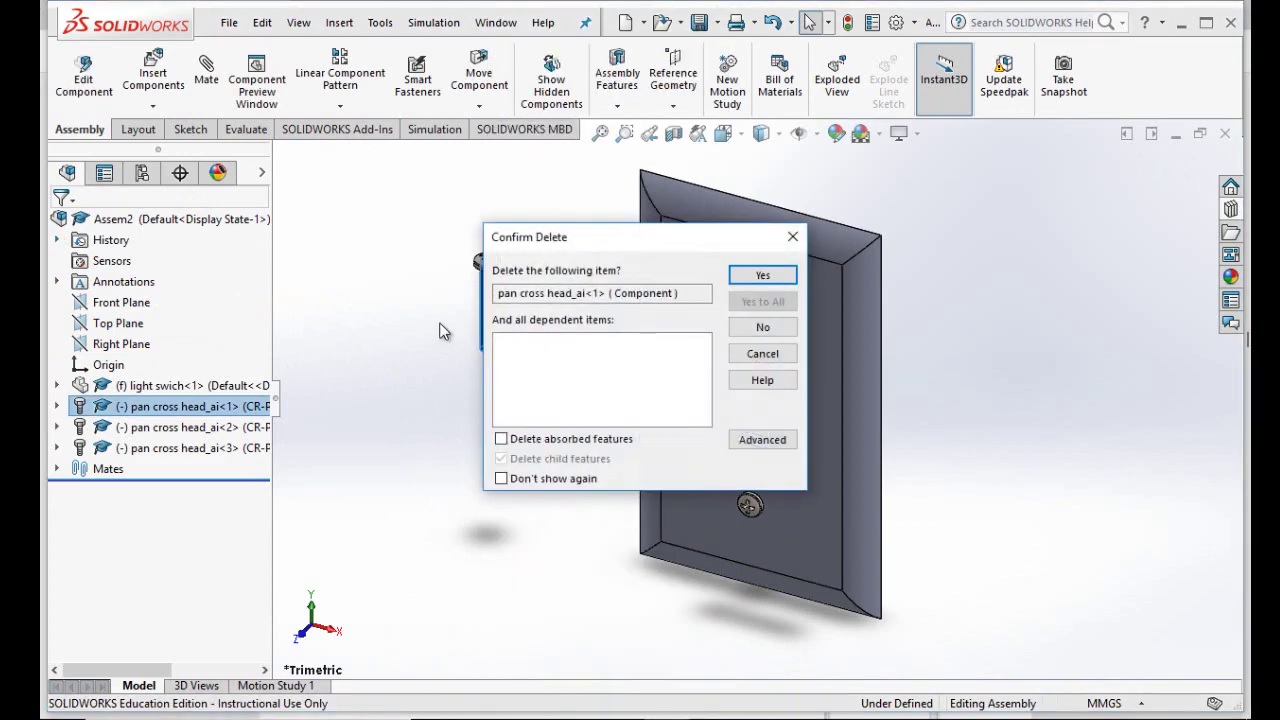
{"action": "left_click", "coordinate": [752, 275]}
{"action": "key", "text": "Left"}
{"action": "key", "text": "Left"}
{"action": "key", "text": "Left"}
{"action": "key", "text": "Left"}
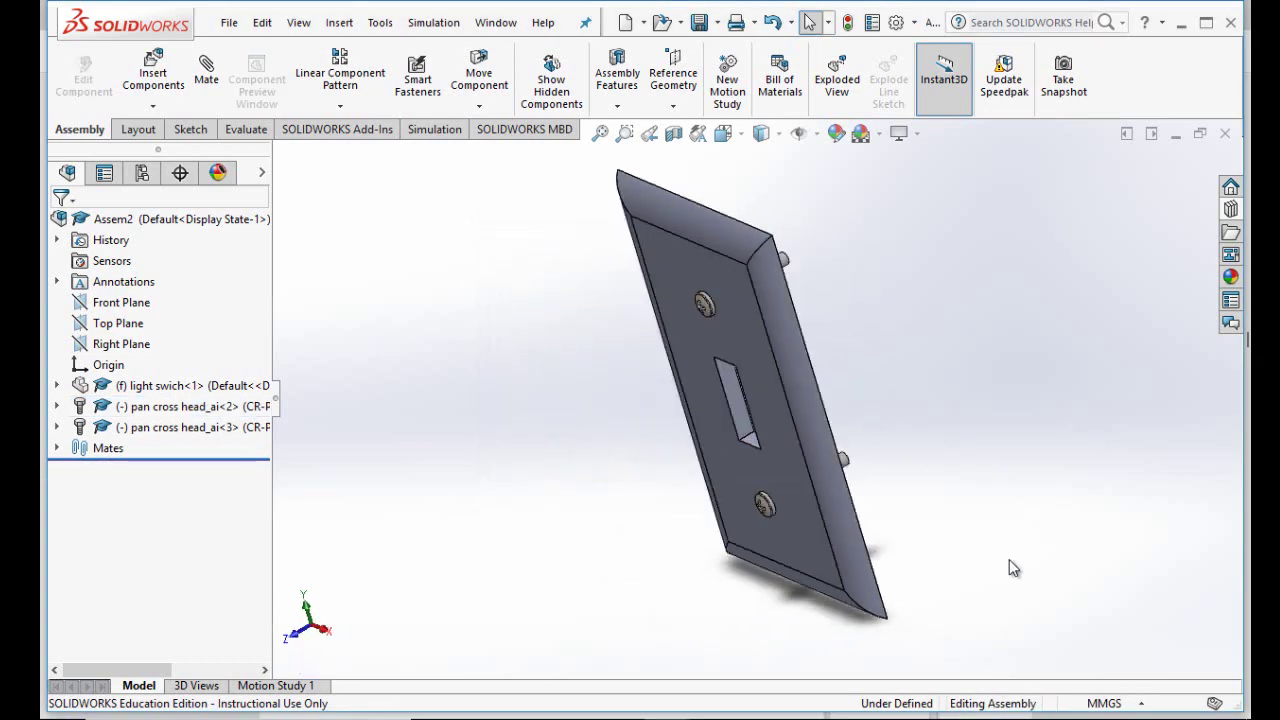
{"action": "key", "text": "Left"}
{"action": "key", "text": "Left"}
{"action": "key", "text": "Left"}
{"action": "key", "text": "Left"}
{"action": "key", "text": "Left"}
{"action": "key", "text": "Left"}
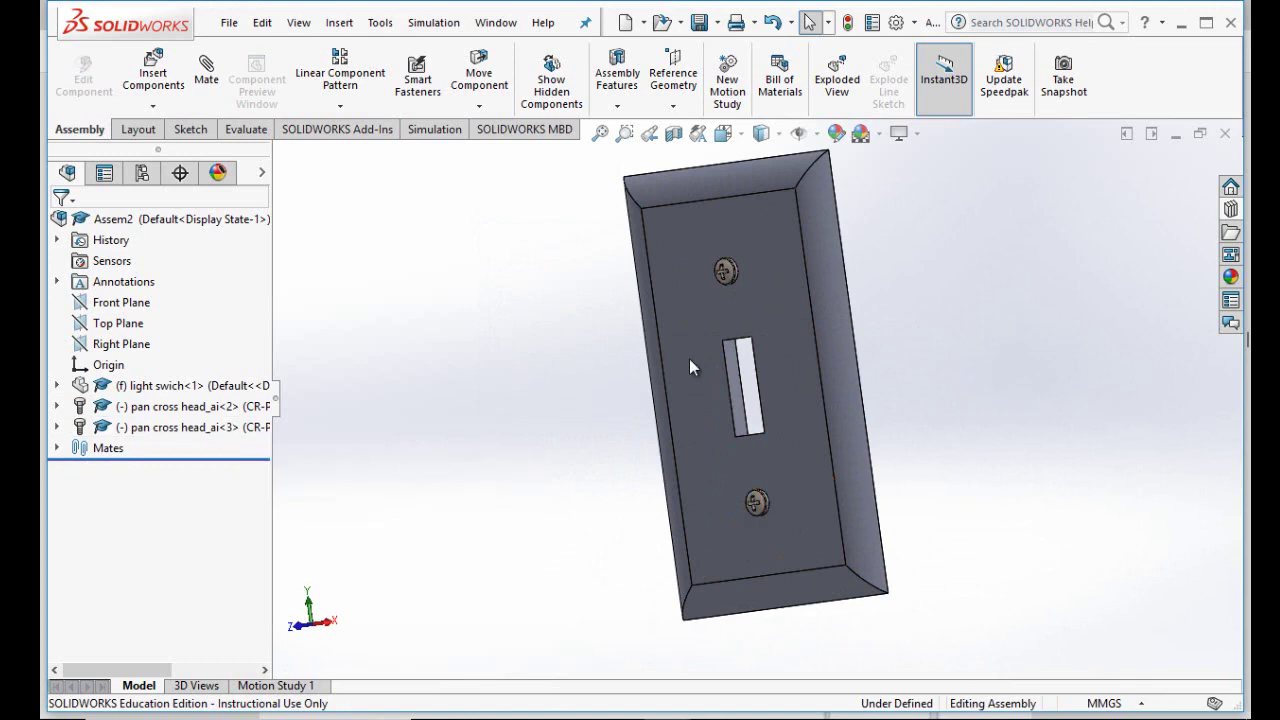
Save the assembly as Assemlesson5 in the DDP folder with Save As.
{"action": "left_click", "coordinate": [229, 23]}
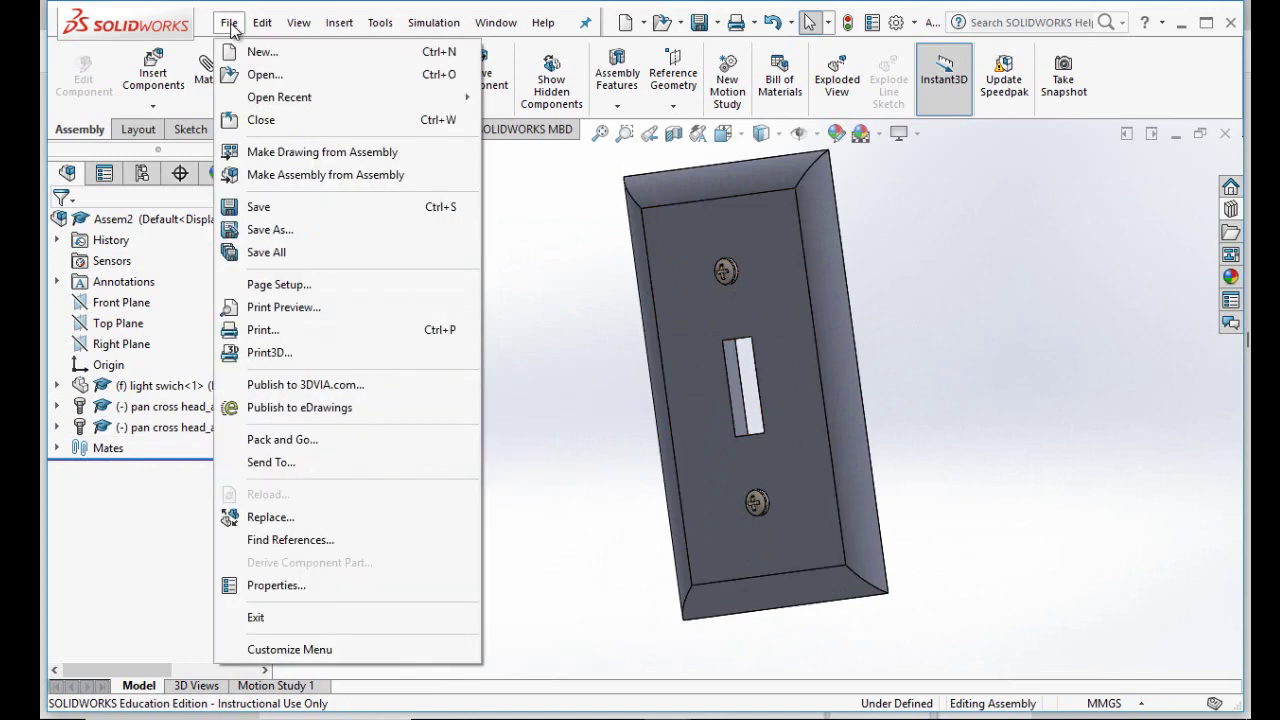
{"action": "left_click", "coordinate": [270, 229]}
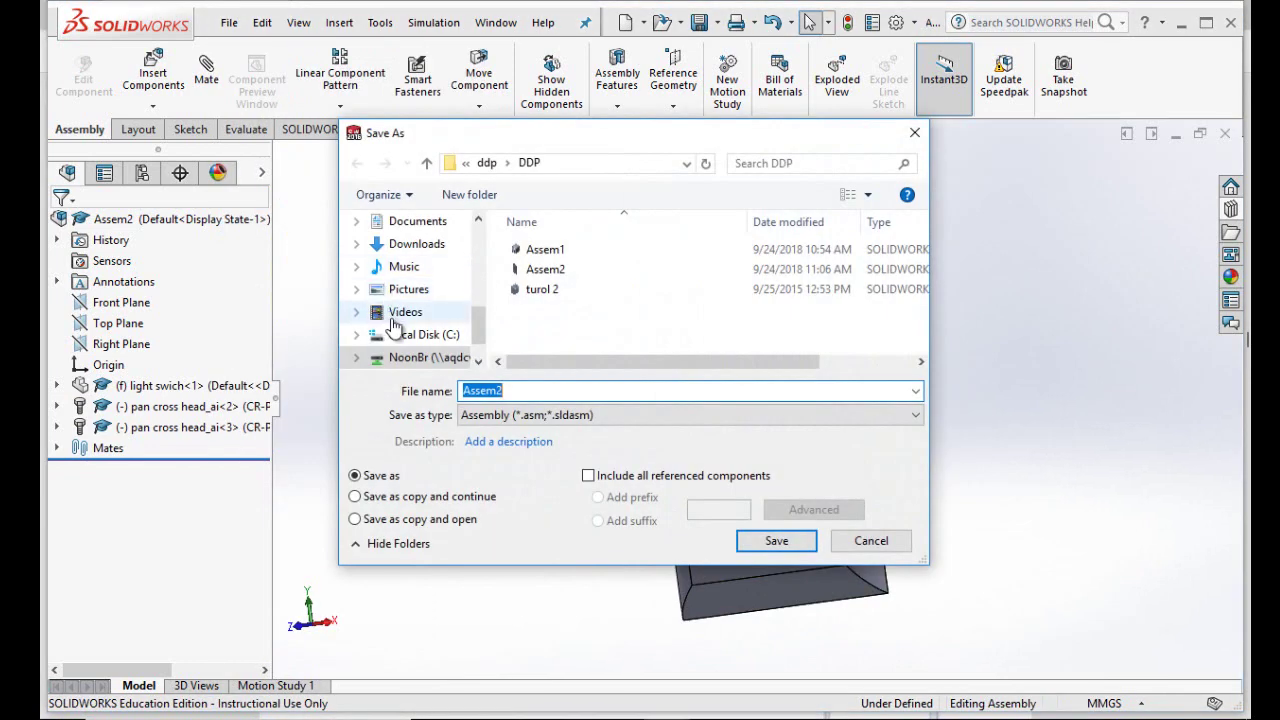
{"action": "left_click", "coordinate": [518, 393]}
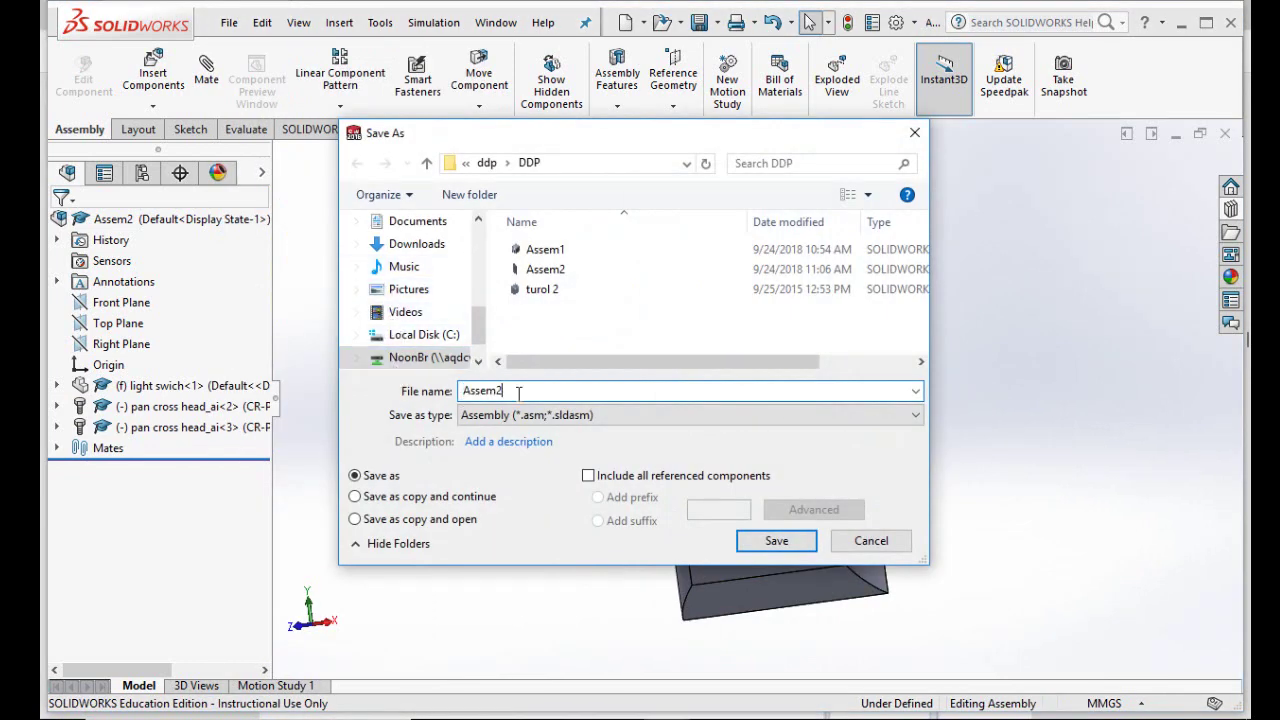
{"action": "key", "text": "BackSpace"}
{"action": "left_click", "coordinate": [775, 541]}
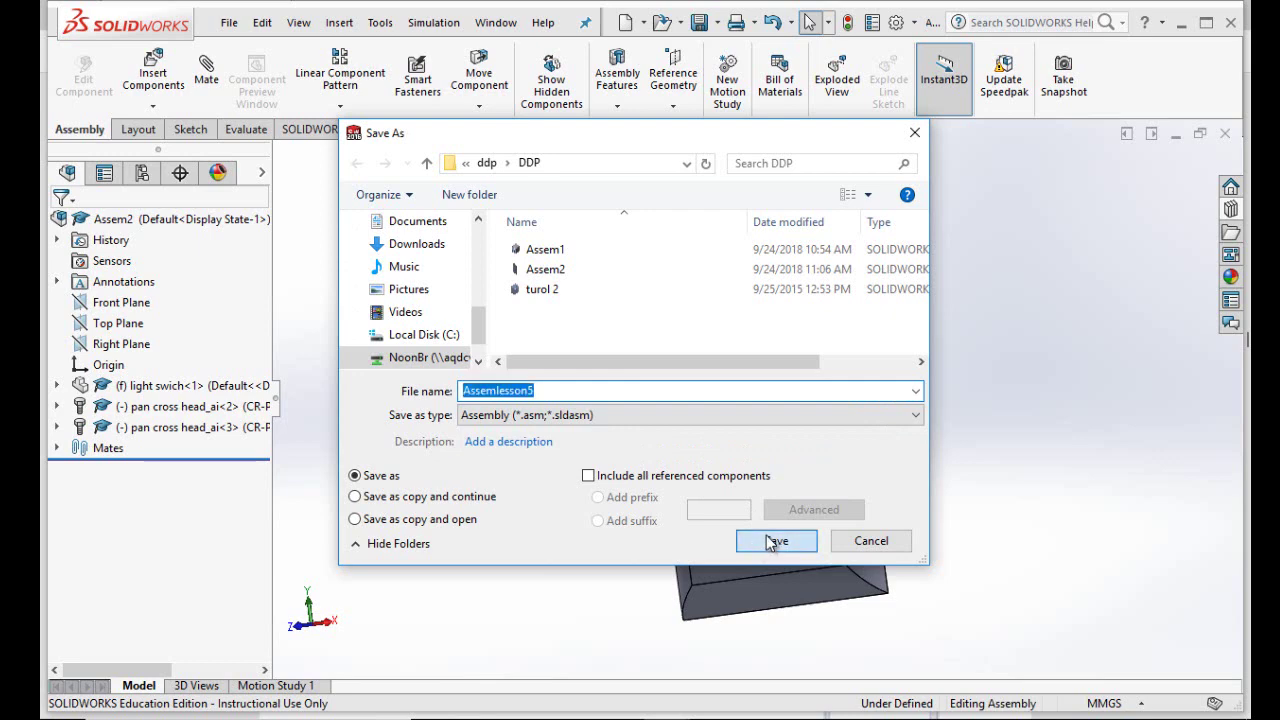
{"action": "left_click", "coordinate": [230, 24]}
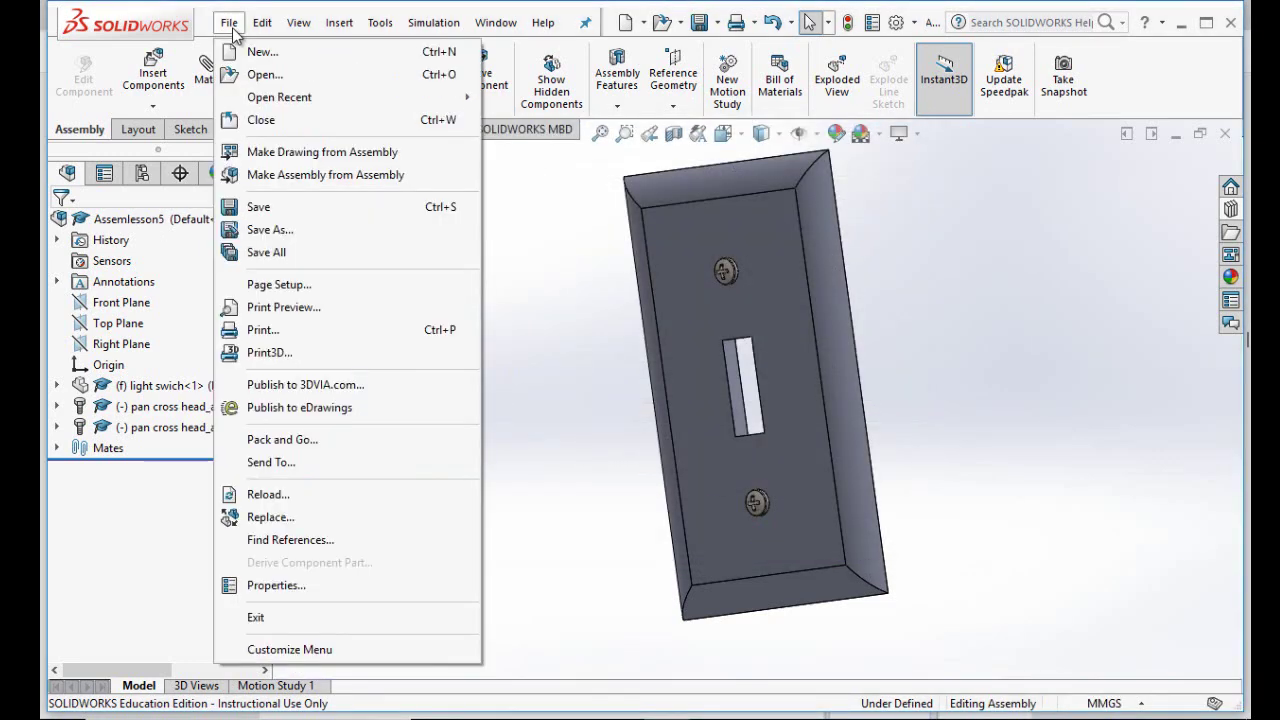
Create a drawing of the assembly on an A (ANSI) Landscape sheet with an isometric view near the centre.
{"action": "left_click", "coordinate": [276, 160]}
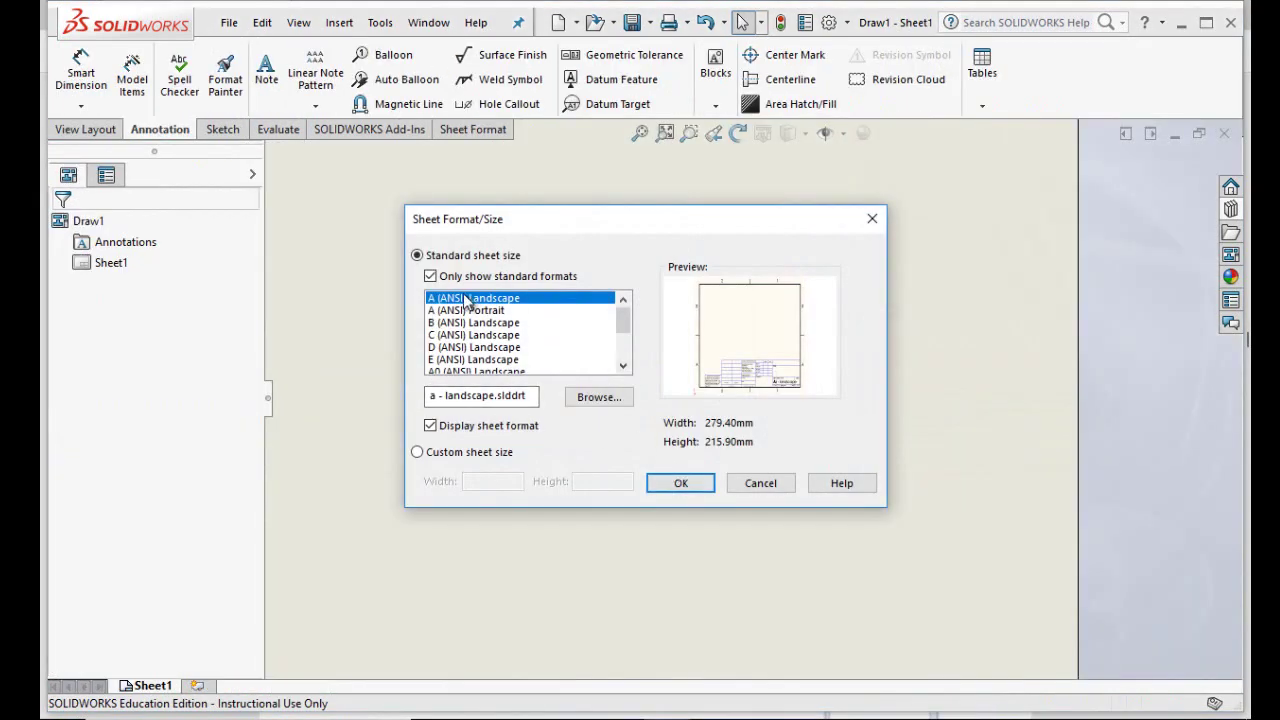
{"action": "left_click", "coordinate": [681, 482]}
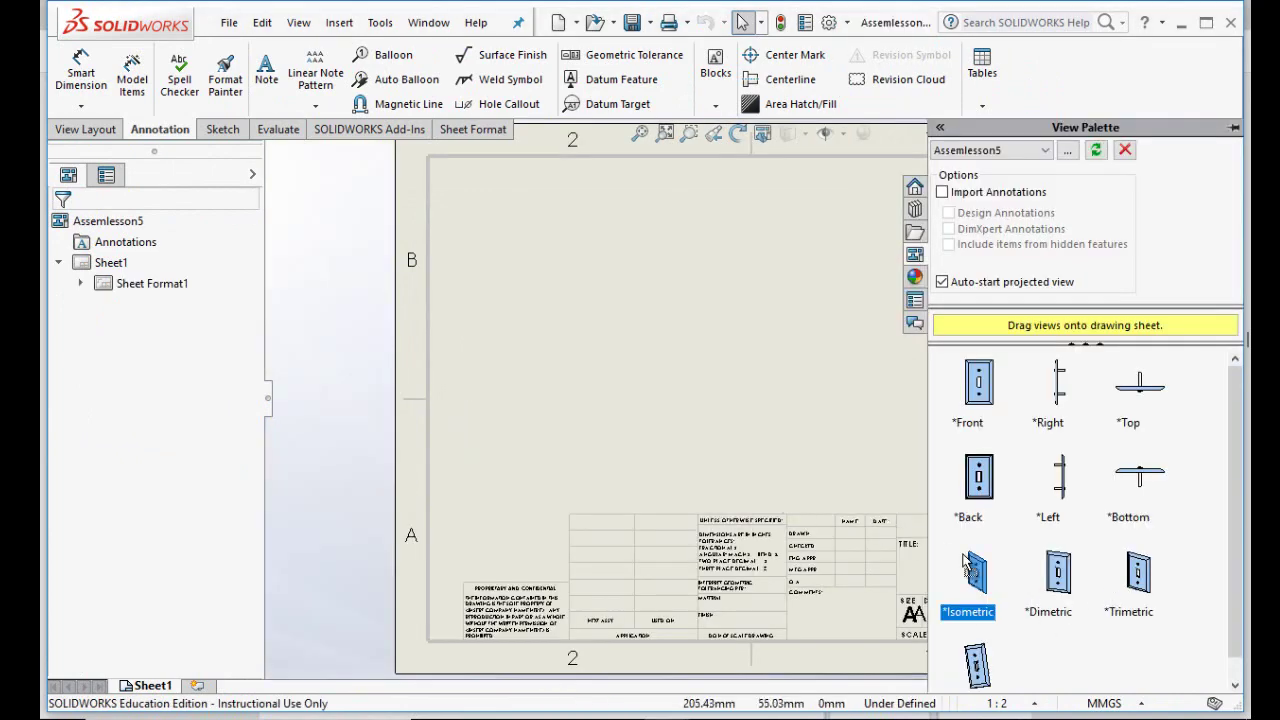
{"action": "left_click_drag", "start_coordinate": [966, 565], "coordinate": [705, 340]}
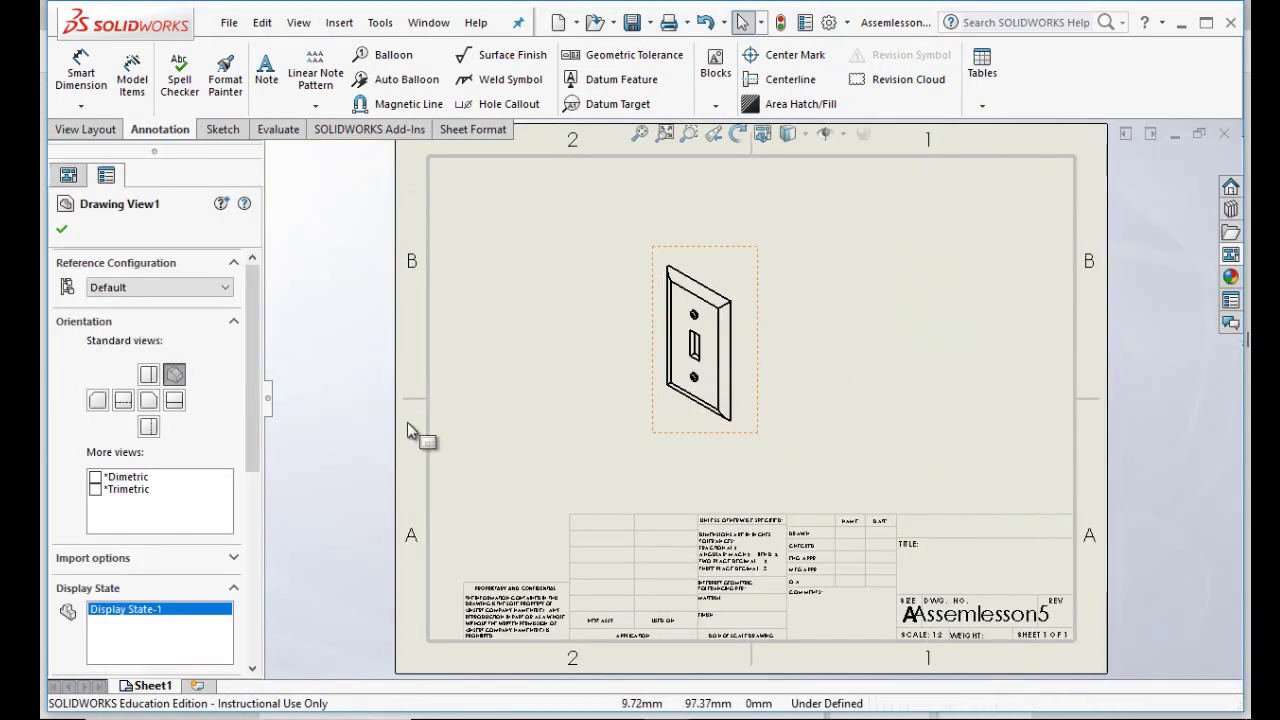
{"action": "left_click_drag", "start_coordinate": [251, 369], "coordinate": [239, 505]}
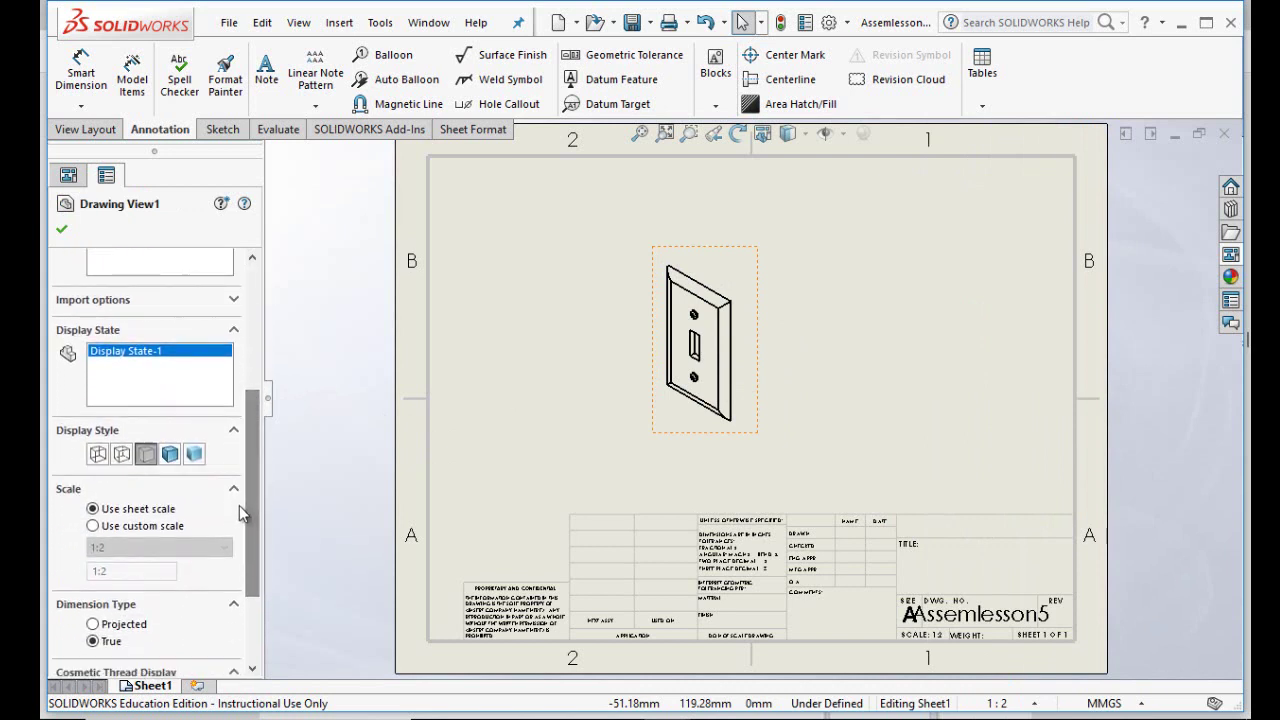
Set Drawing View1 to a 1:1 custom scale, displayed Shaded With Edges.
{"action": "left_click", "coordinate": [93, 525]}
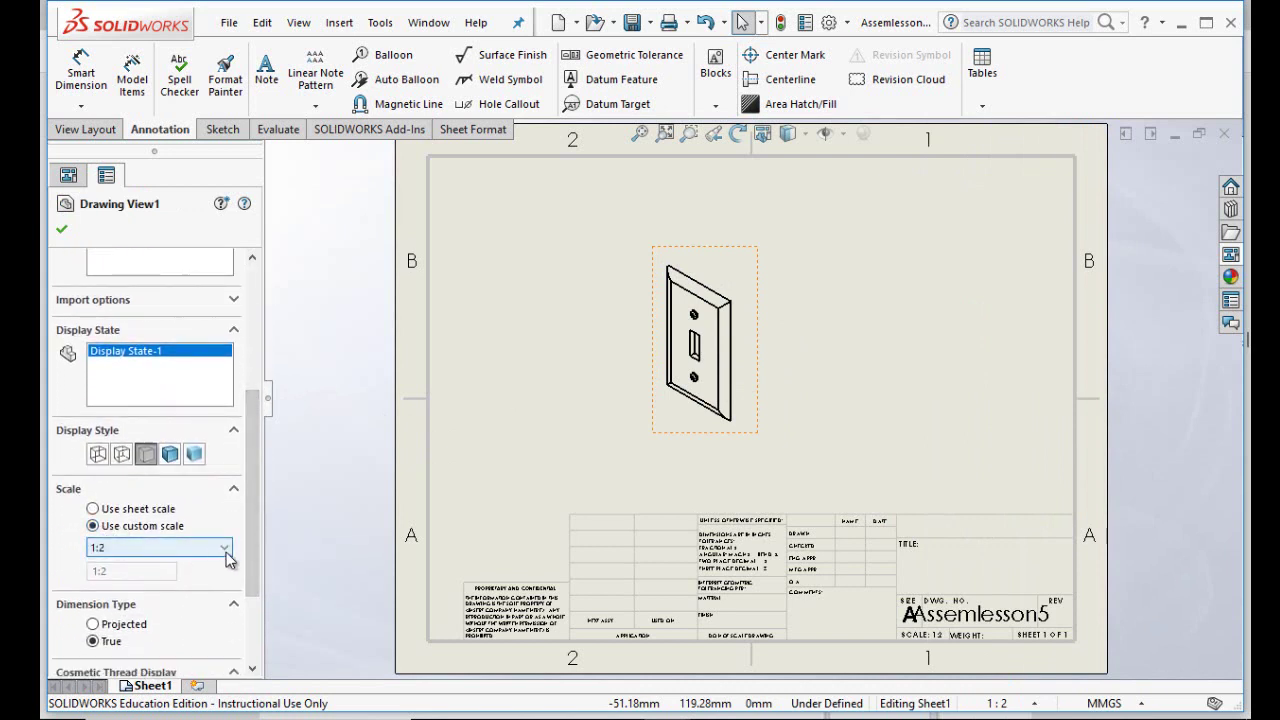
{"action": "left_click", "coordinate": [224, 548]}
{"action": "left_click", "coordinate": [200, 563]}
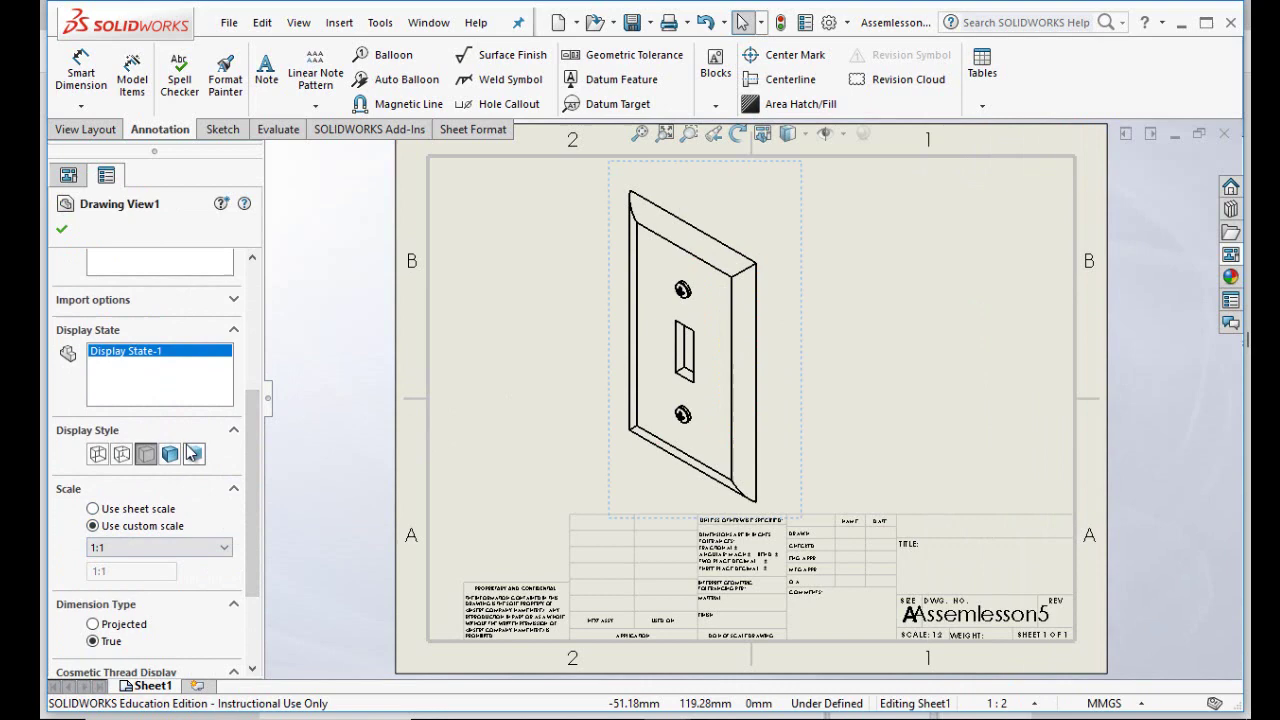
{"action": "left_click", "coordinate": [171, 455]}
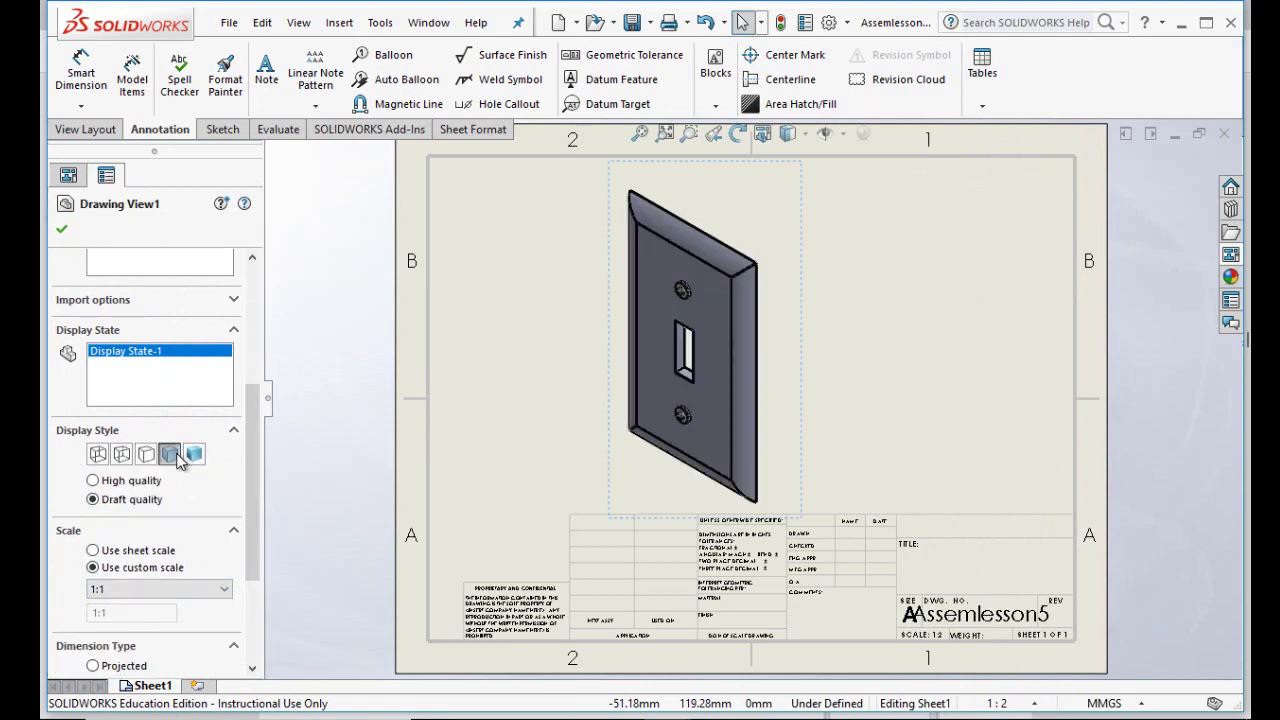
{"action": "scroll", "coordinate": [240, 417], "scroll_direction": "up", "scroll_amount": 5}
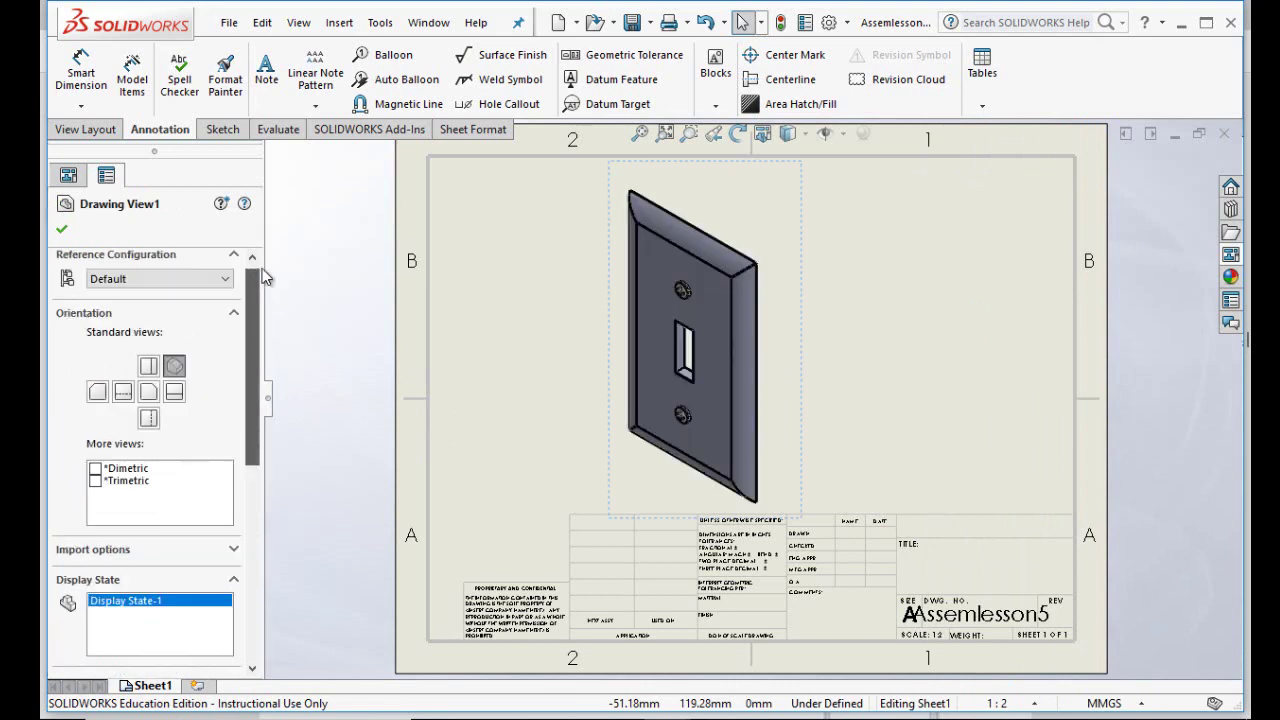
{"action": "scroll", "coordinate": [240, 417], "scroll_direction": "down", "scroll_amount": 5}
{"action": "left_click", "coordinate": [61, 229]}
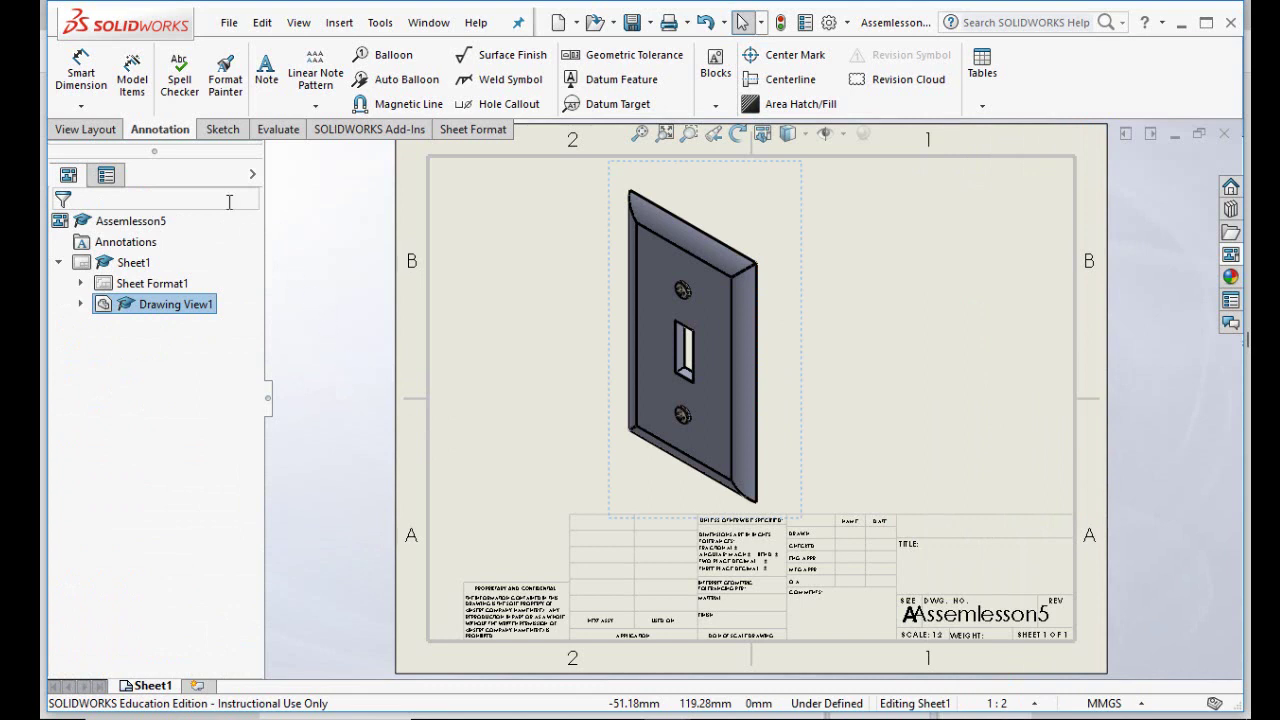
Place a text note giving the drafter's name in the drawing's title block.
{"action": "left_click", "coordinate": [266, 72]}
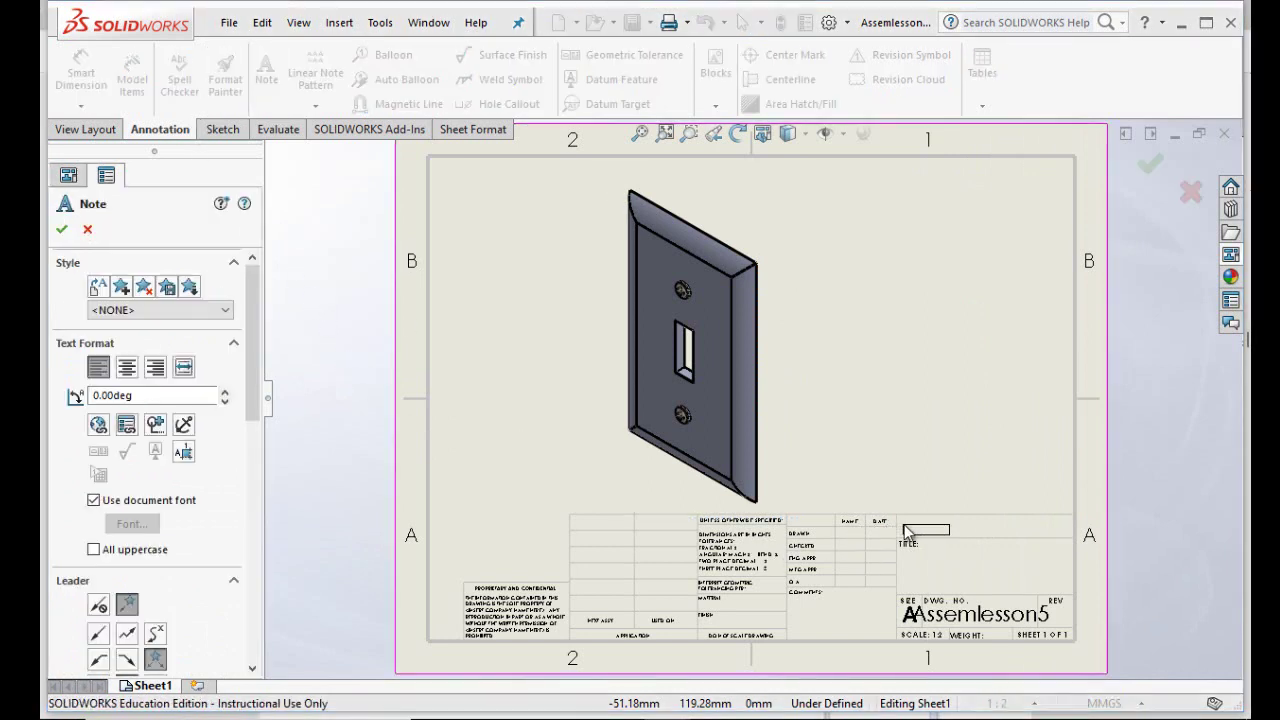
{"action": "left_click", "coordinate": [905, 530]}
{"action": "type", "text": "Mr."}
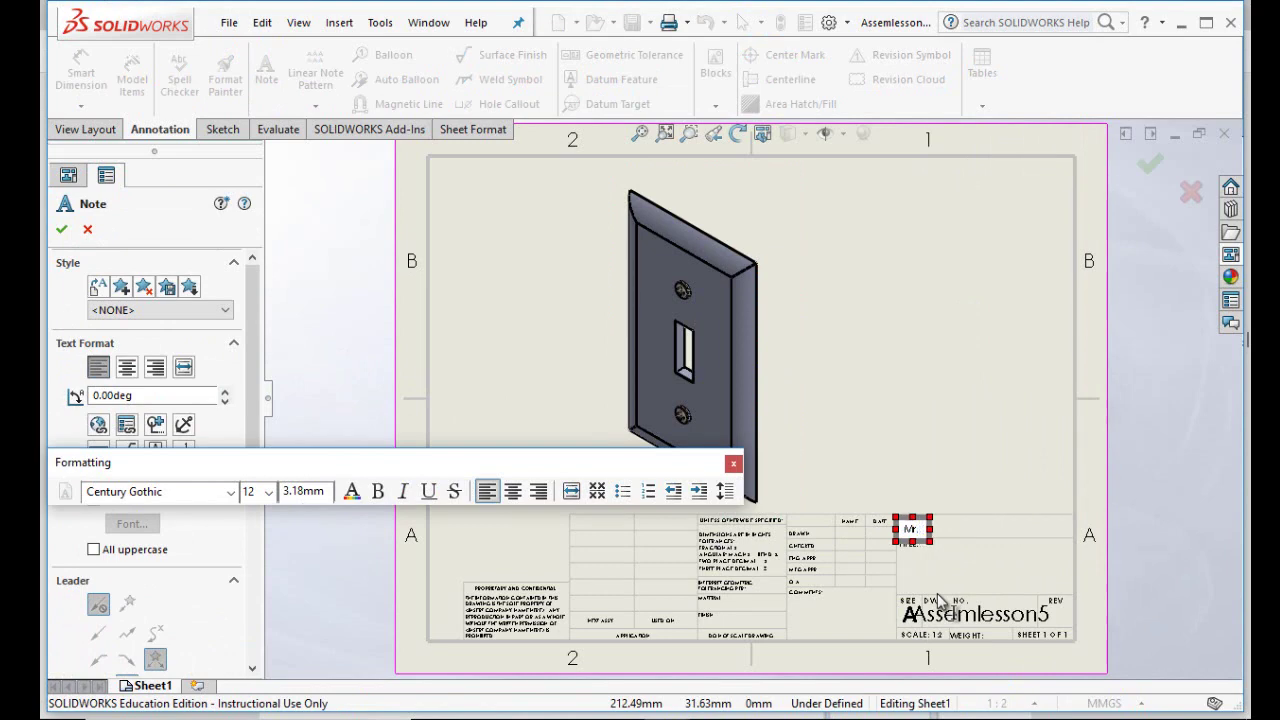
{"action": "type", "text": " Noon"}
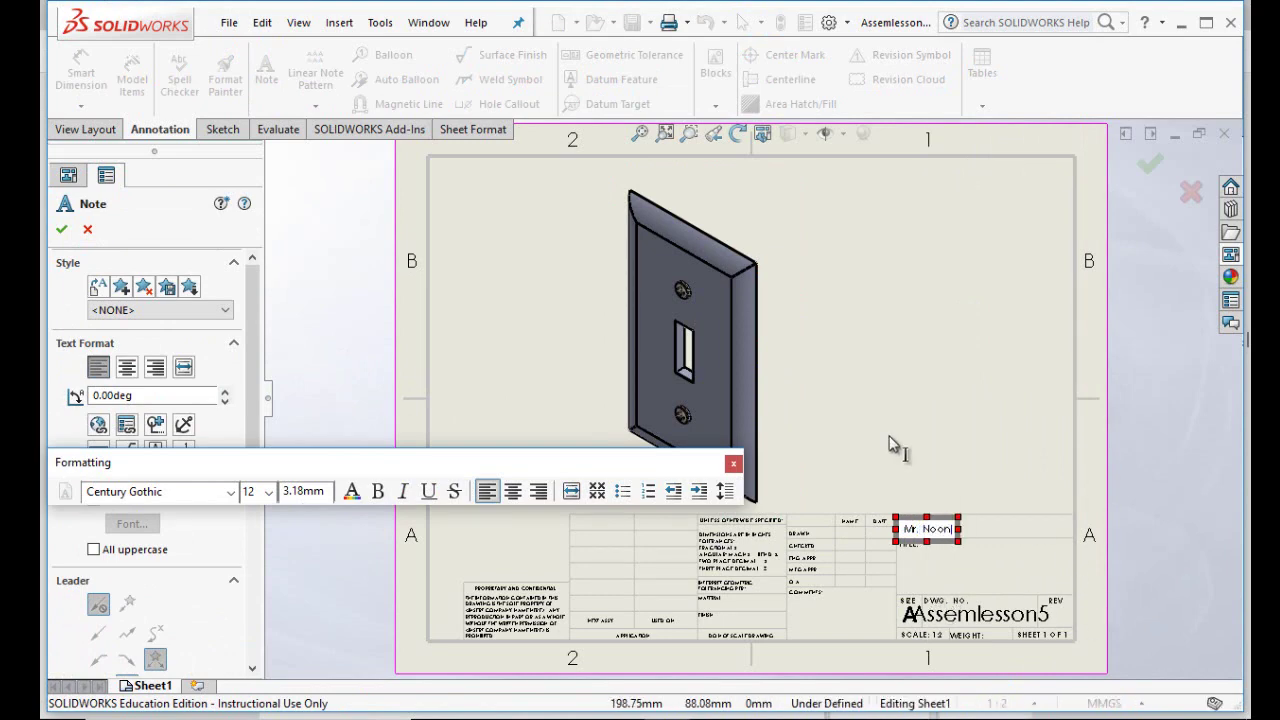
{"action": "left_click", "coordinate": [61, 229]}
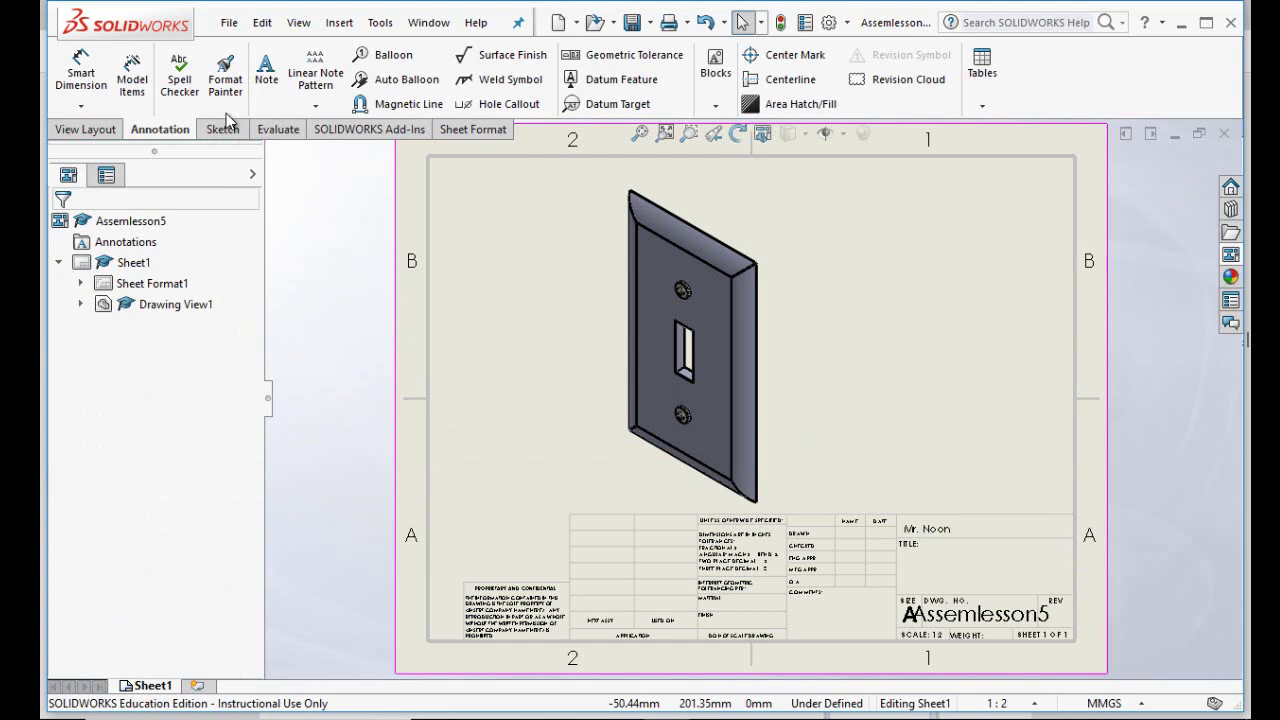
{"action": "left_click", "coordinate": [229, 22]}
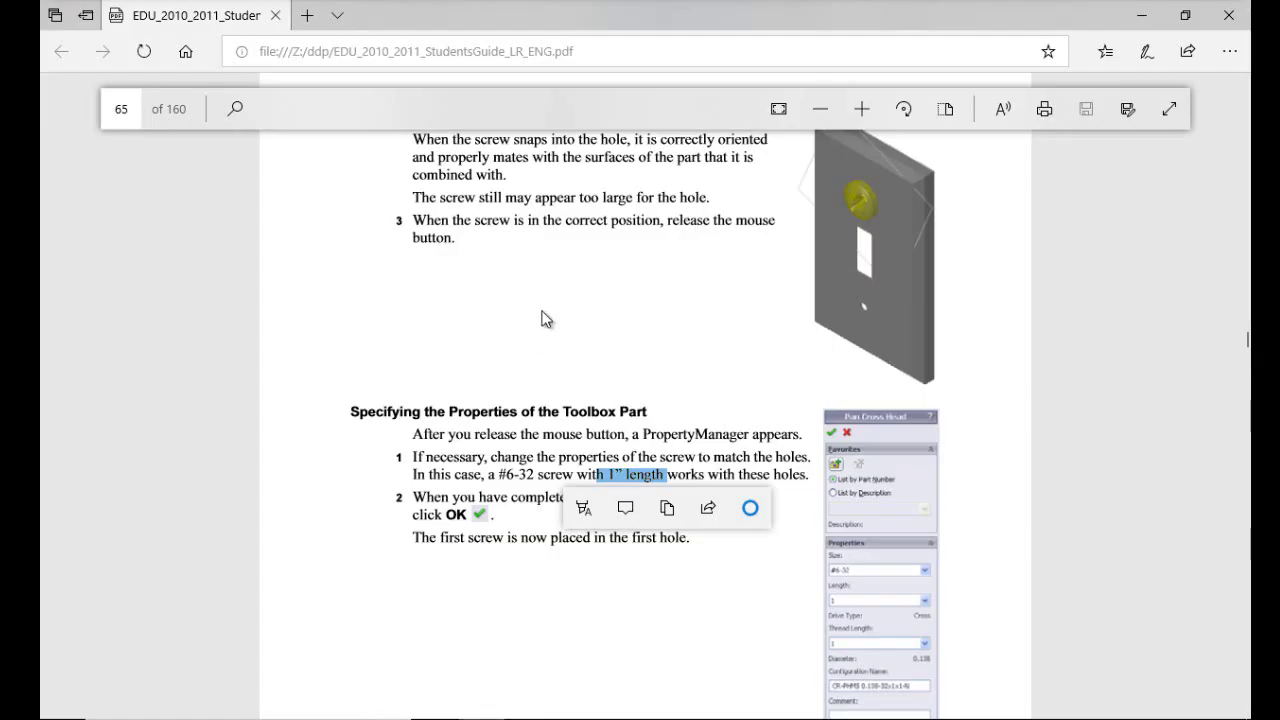
Scroll the student guide to the page 67 Bearing Block Assembly exercise, then close the light switch document.
{"action": "scroll", "coordinate": [548, 290], "scroll_direction": "down", "scroll_amount": 5}
{"action": "scroll", "coordinate": [551, 270], "scroll_direction": "down", "scroll_amount": 4}
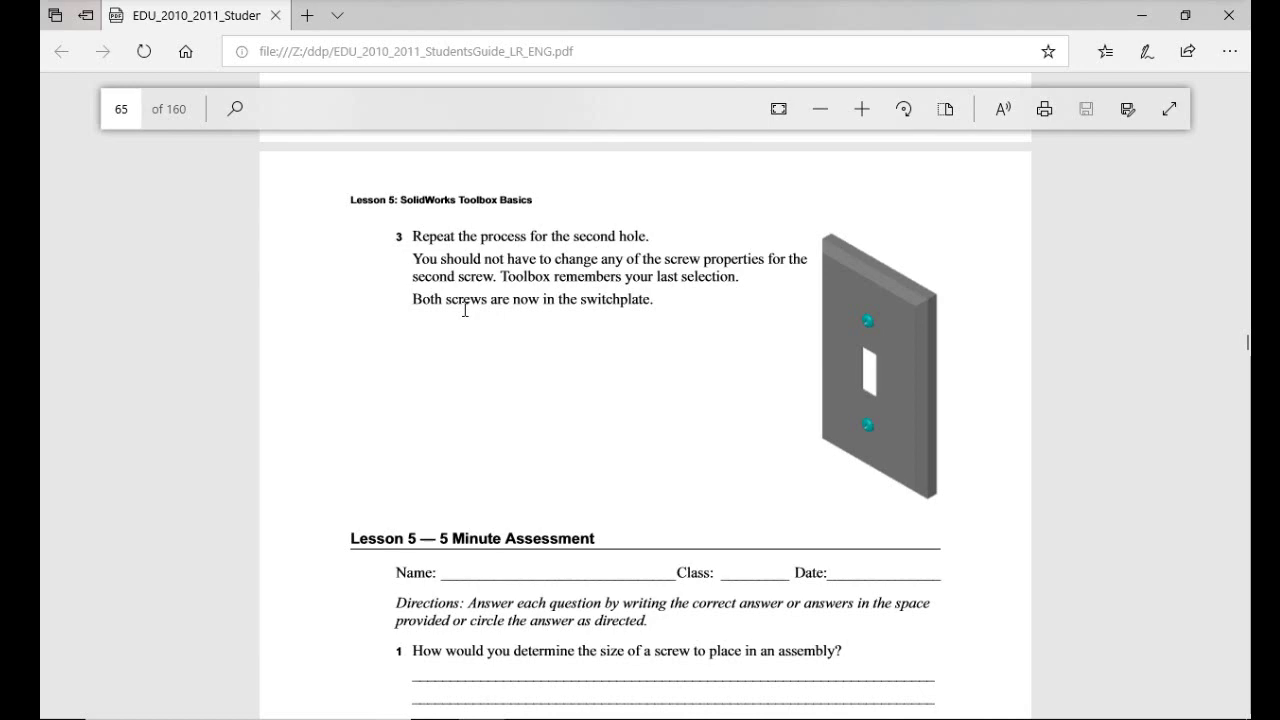
{"action": "scroll", "coordinate": [631, 314], "scroll_direction": "down", "scroll_amount": 2}
{"action": "scroll", "coordinate": [633, 313], "scroll_direction": "down", "scroll_amount": 8}
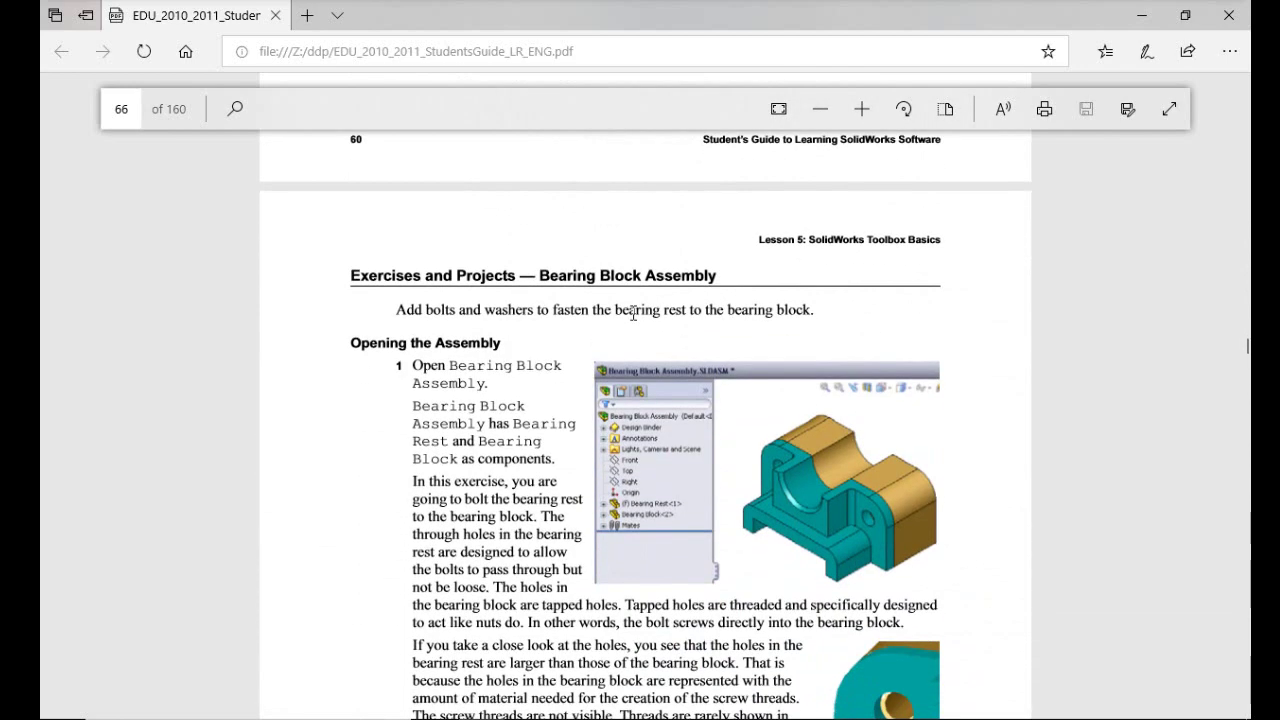
{"action": "scroll", "coordinate": [633, 313], "scroll_direction": "down", "scroll_amount": 1}
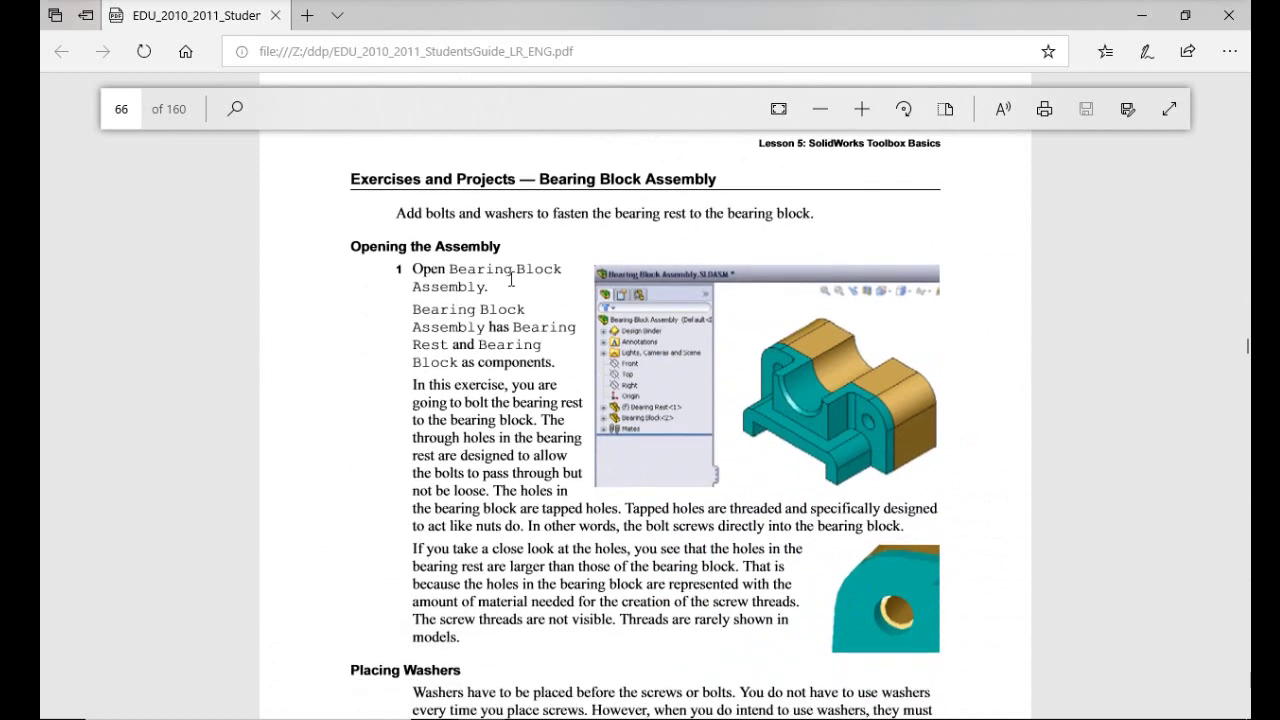
{"action": "scroll", "coordinate": [511, 280], "scroll_direction": "down", "scroll_amount": 1}
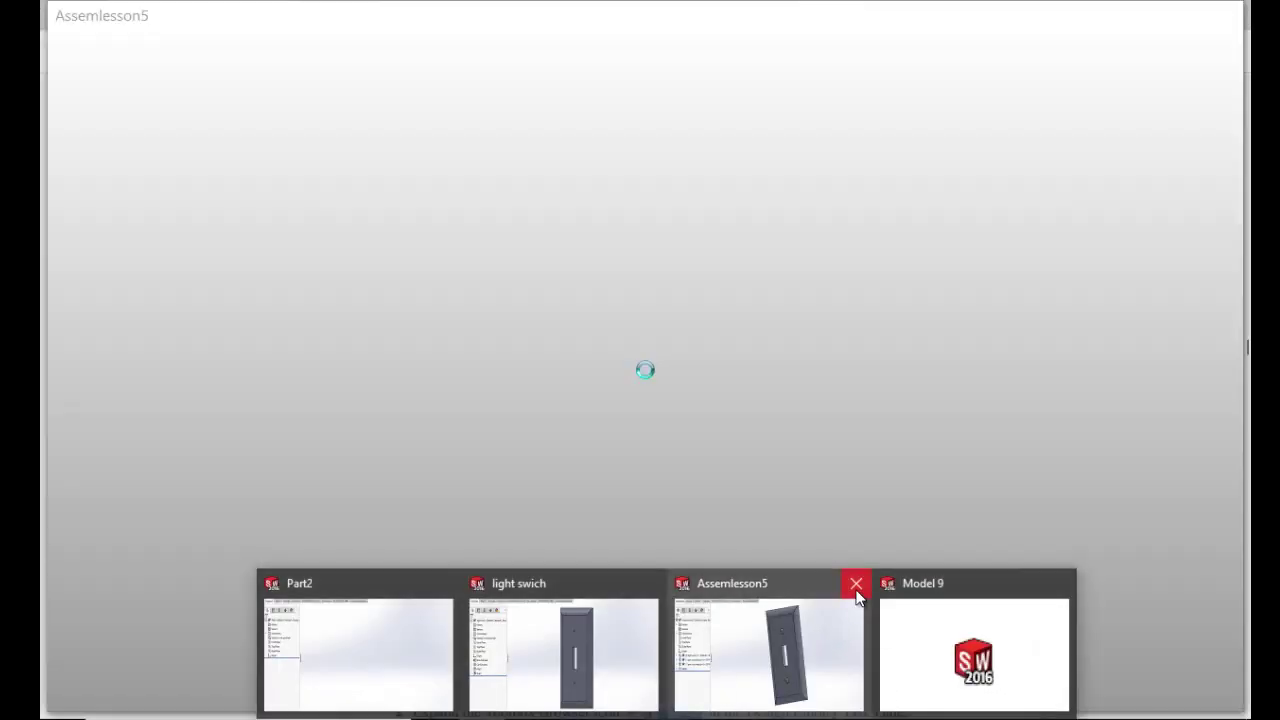
{"action": "left_click", "coordinate": [857, 596]}
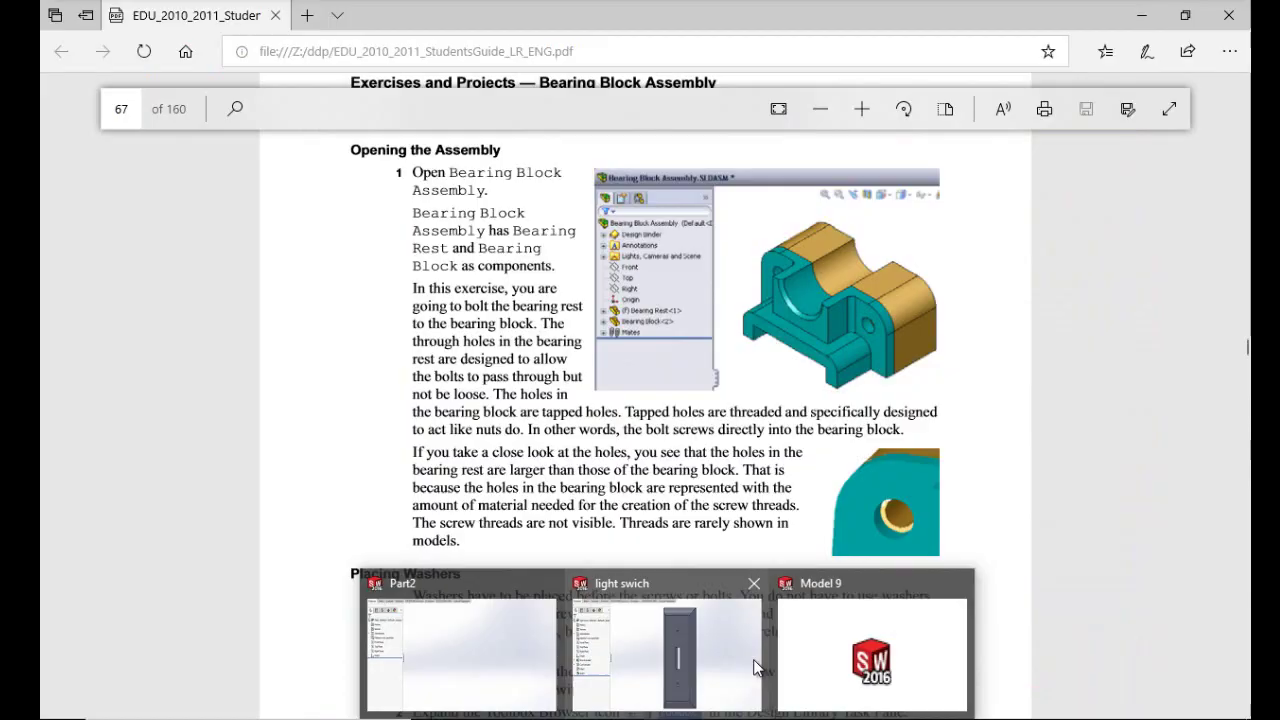
Bring the Part2 SOLIDWORKS window forward and start a new assembly document.
{"action": "left_click", "coordinate": [751, 583]}
{"action": "left_click", "coordinate": [669, 647]}
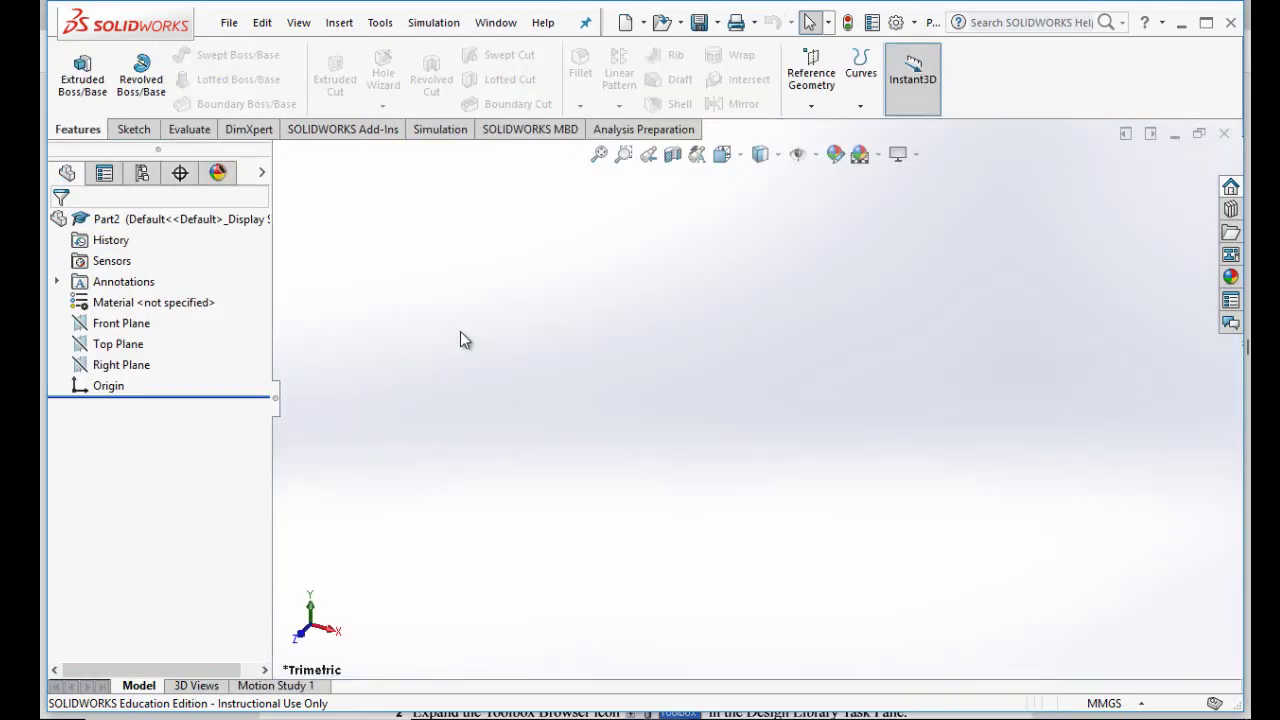
{"action": "left_click", "coordinate": [229, 22]}
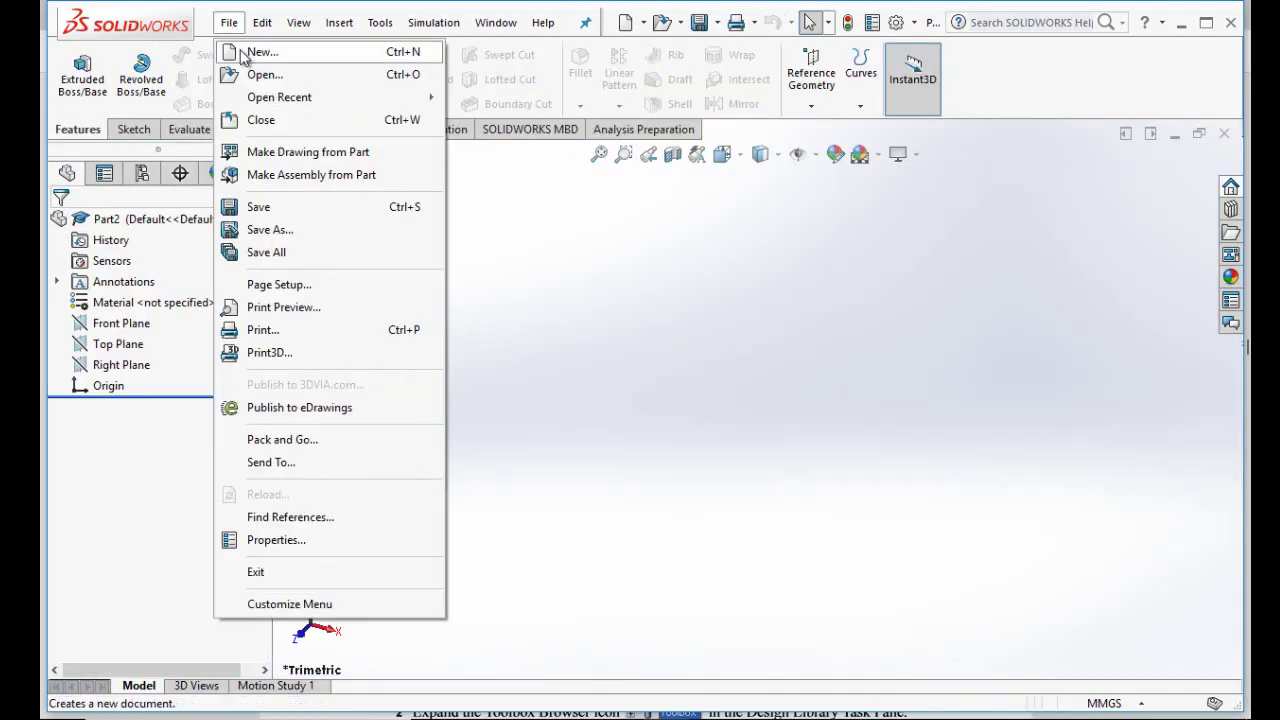
{"action": "left_click", "coordinate": [240, 50]}
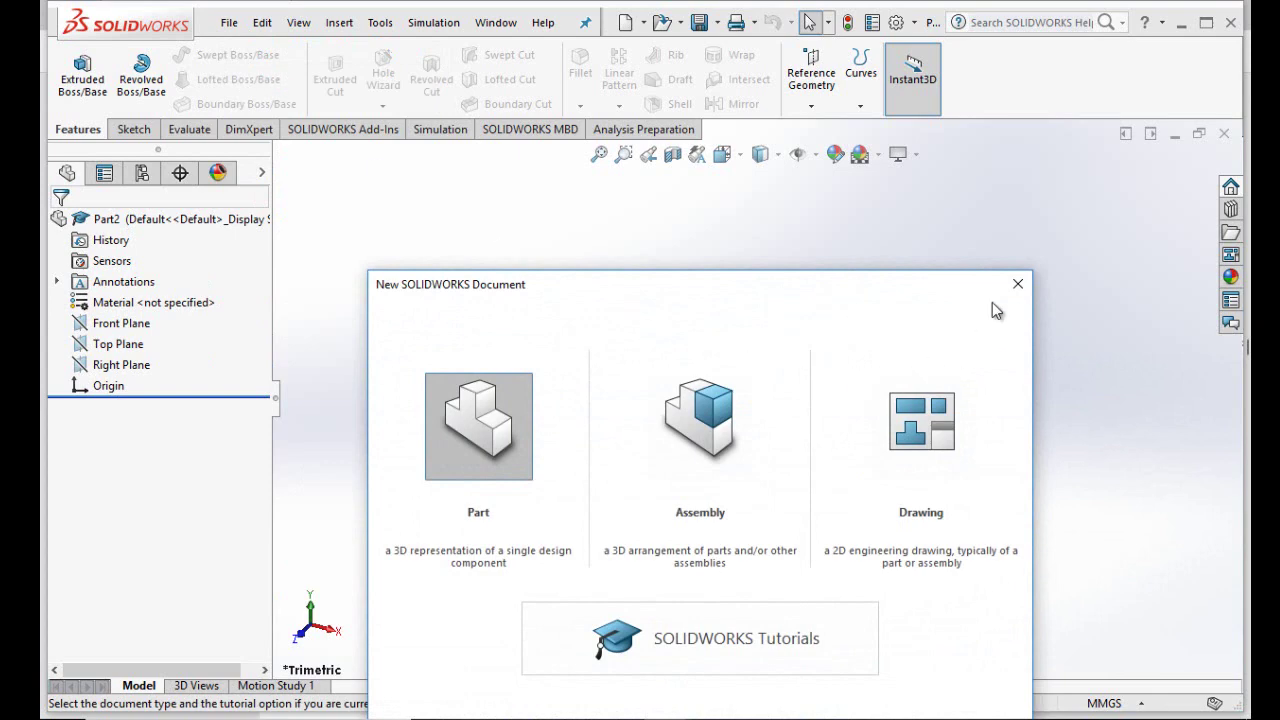
{"action": "left_click", "coordinate": [1018, 284]}
{"action": "left_click", "coordinate": [229, 26]}
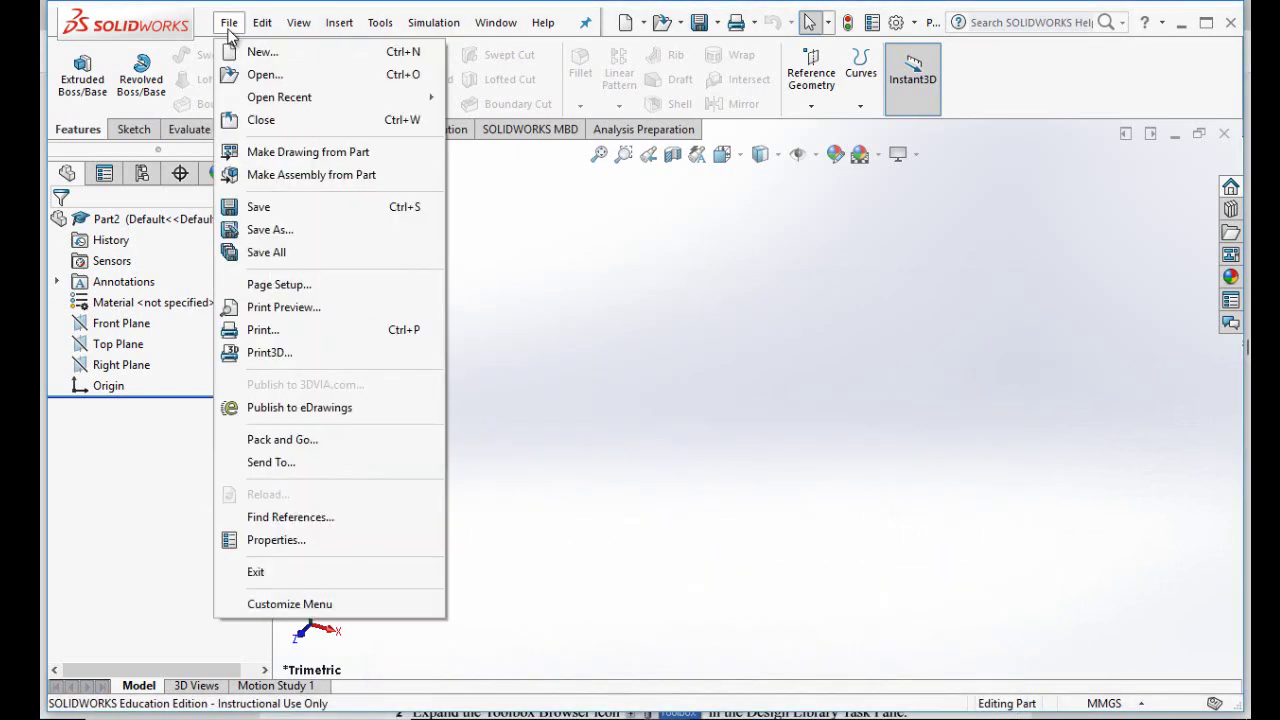
{"action": "mouse_move", "coordinate": [246, 28]}
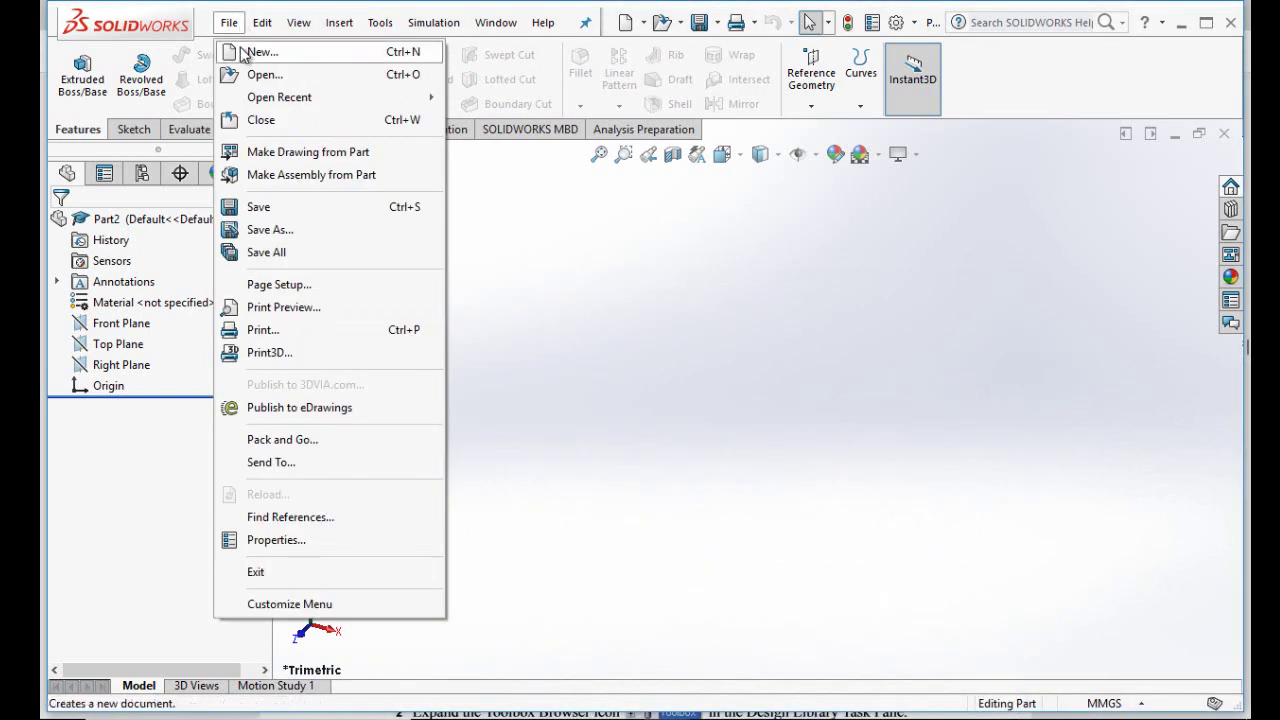
{"action": "left_click", "coordinate": [245, 48]}
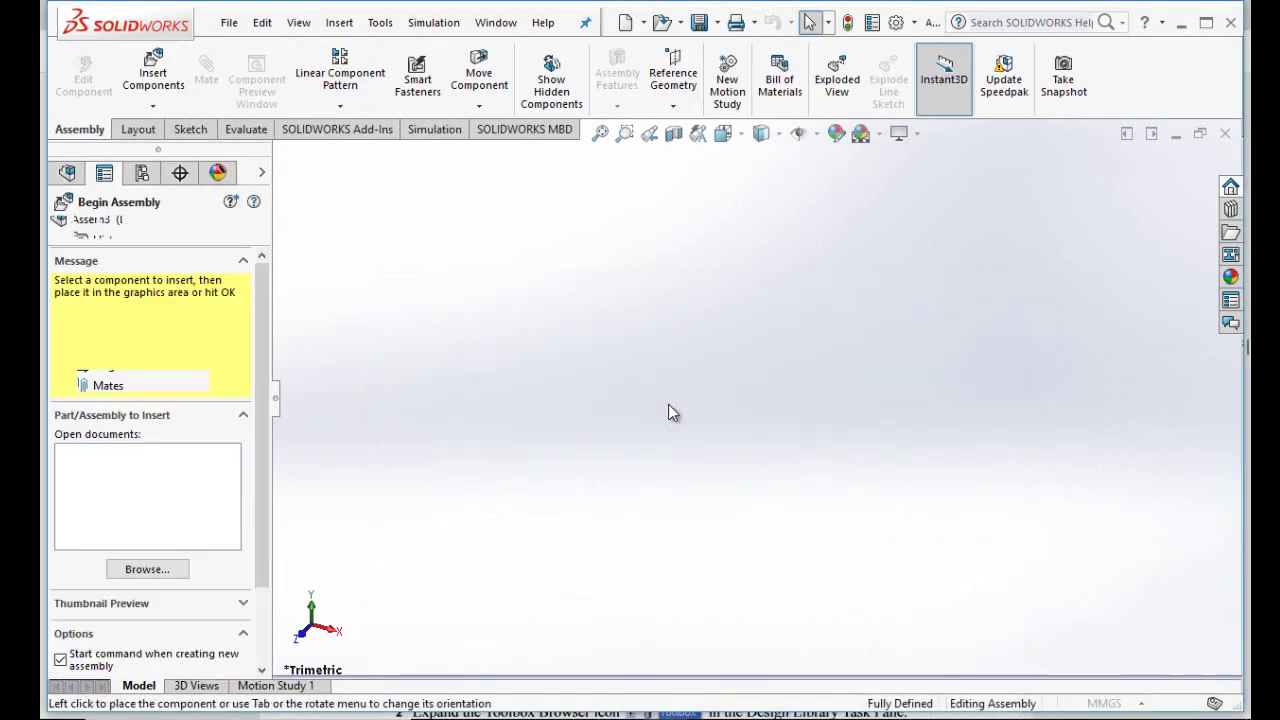
Insert Bearing Block Assembly from ddp\Lessons\Lesson05 as the first component of Assem3.
{"action": "left_click", "coordinate": [163, 569]}
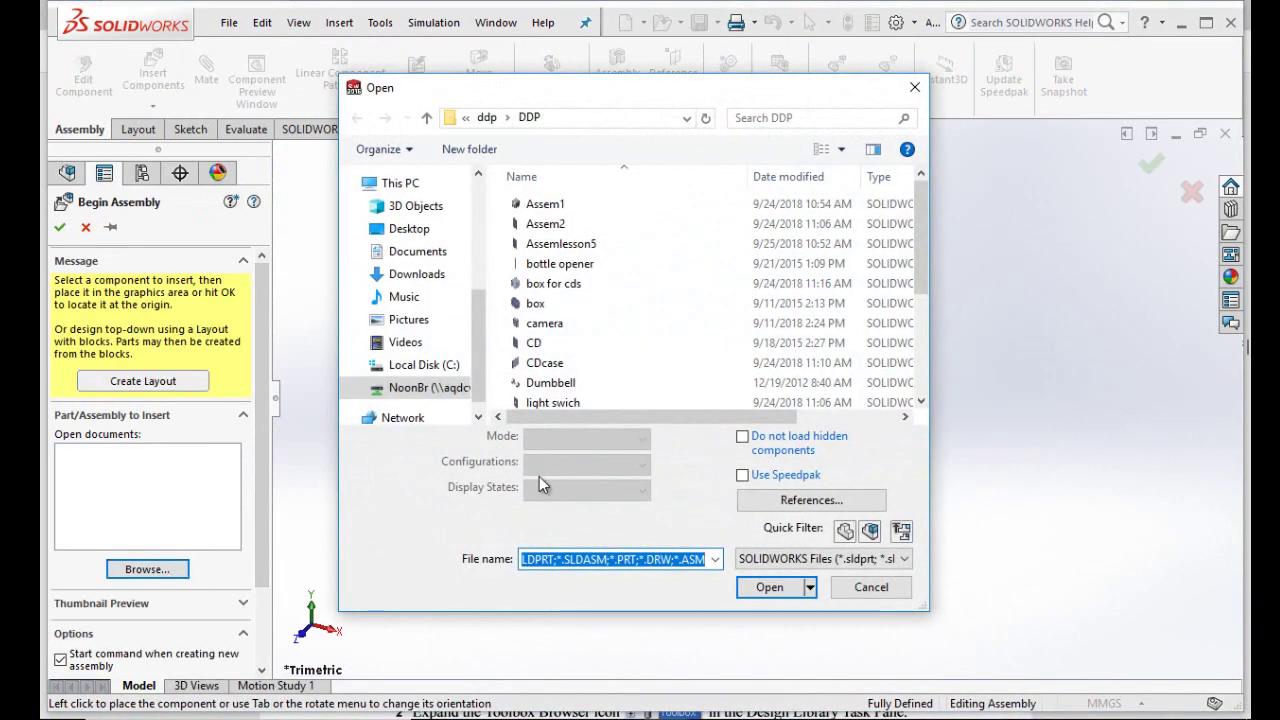
{"action": "left_click", "coordinate": [487, 118]}
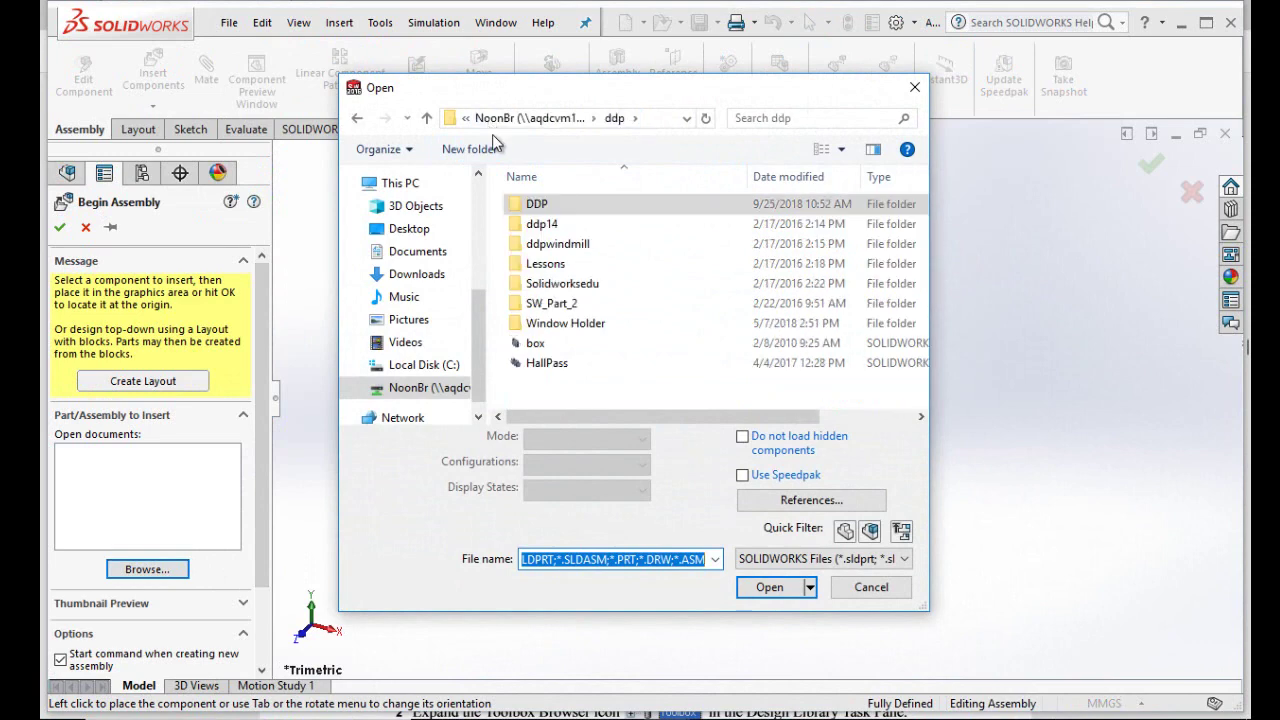
{"action": "double_click", "coordinate": [549, 263]}
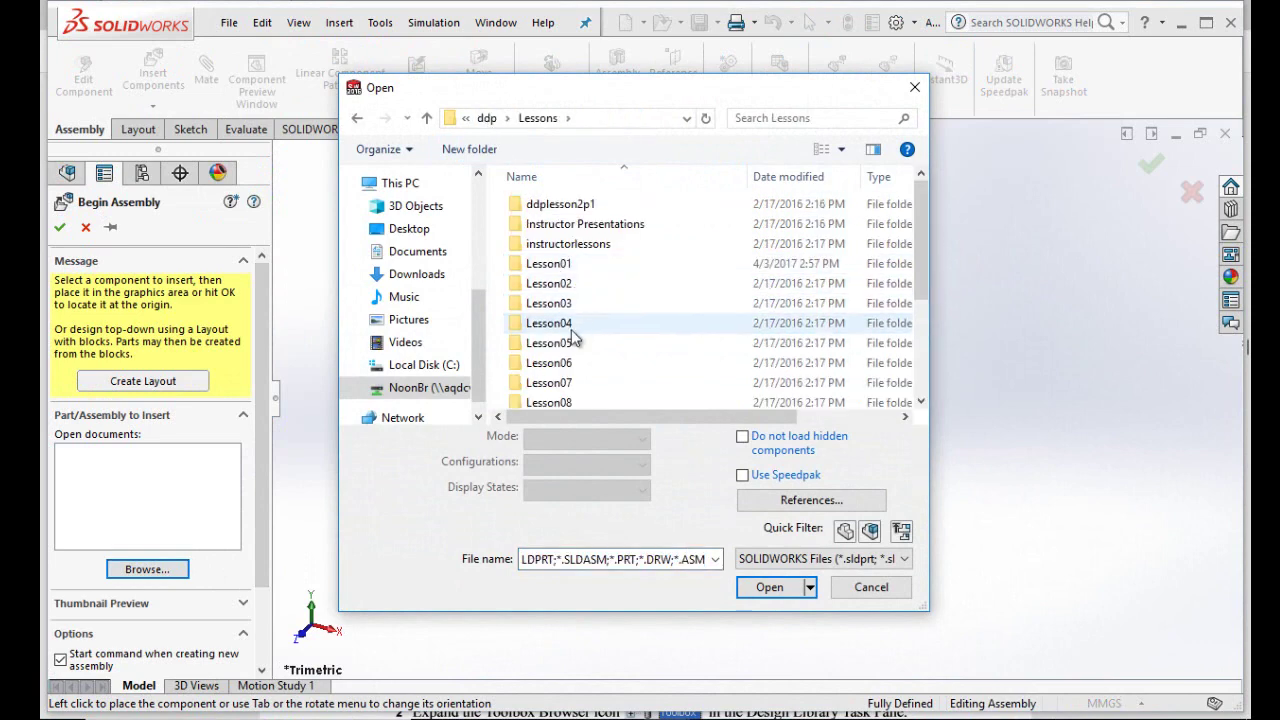
{"action": "double_click", "coordinate": [560, 343]}
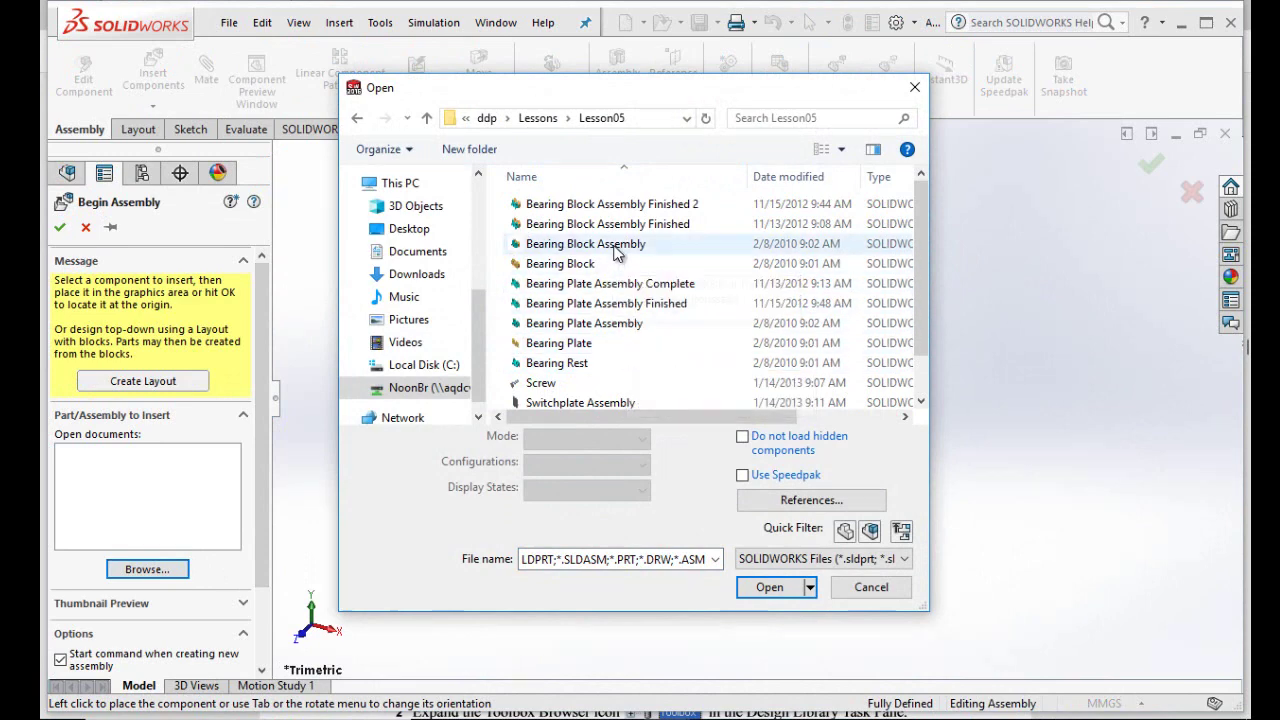
{"action": "left_click", "coordinate": [612, 244]}
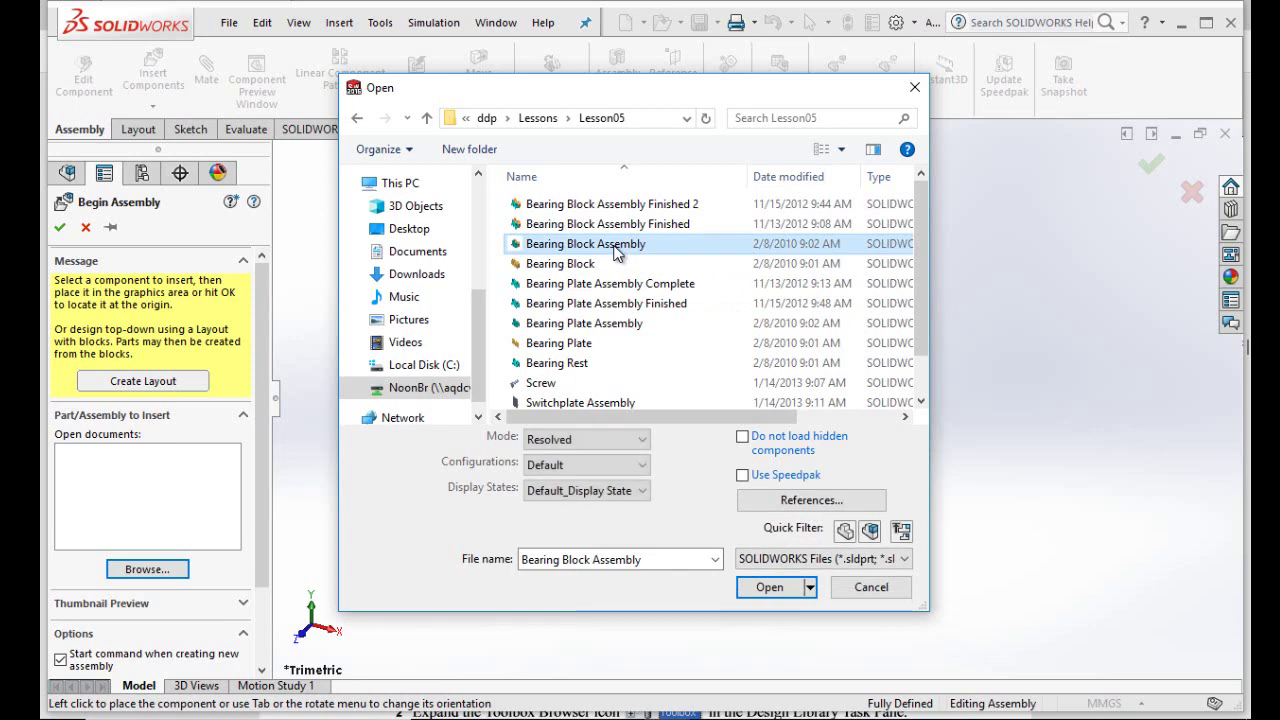
{"action": "left_click", "coordinate": [786, 593]}
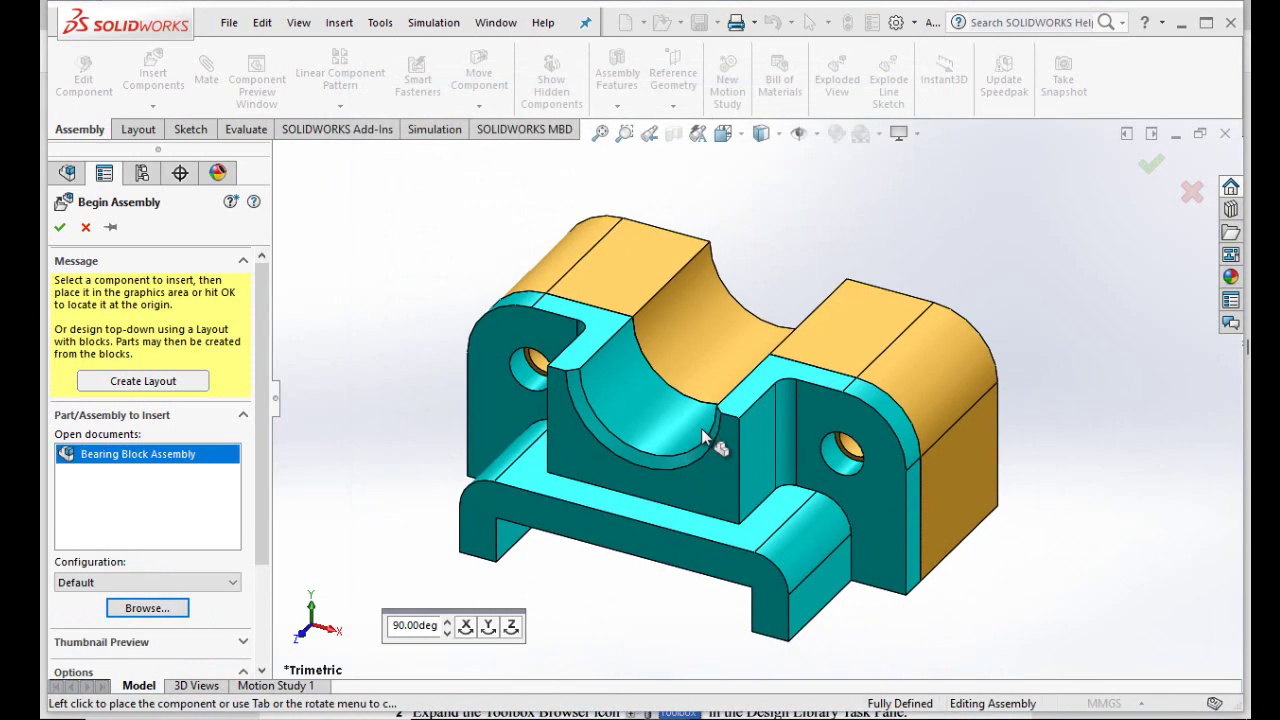
{"action": "left_click", "coordinate": [703, 423]}
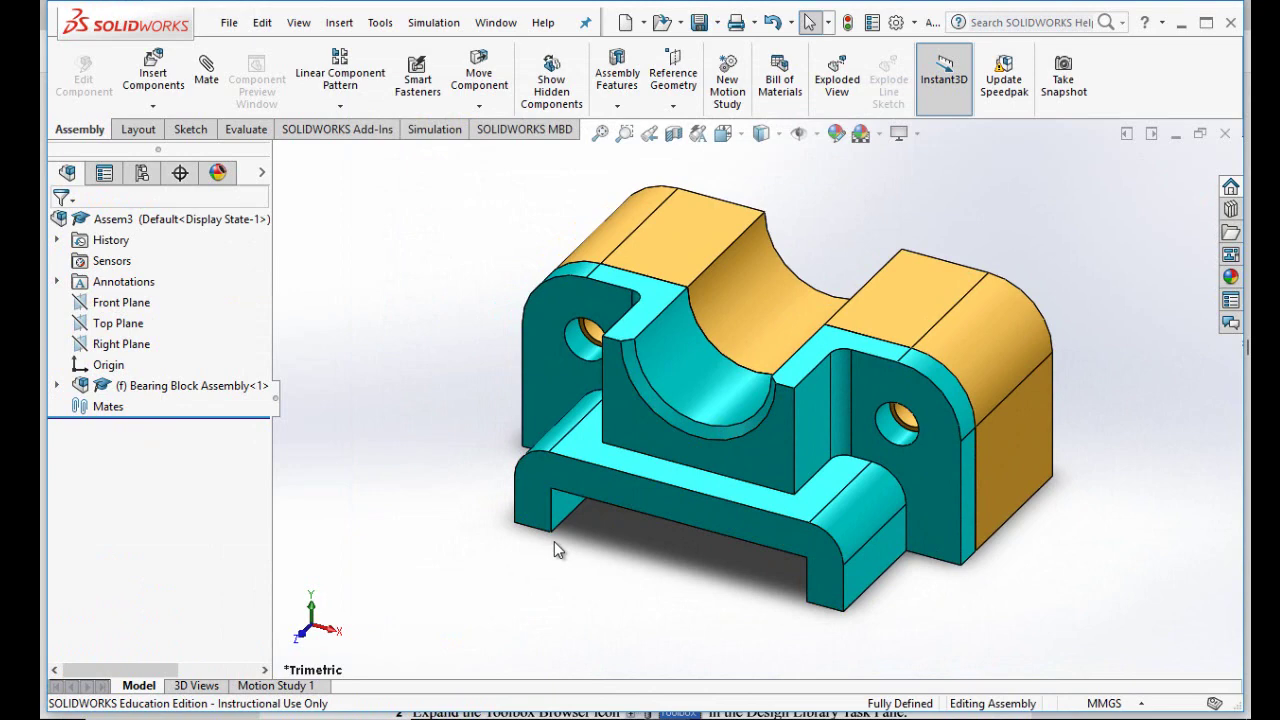
In the Toolbox, open ANSI Inch Washers > Plain Washers (Type A) and select Preferred - Narrow Flat Washer Type A.
{"action": "left_click", "coordinate": [1230, 210]}
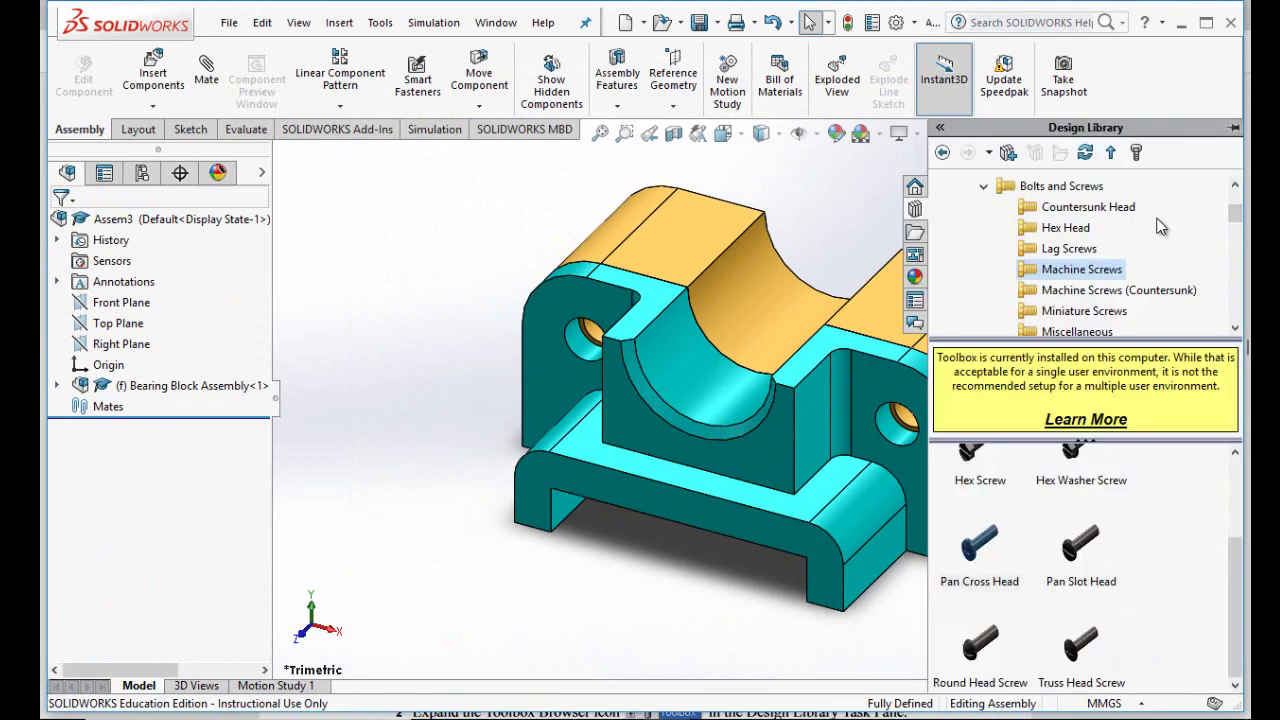
{"action": "left_click", "coordinate": [986, 190]}
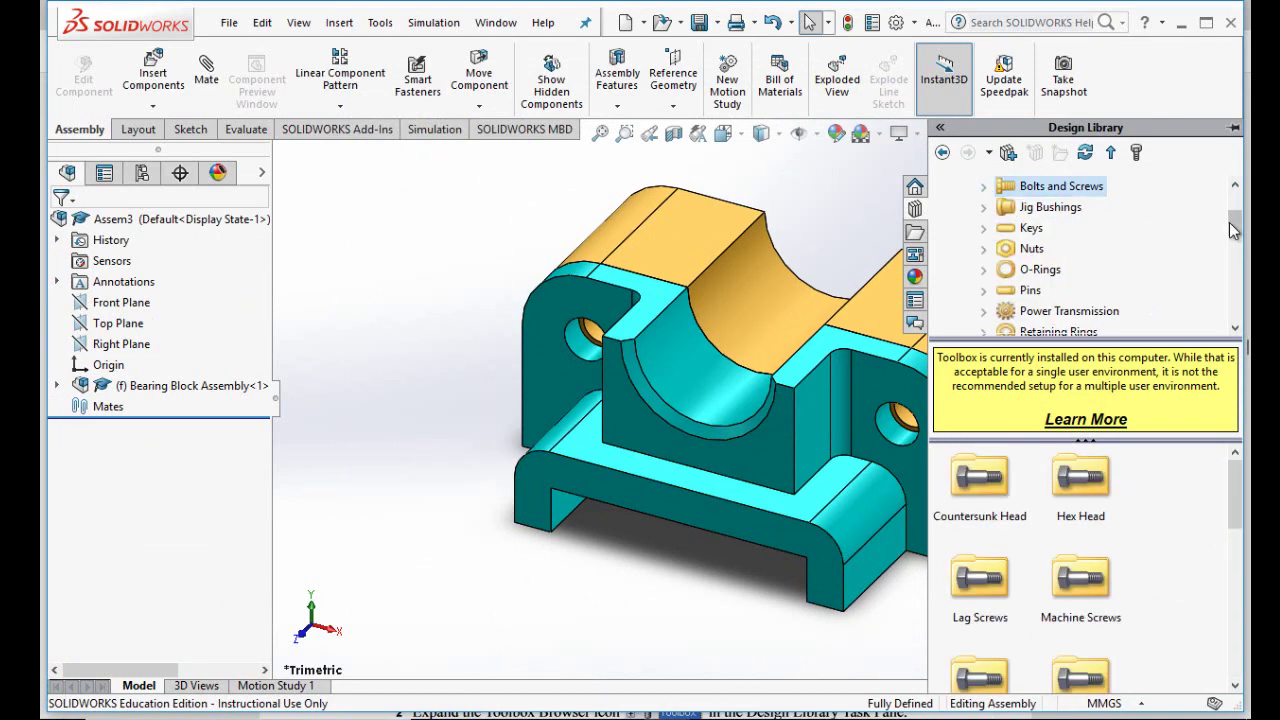
{"action": "left_click_drag", "start_coordinate": [1230, 222], "coordinate": [1236, 208]}
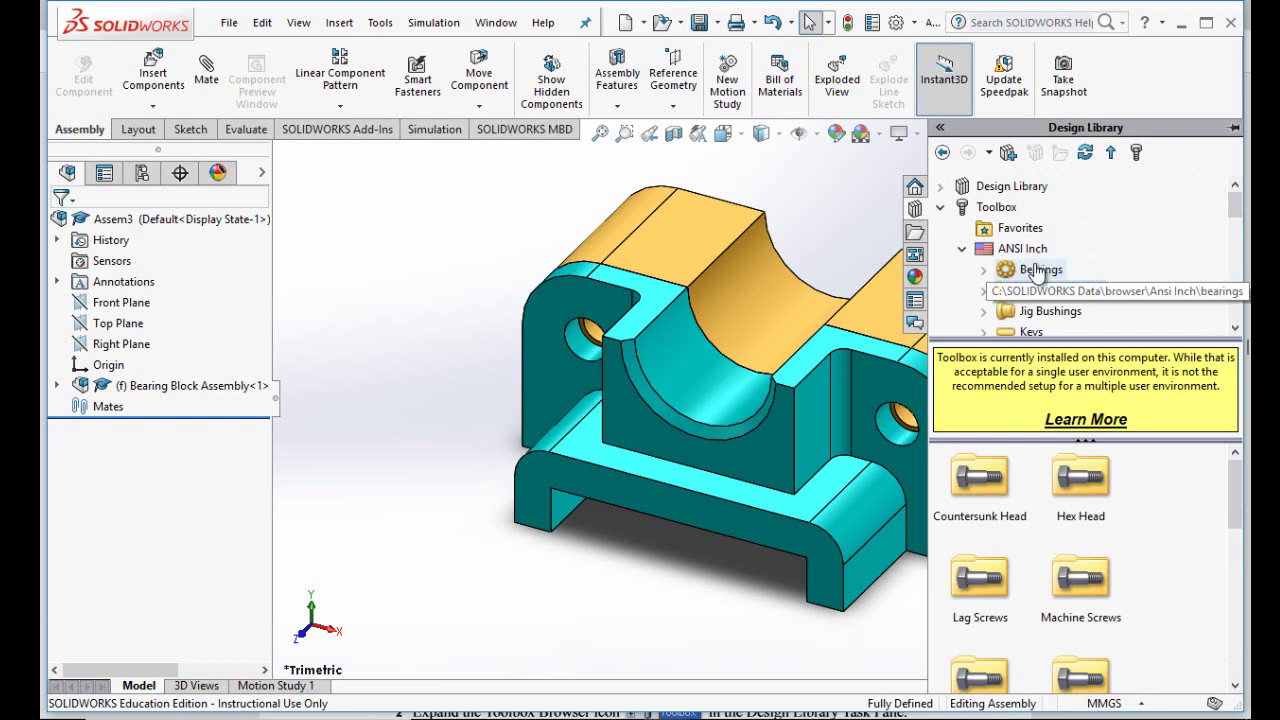
{"action": "scroll", "coordinate": [1122, 306], "scroll_direction": "down", "scroll_amount": 1}
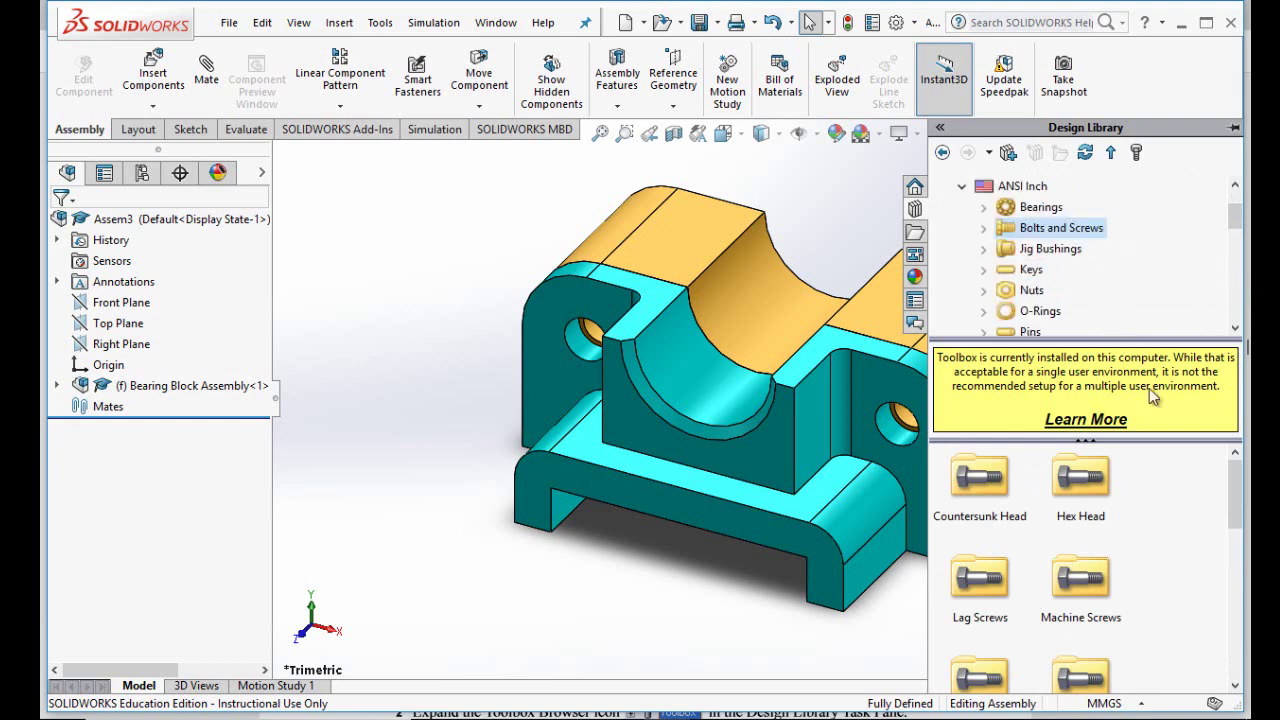
{"action": "left_click_drag", "start_coordinate": [1240, 510], "coordinate": [1242, 548]}
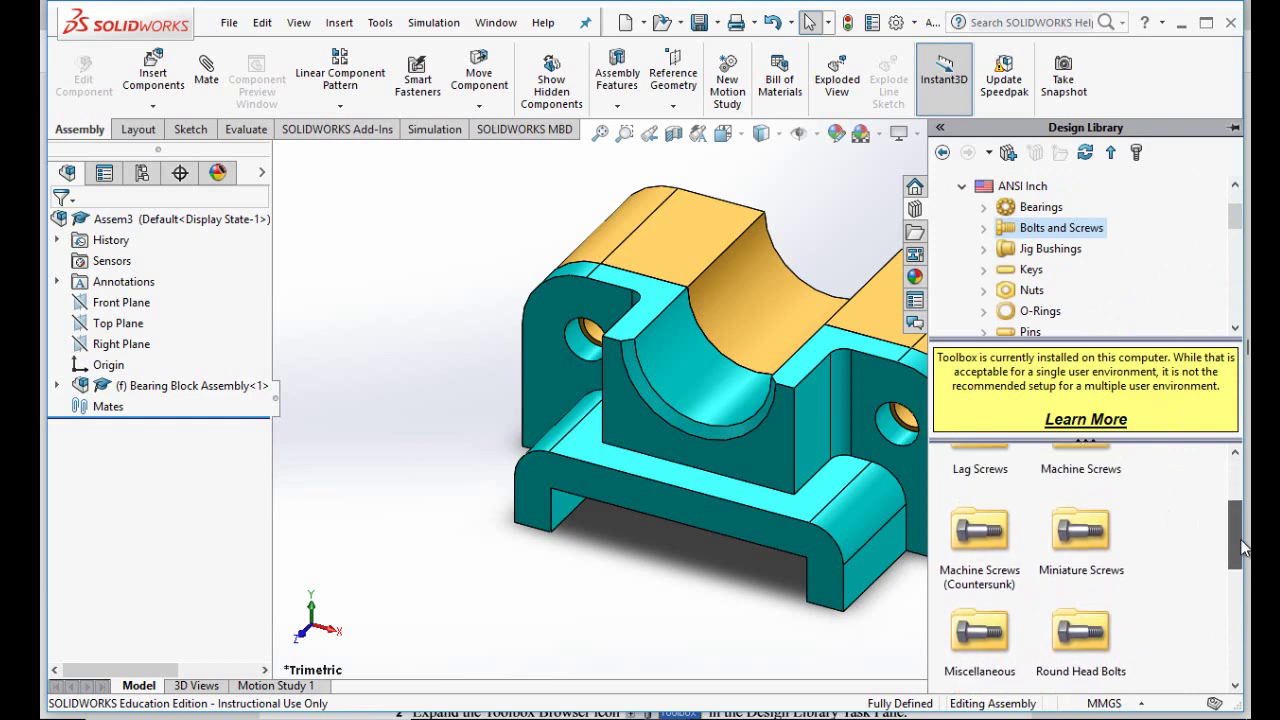
{"action": "scroll", "coordinate": [1070, 263], "scroll_direction": "down", "scroll_amount": 2}
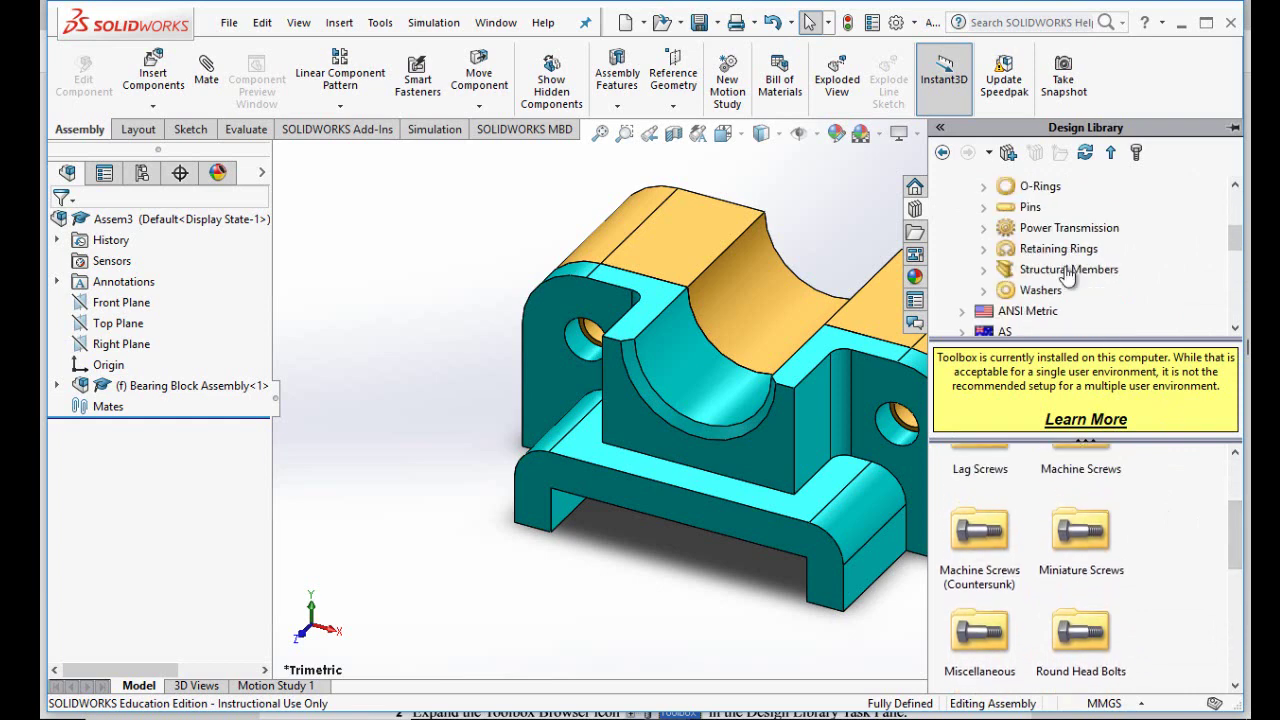
{"action": "left_click", "coordinate": [1041, 290]}
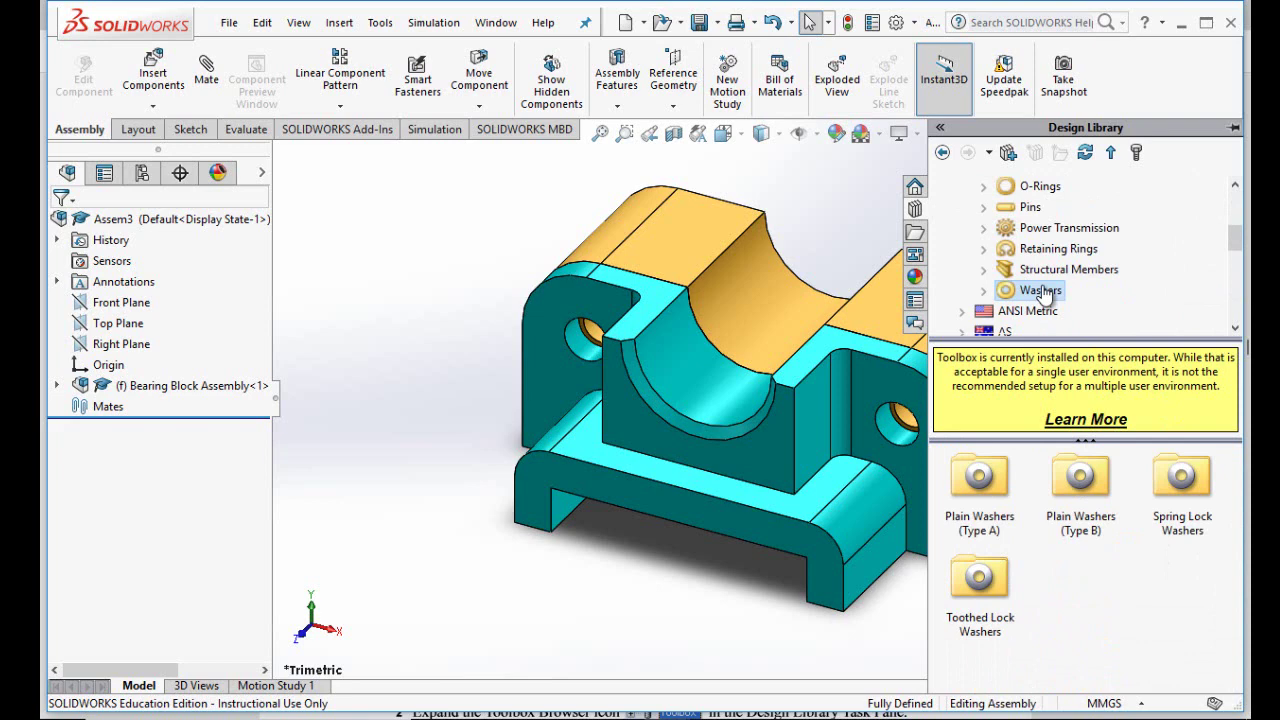
{"action": "double_click", "coordinate": [993, 495]}
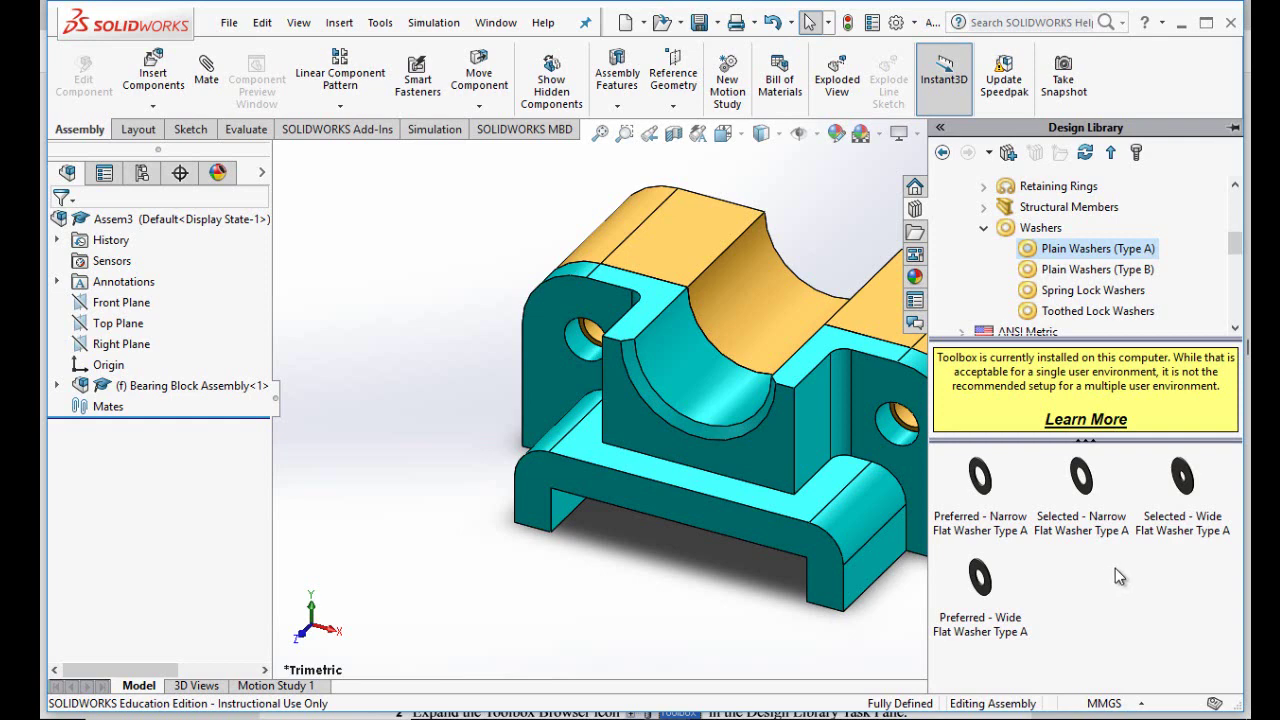
{"action": "left_click", "coordinate": [987, 488]}
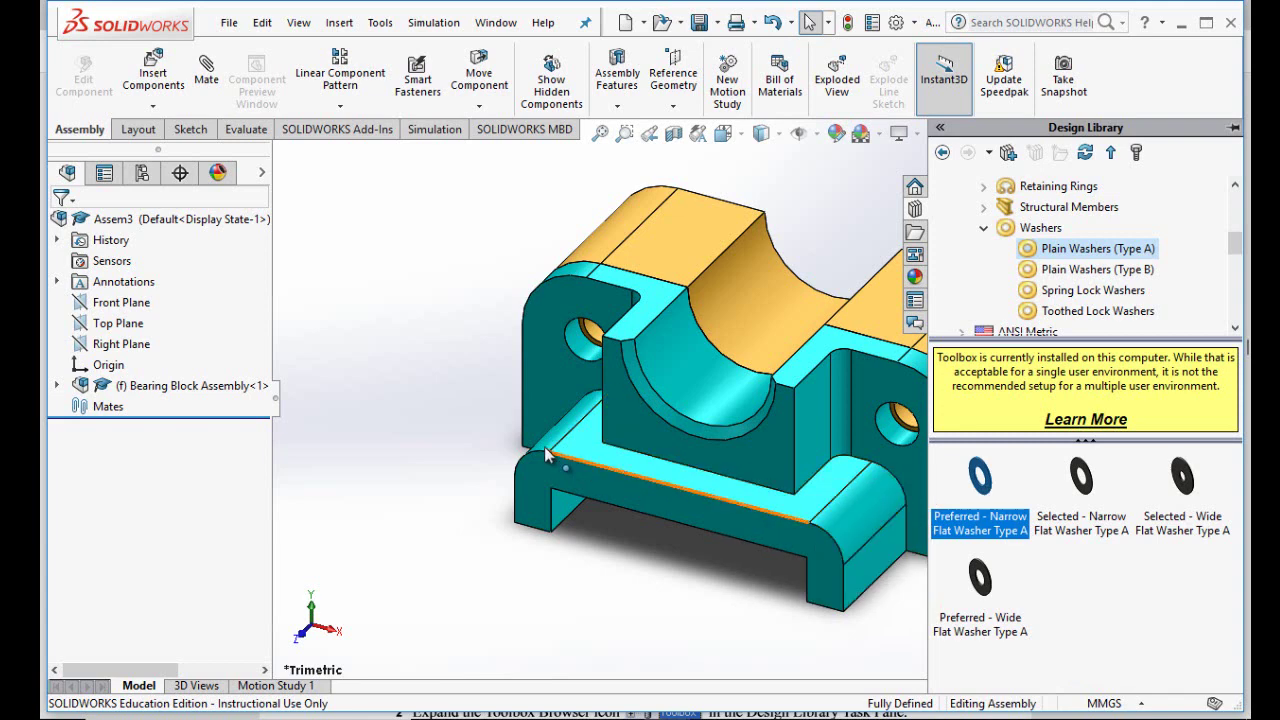
Insert a Preferred - Narrow Flat Washer Type A into Assem3 at size 3/8.
{"action": "left_click_drag", "start_coordinate": [983, 481], "coordinate": [378, 372]}
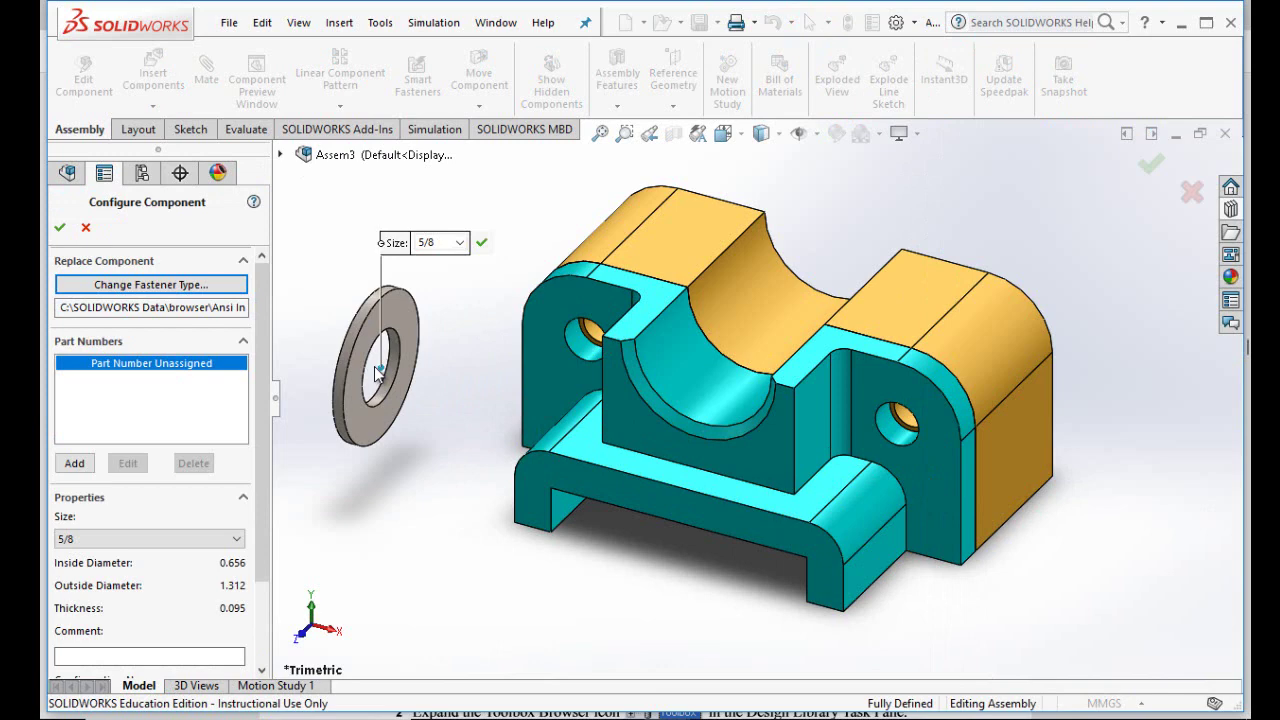
{"action": "left_click", "coordinate": [237, 539]}
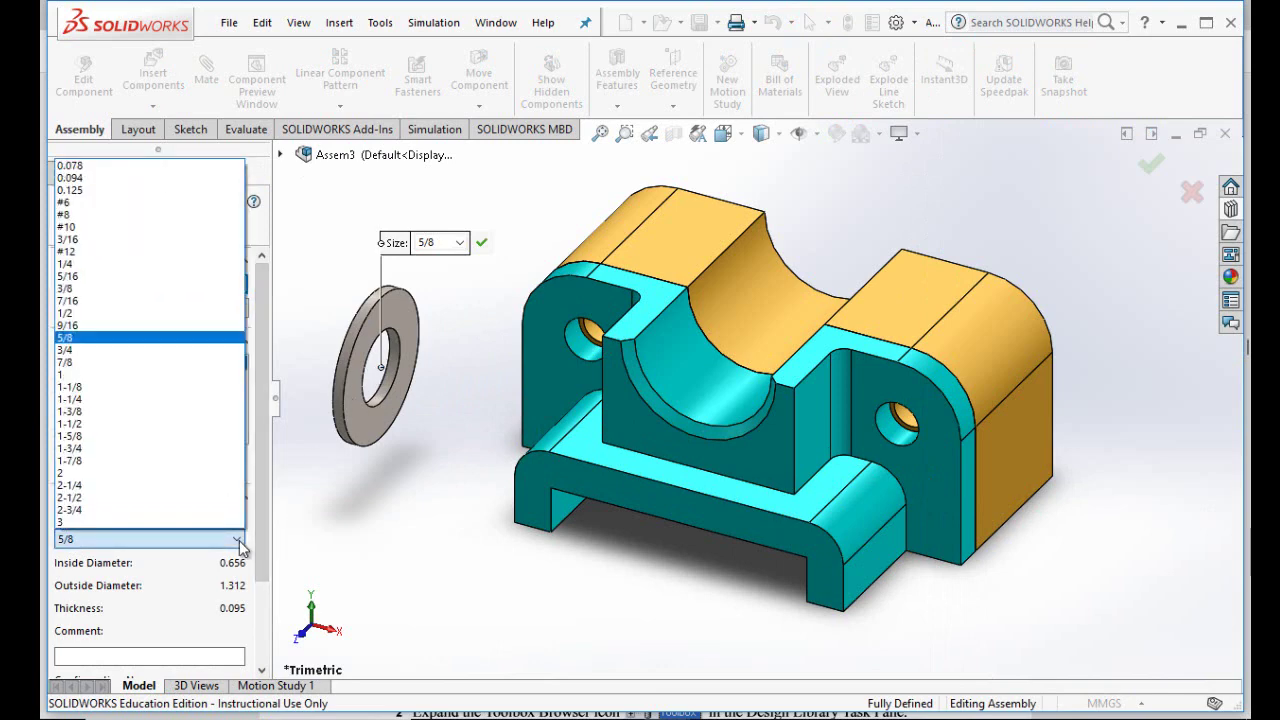
{"action": "left_click", "coordinate": [134, 288]}
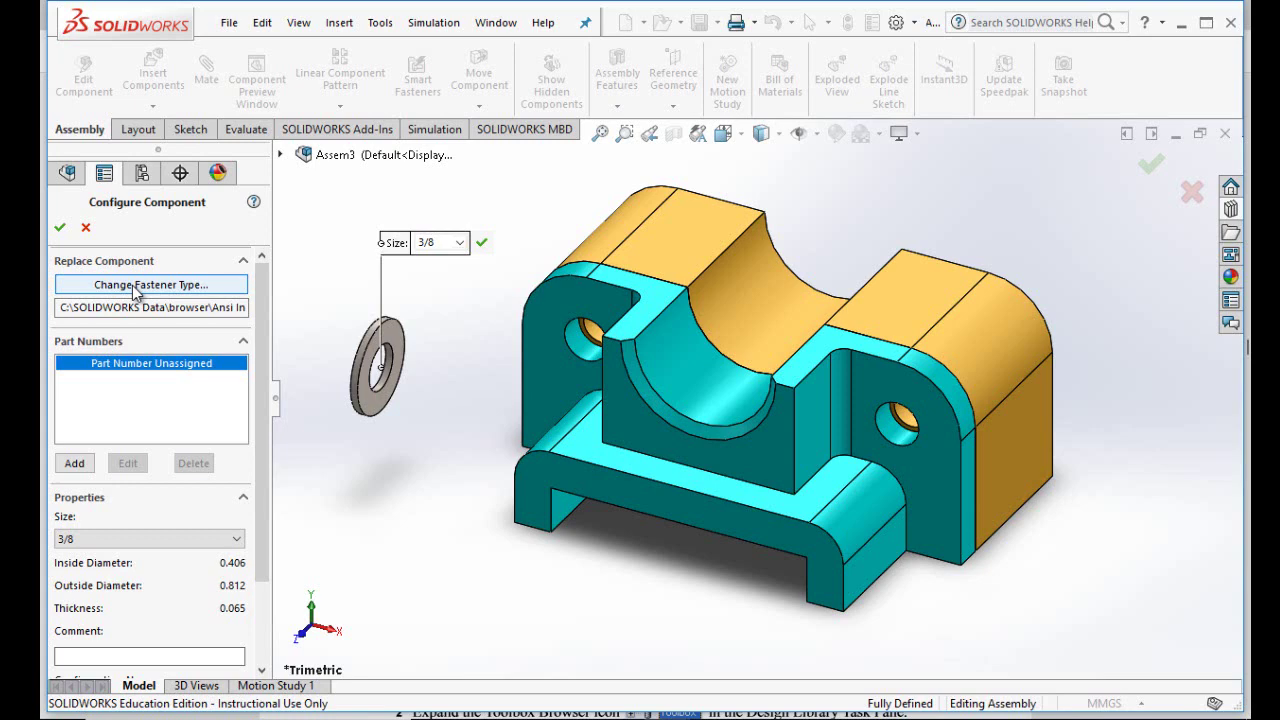
{"action": "left_click", "coordinate": [62, 230]}
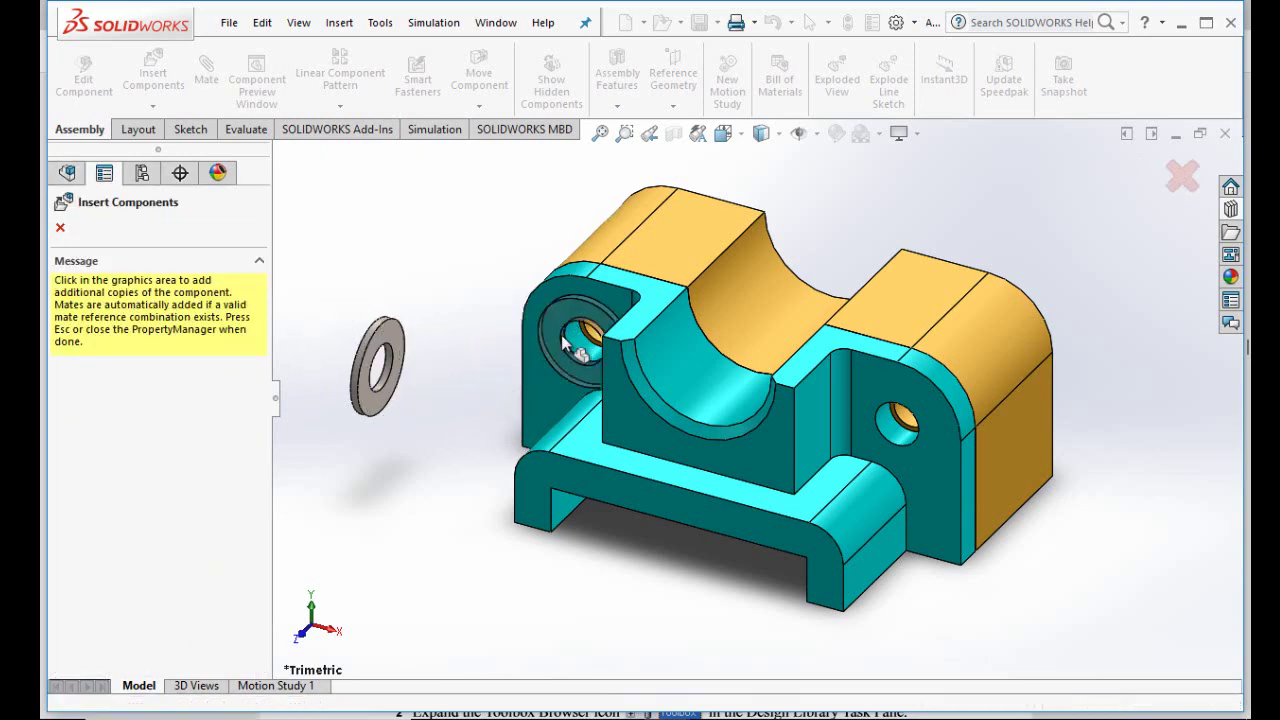
Seat a 3/8 washer on the block's left and right bolt holes.
{"action": "left_click", "coordinate": [561, 335]}
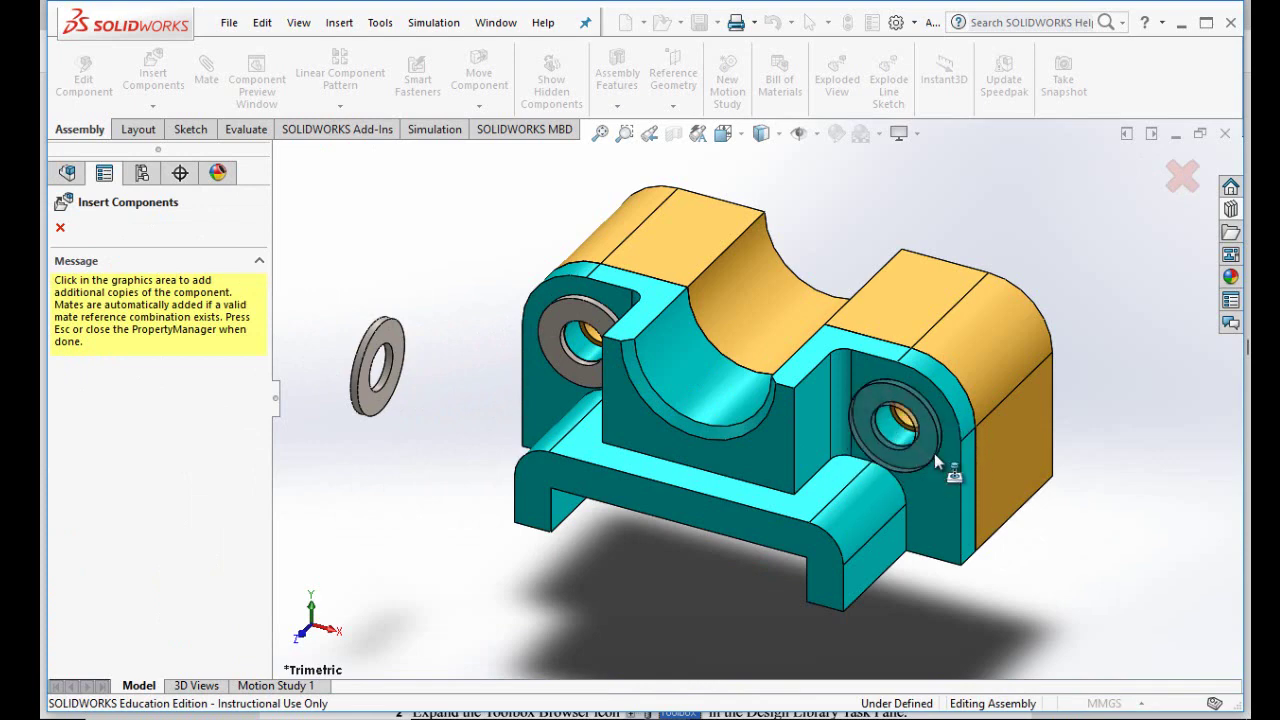
{"action": "left_click", "coordinate": [934, 453]}
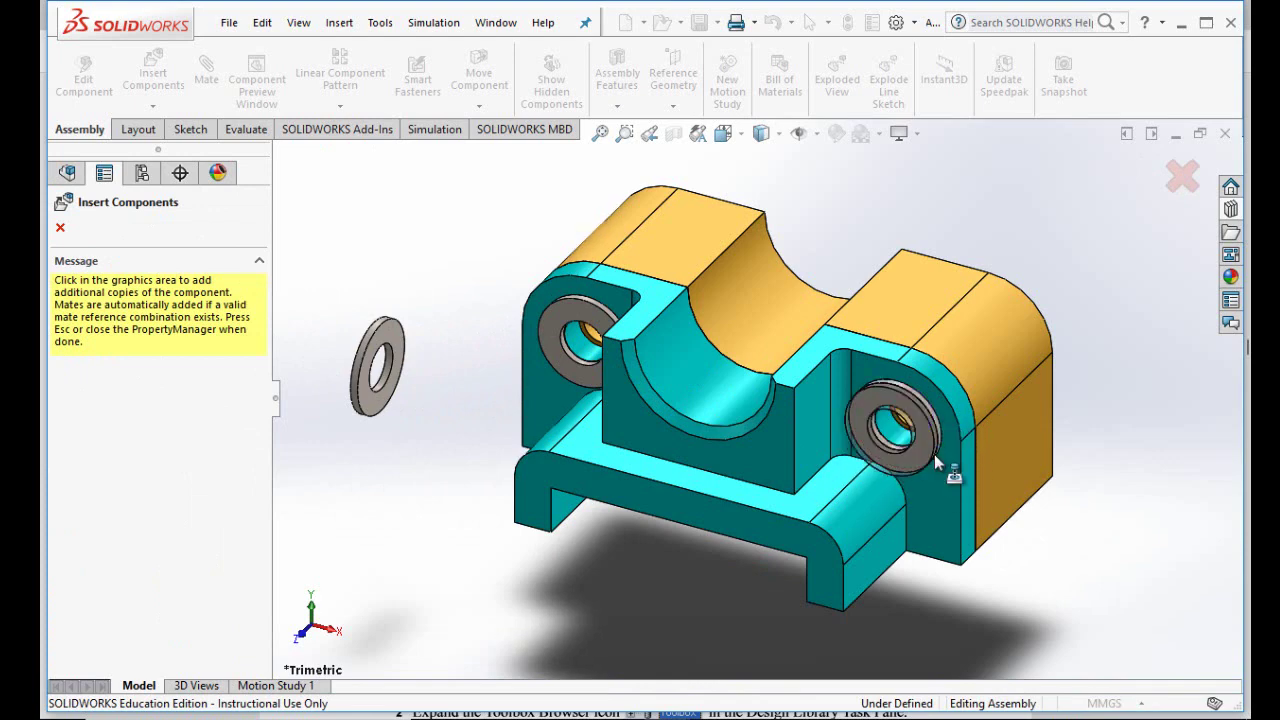
{"action": "left_click", "coordinate": [60, 227]}
Delete the extra floating washer from the assembly.
{"action": "right_click", "coordinate": [370, 397]}
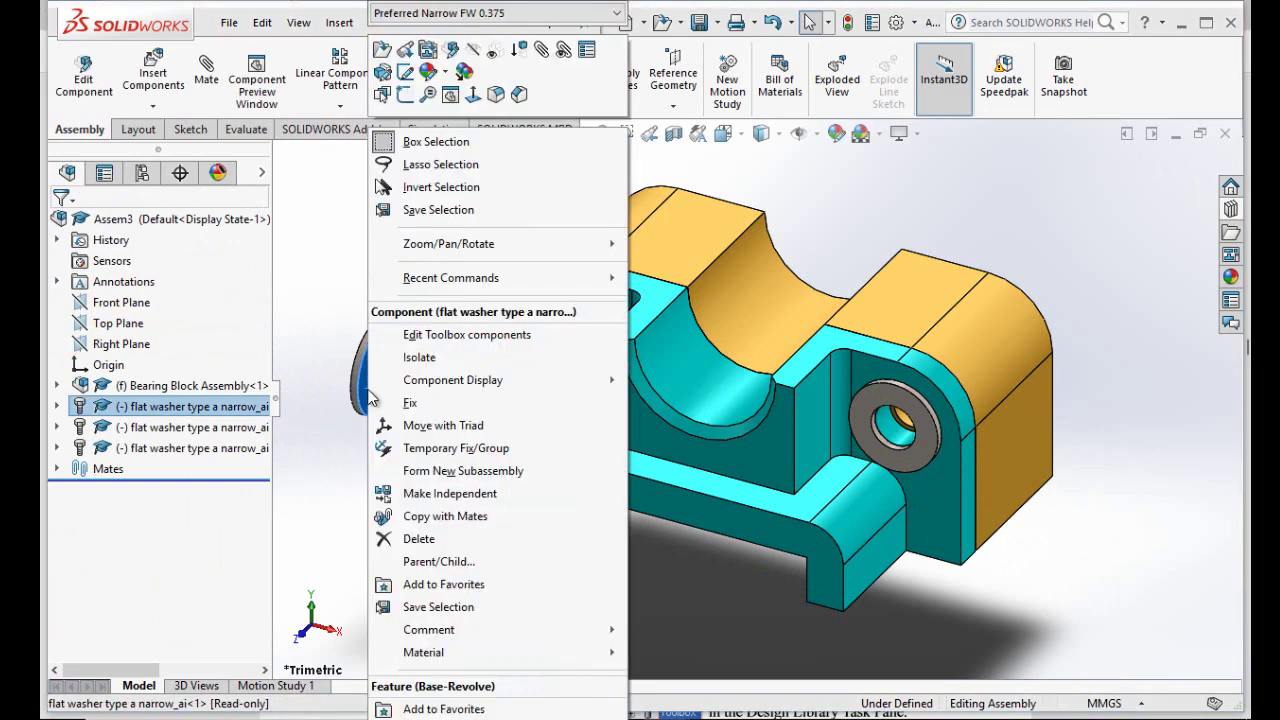
{"action": "left_click", "coordinate": [432, 537]}
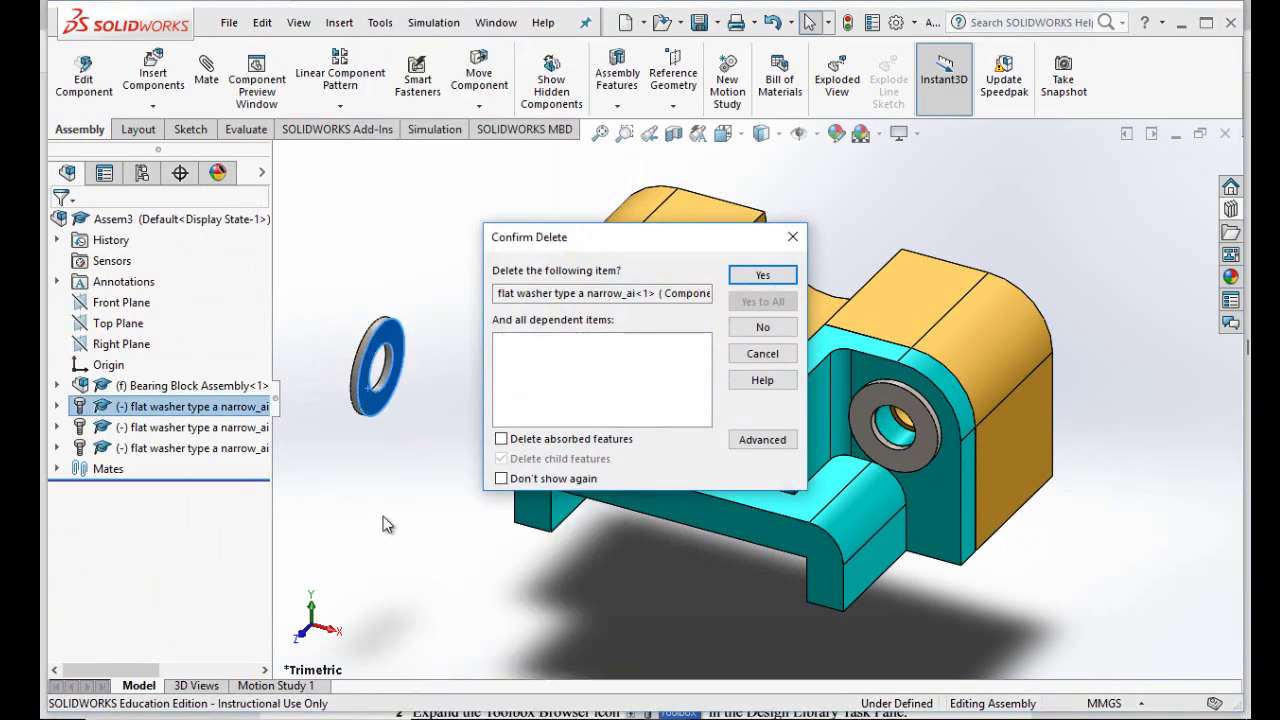
{"action": "left_click", "coordinate": [758, 275]}
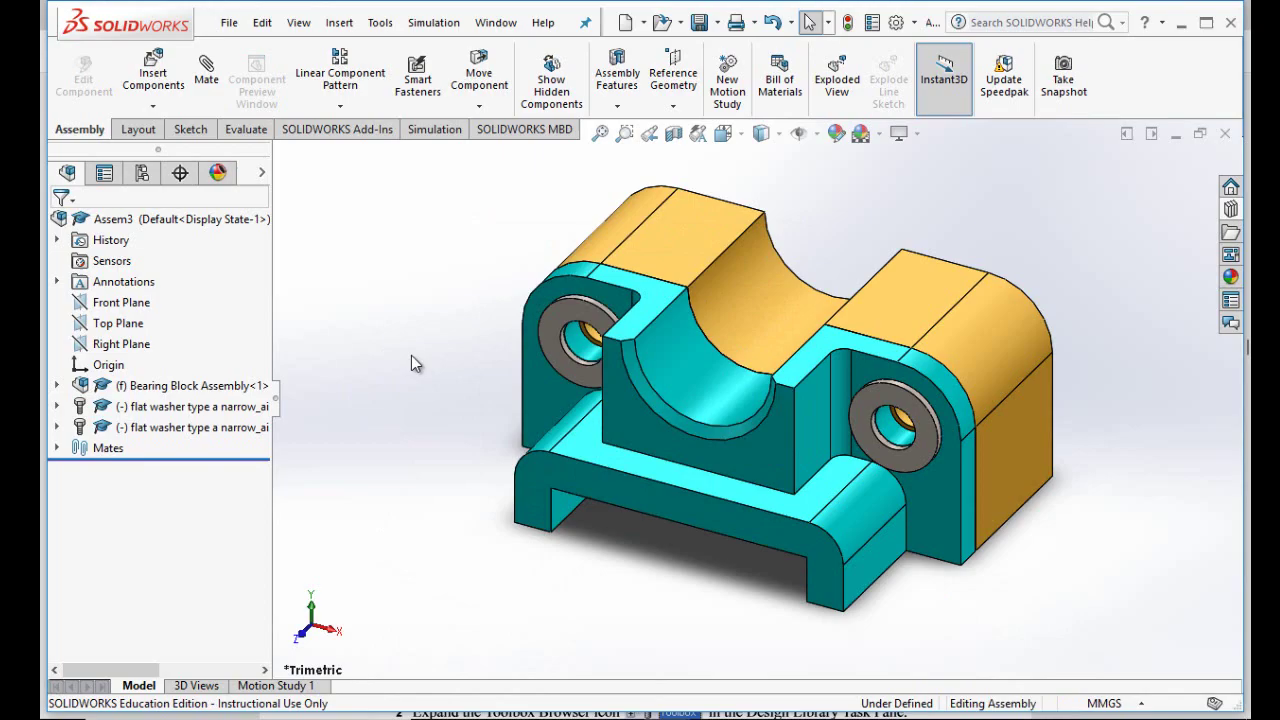
{"action": "left_click", "coordinate": [484, 716]}
Scroll the student guide to the Placing Screws section calling for 3/8-24 Hex Screws.
{"action": "scroll", "coordinate": [590, 430], "scroll_direction": "down", "scroll_amount": 12}
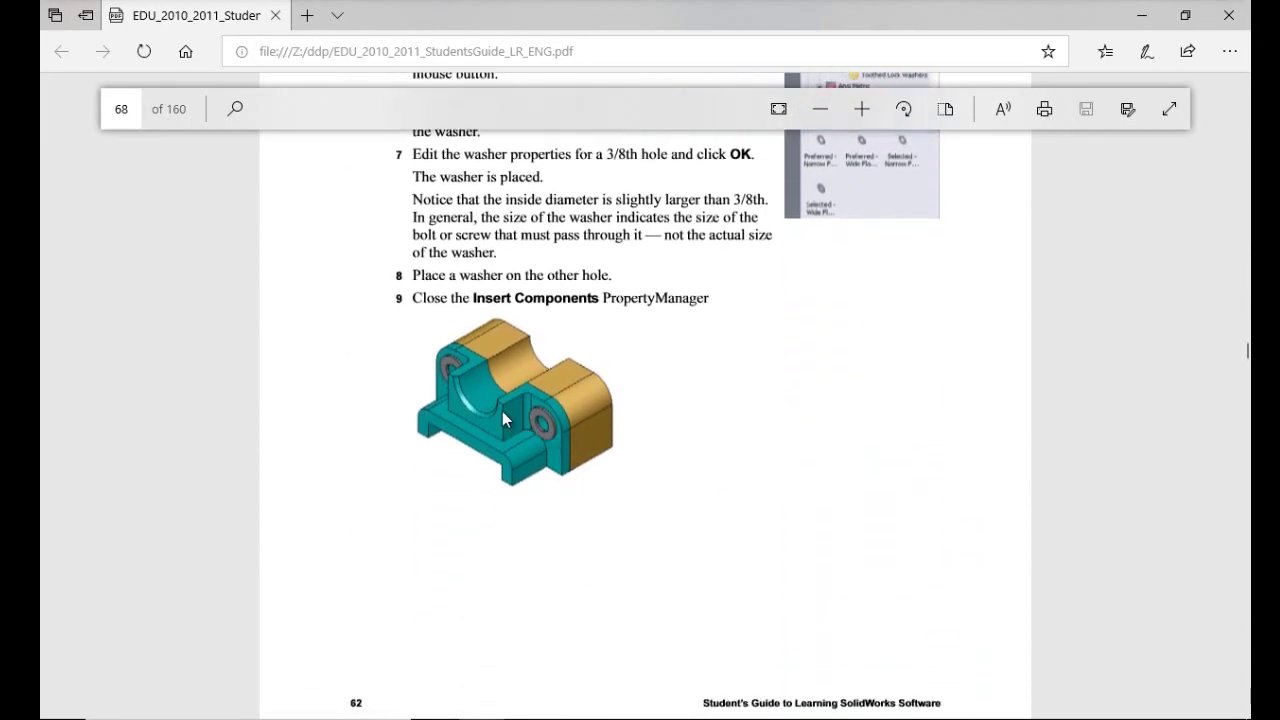
{"action": "scroll", "coordinate": [505, 415], "scroll_direction": "down", "scroll_amount": 3}
{"action": "scroll", "coordinate": [554, 326], "scroll_direction": "down", "scroll_amount": 7}
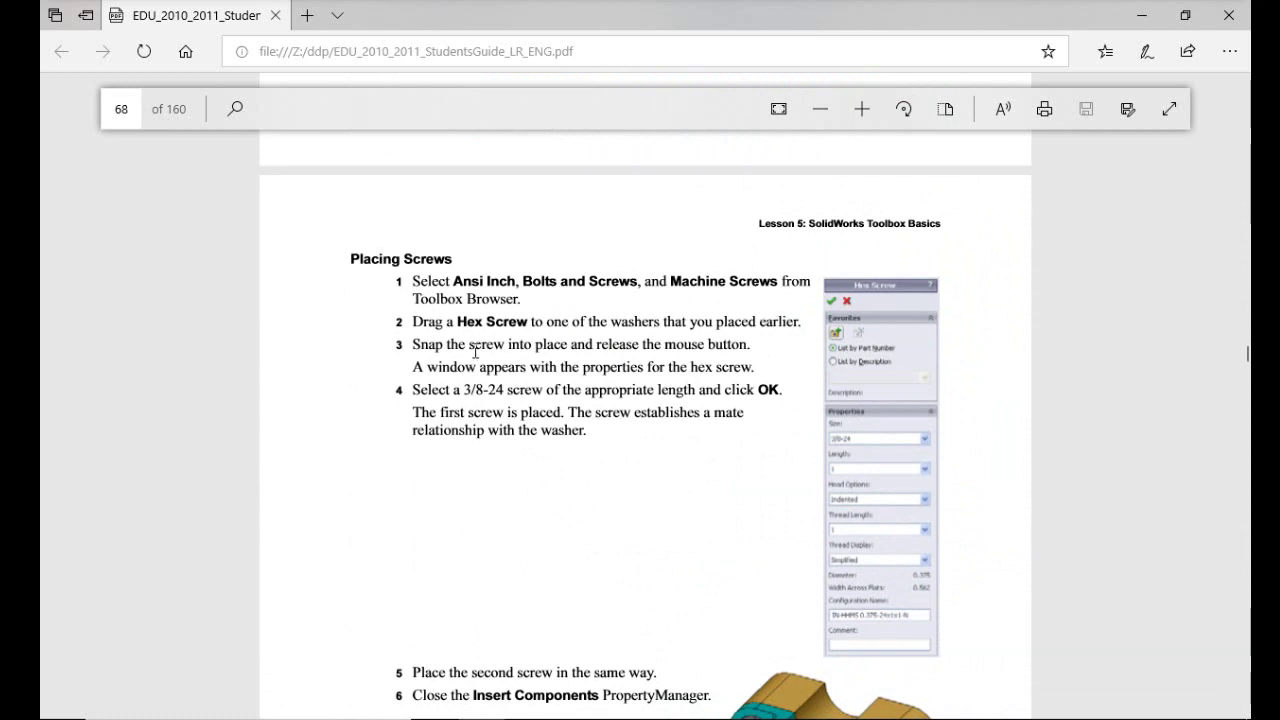
{"action": "scroll", "coordinate": [478, 365], "scroll_direction": "down", "scroll_amount": 2}
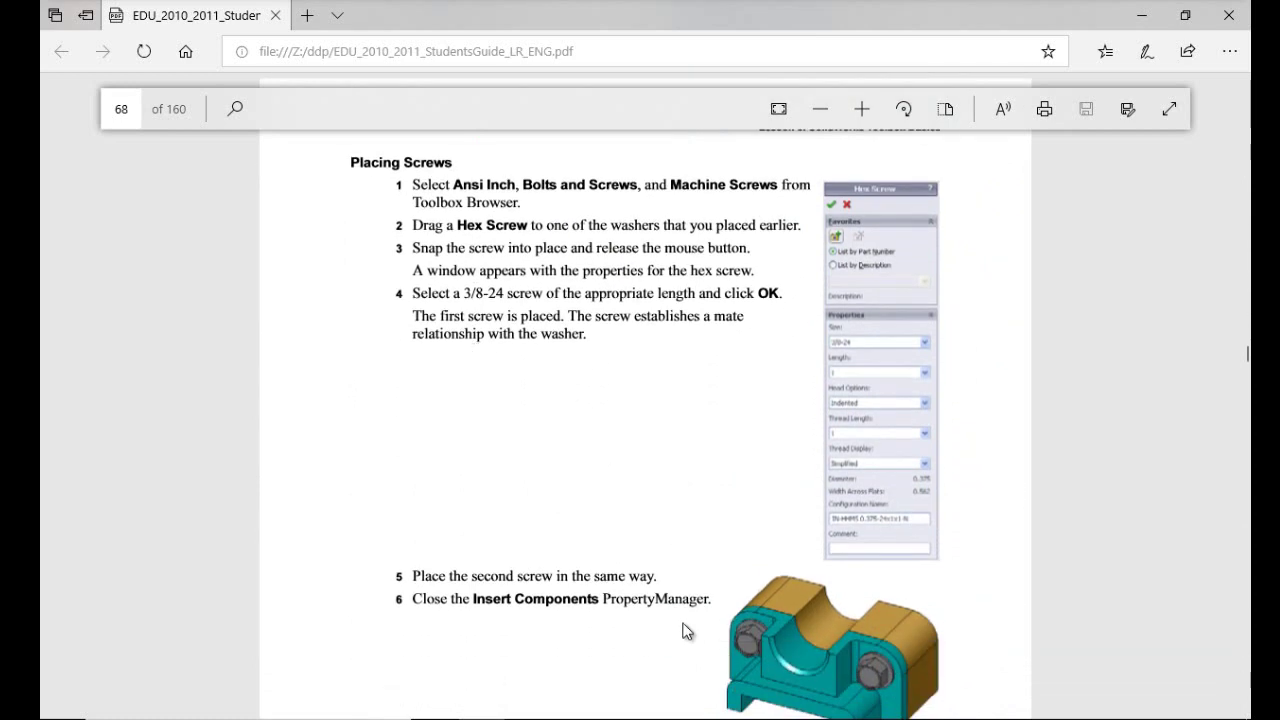
Back in Assem3, open Toolbox Bolts and Screws > Machine Screws and drag a Hex Screw into the assembly.
{"action": "mouse_move", "coordinate": [680, 719]}
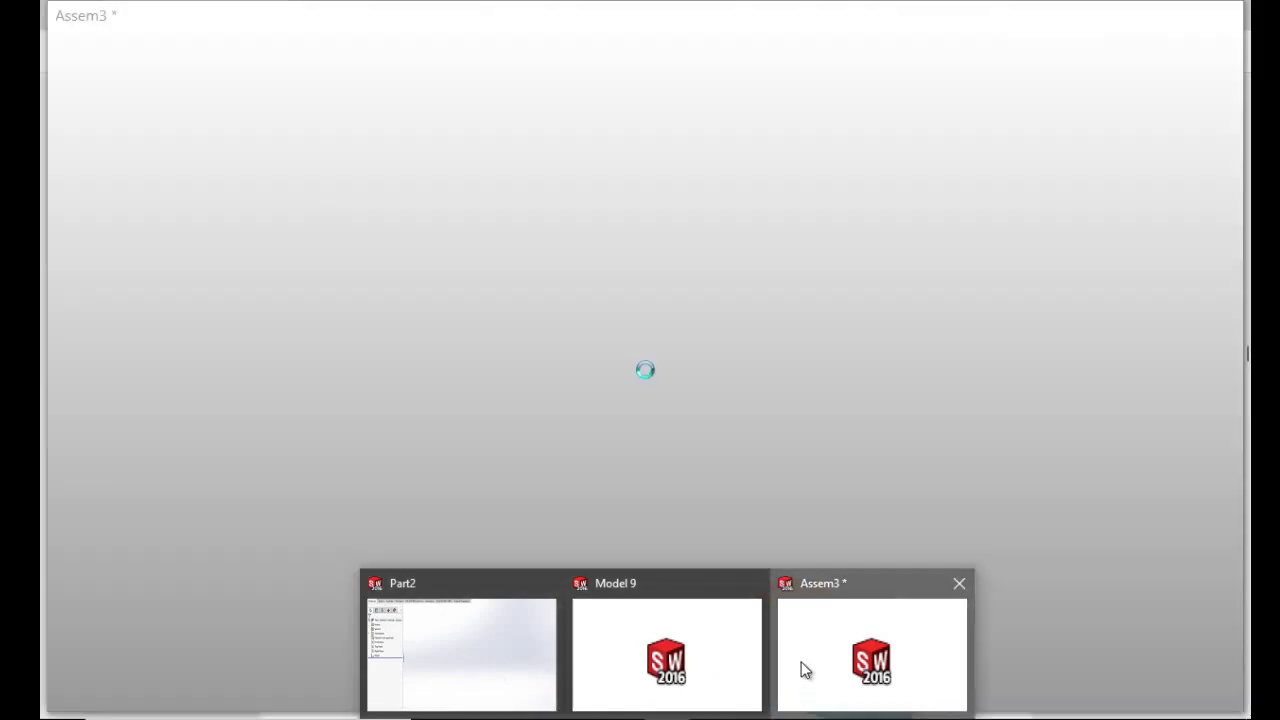
{"action": "left_click", "coordinate": [800, 669]}
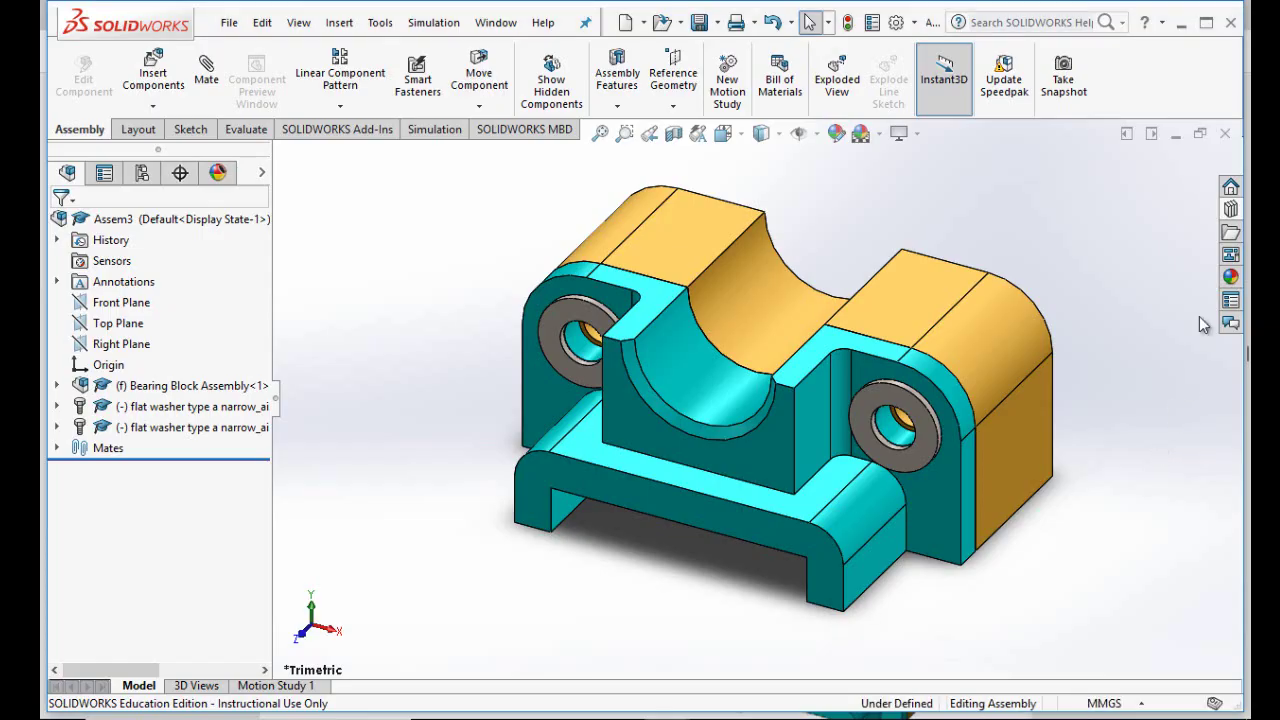
{"action": "left_click", "coordinate": [1233, 210]}
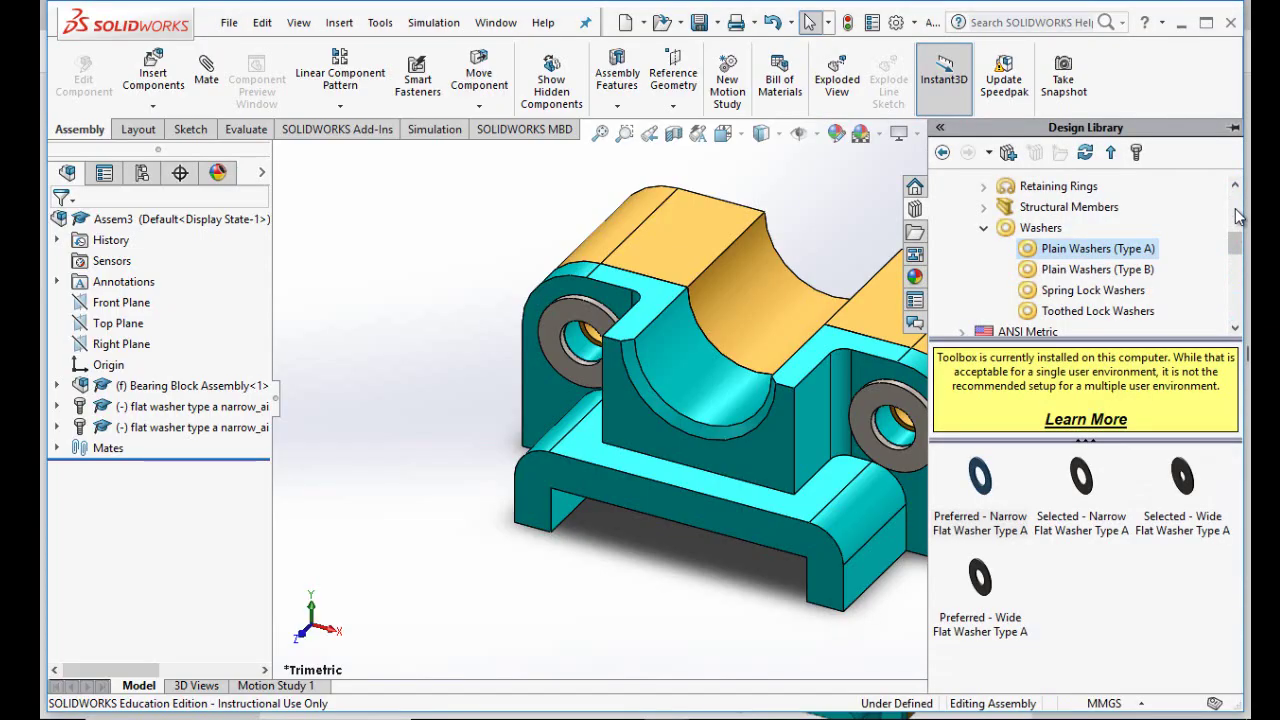
{"action": "left_click_drag", "start_coordinate": [1240, 247], "coordinate": [1236, 211]}
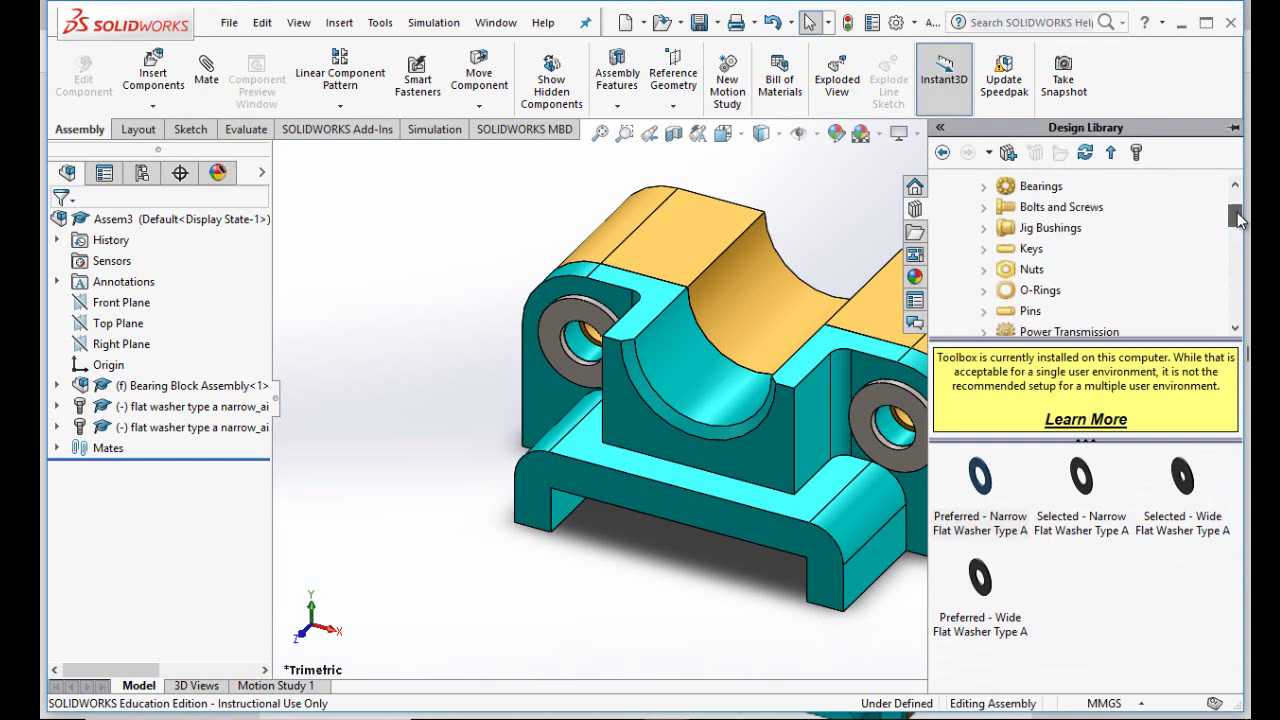
{"action": "left_click", "coordinate": [1087, 208]}
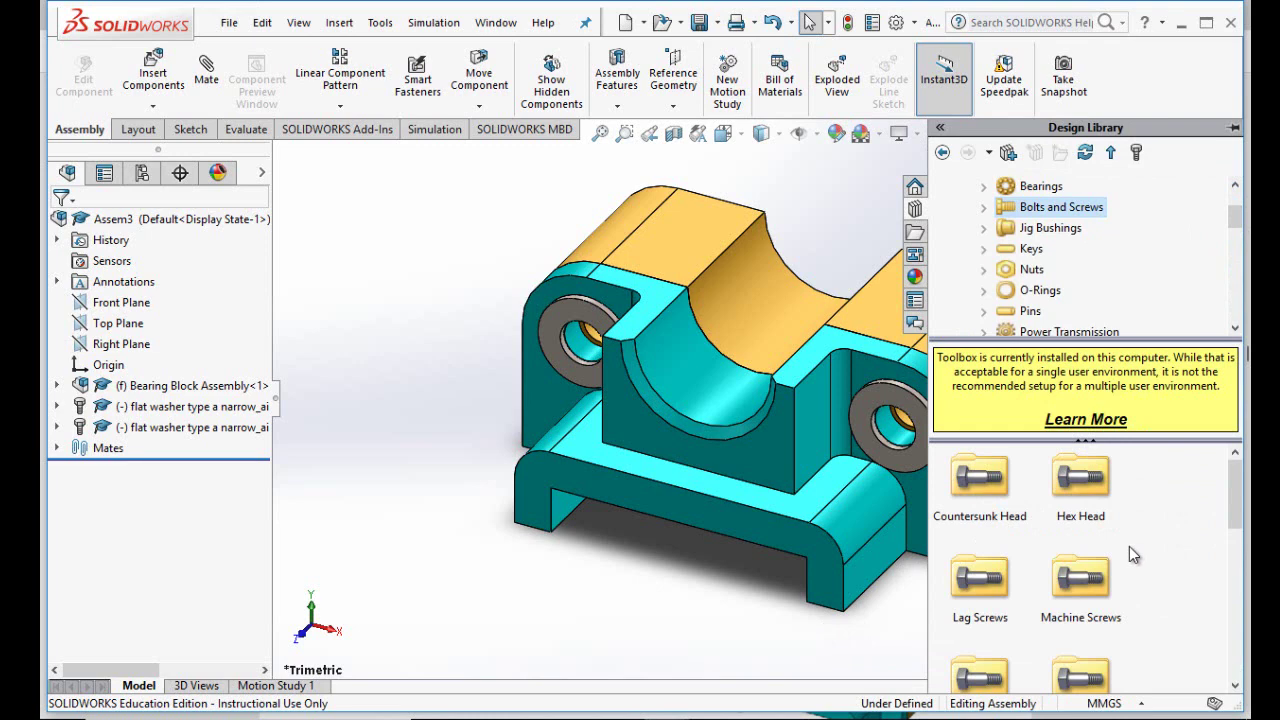
{"action": "double_click", "coordinate": [1080, 580]}
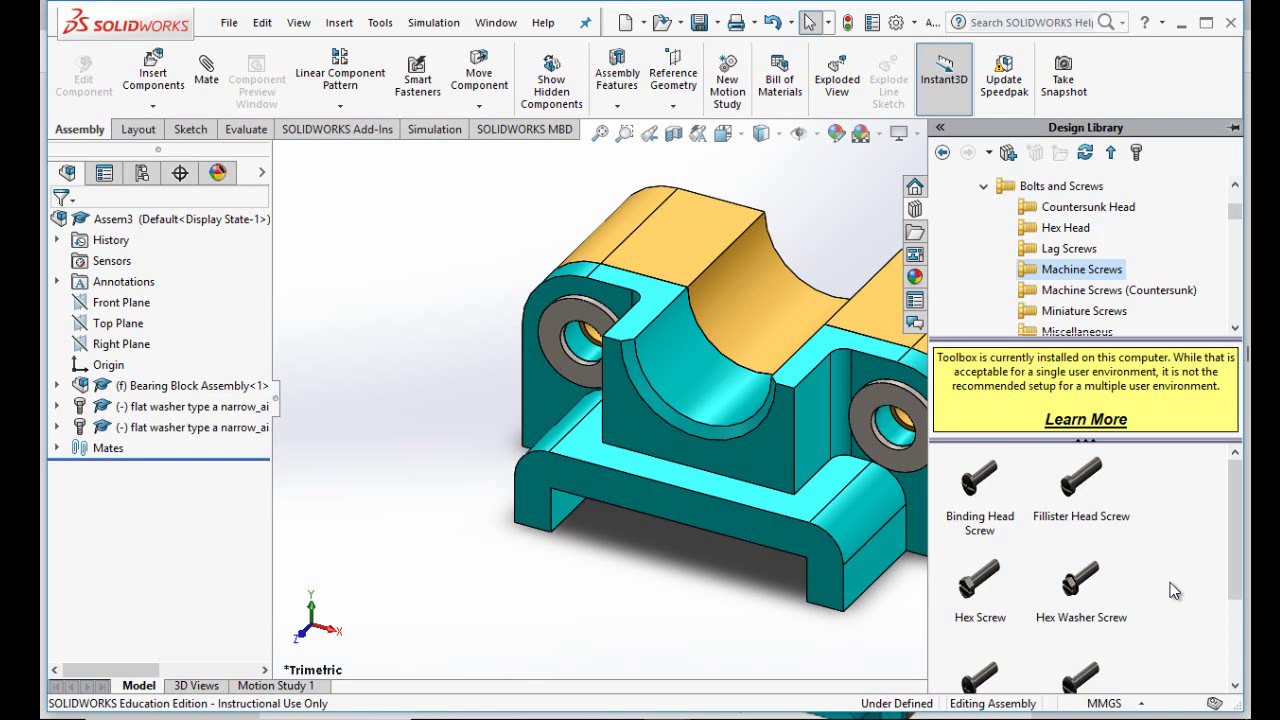
{"action": "scroll", "coordinate": [1171, 586], "scroll_direction": "down", "scroll_amount": 3}
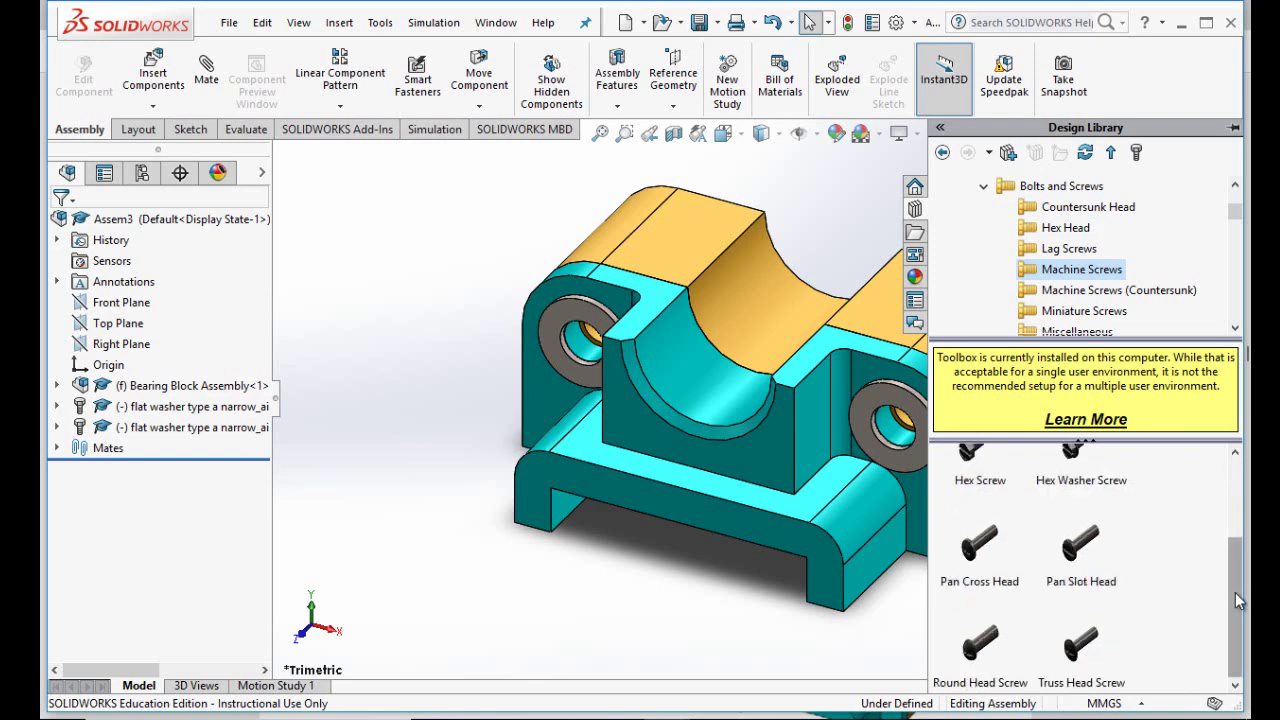
{"action": "left_click_drag", "start_coordinate": [1237, 600], "coordinate": [1245, 475]}
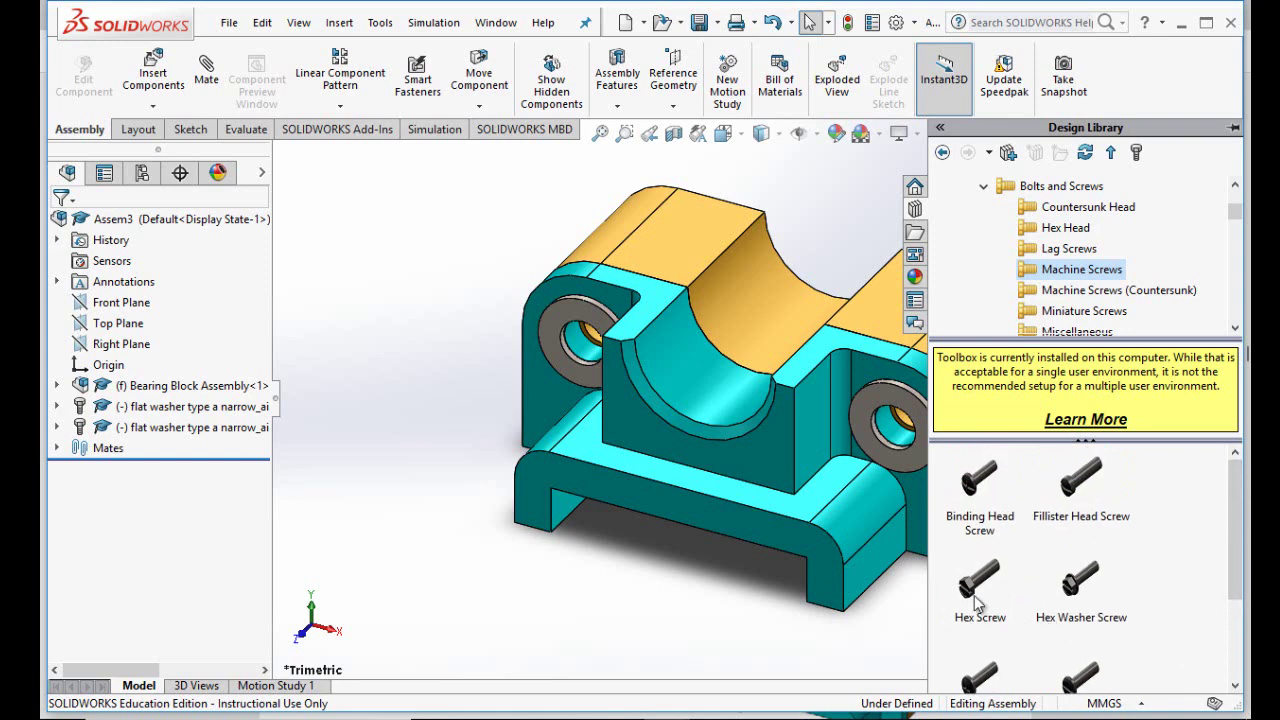
{"action": "mouse_move", "coordinate": [974, 594]}
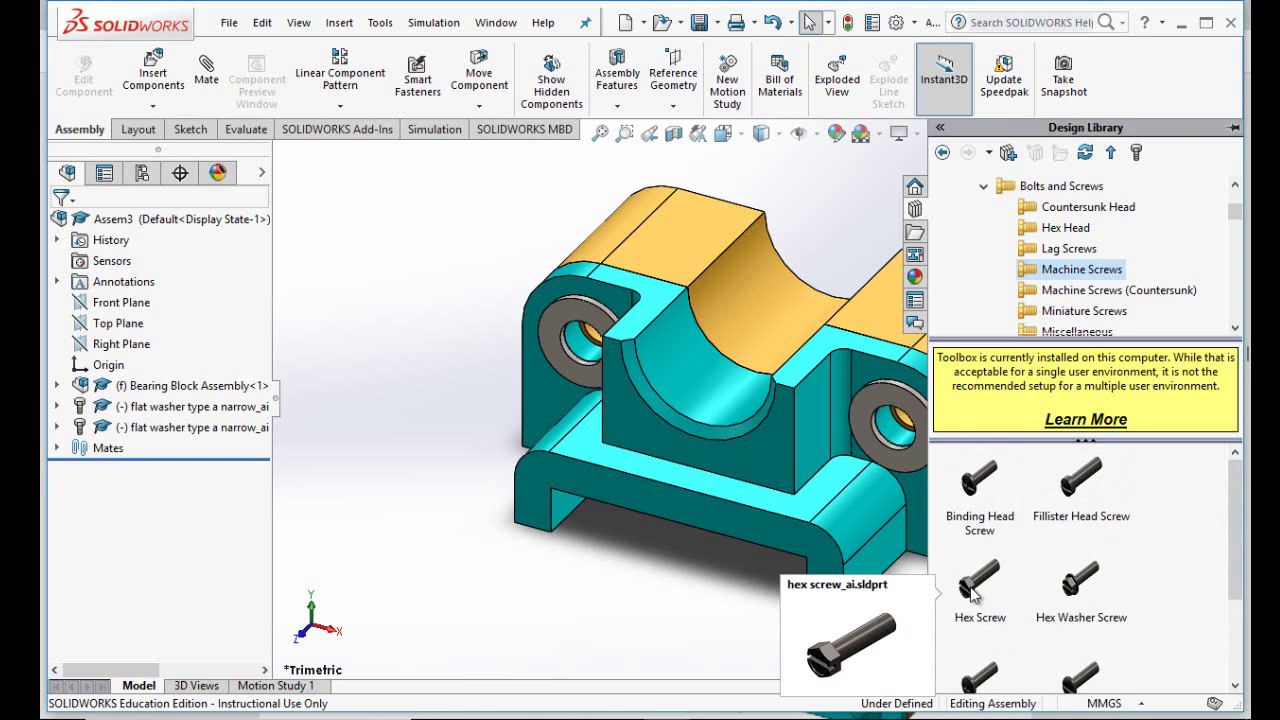
{"action": "left_click_drag", "start_coordinate": [974, 594], "coordinate": [378, 368]}
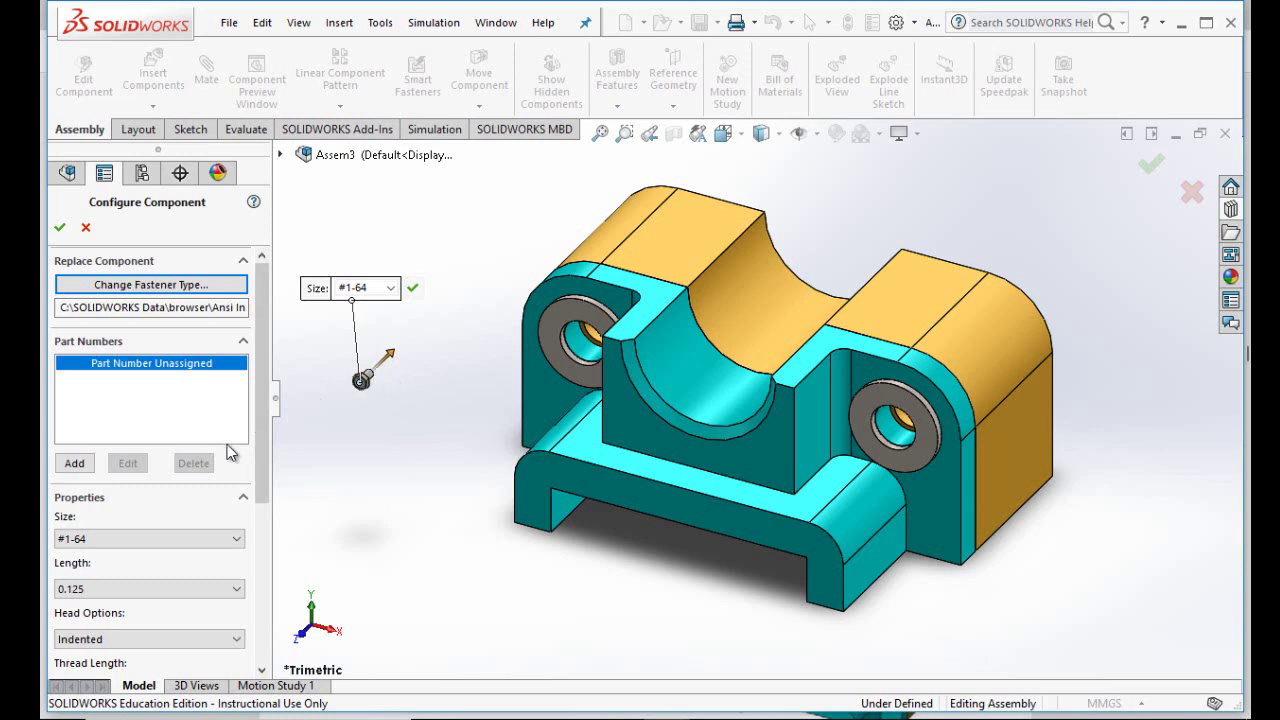
Configure the hex screw with size 3/8-24 and length 1, then accept it for insertion.
{"action": "left_click", "coordinate": [238, 539]}
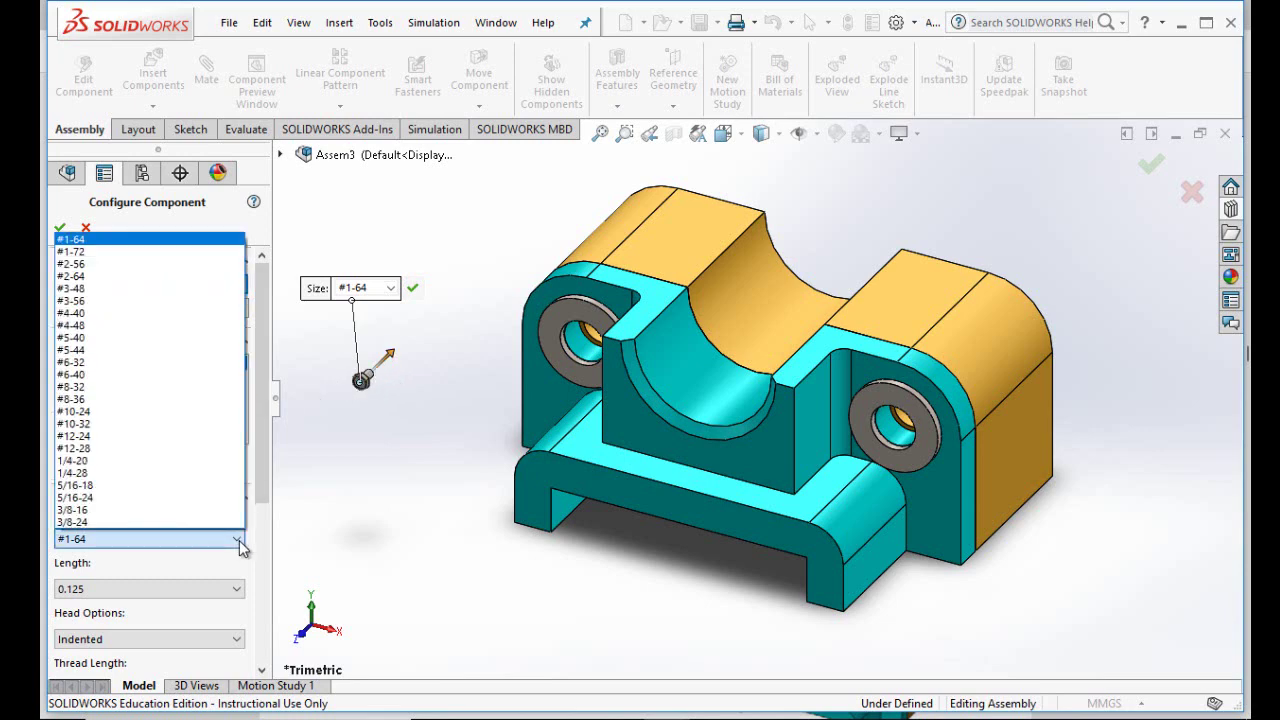
{"action": "left_click", "coordinate": [202, 520]}
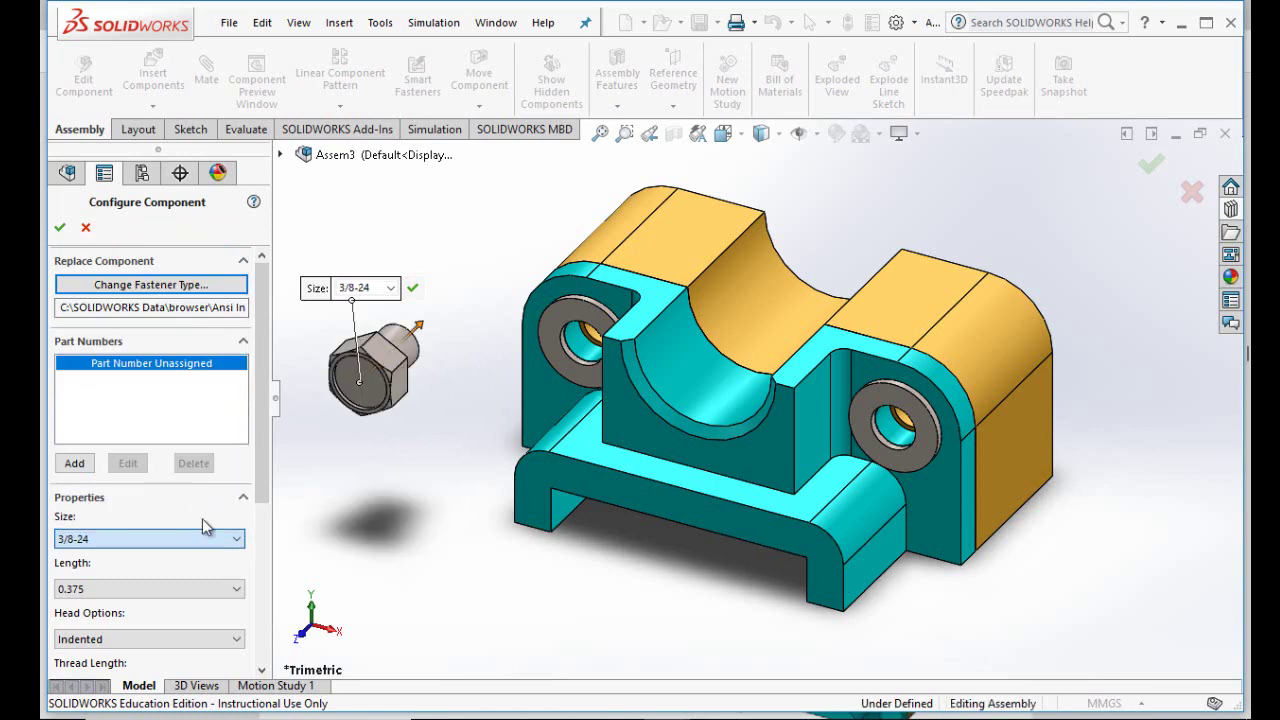
{"action": "left_click", "coordinate": [238, 589]}
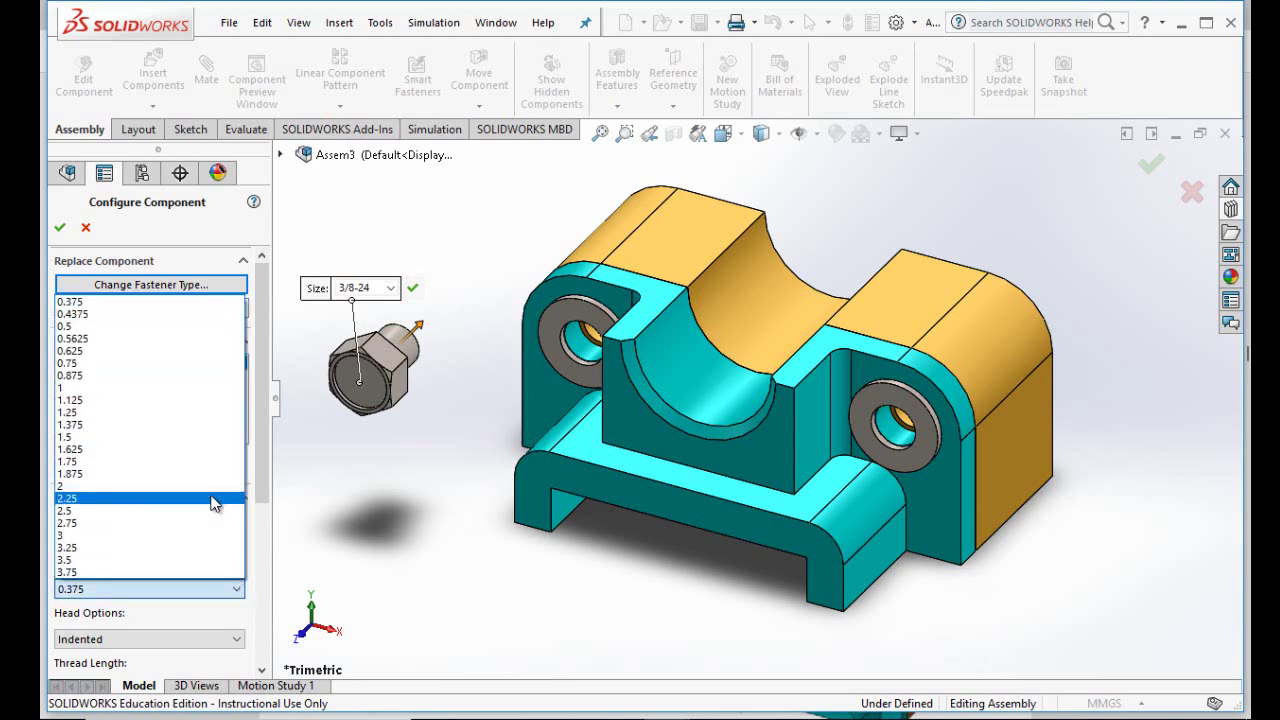
{"action": "left_click", "coordinate": [179, 326]}
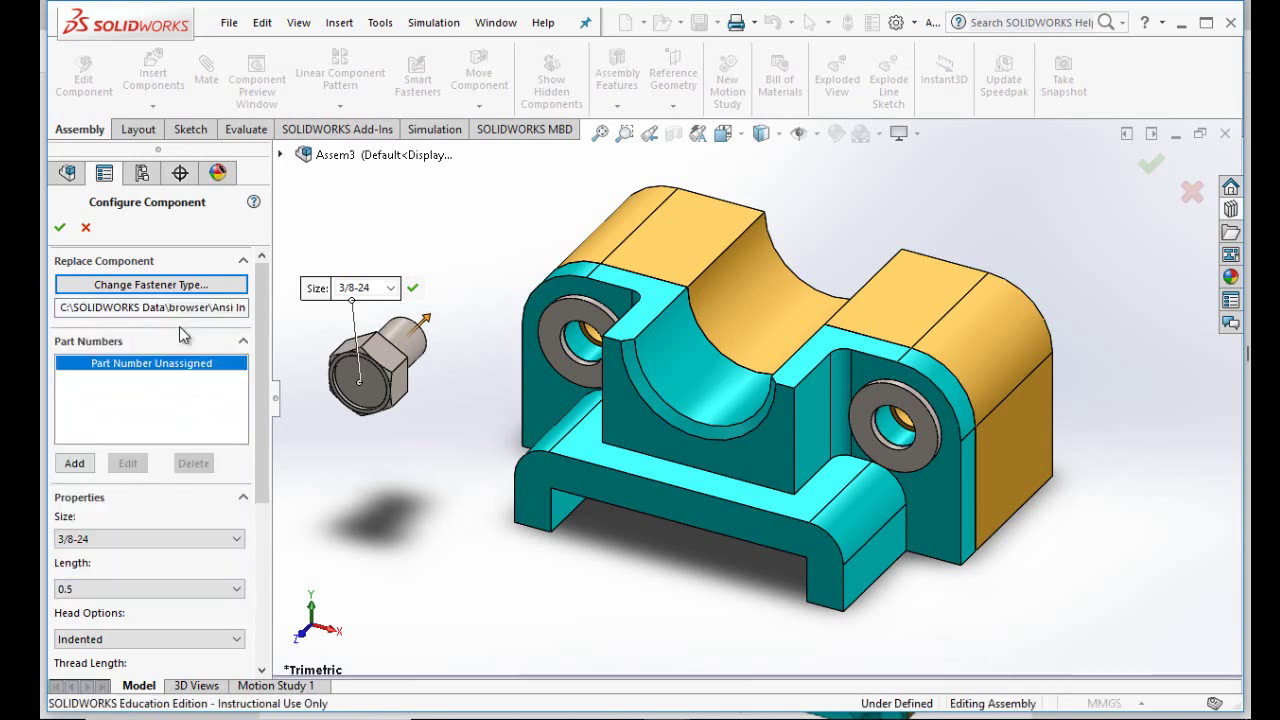
{"action": "left_click", "coordinate": [237, 540]}
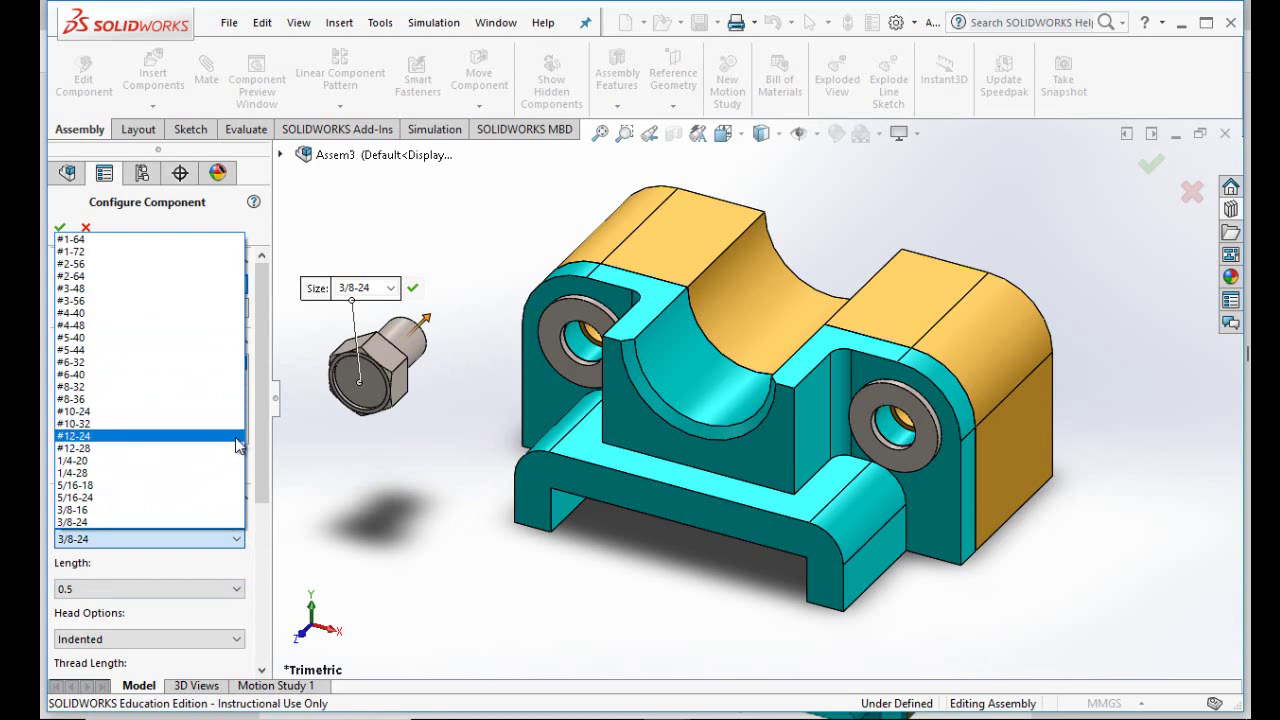
{"action": "left_click", "coordinate": [240, 588]}
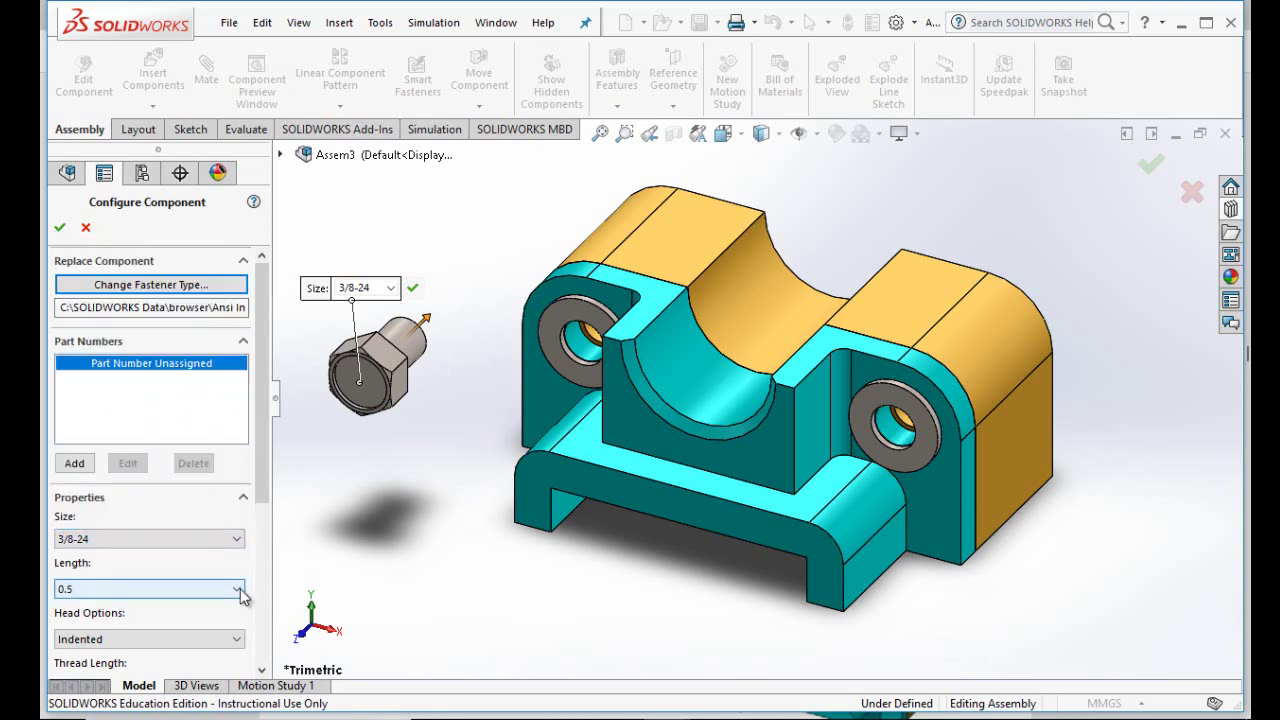
{"action": "left_click", "coordinate": [238, 588]}
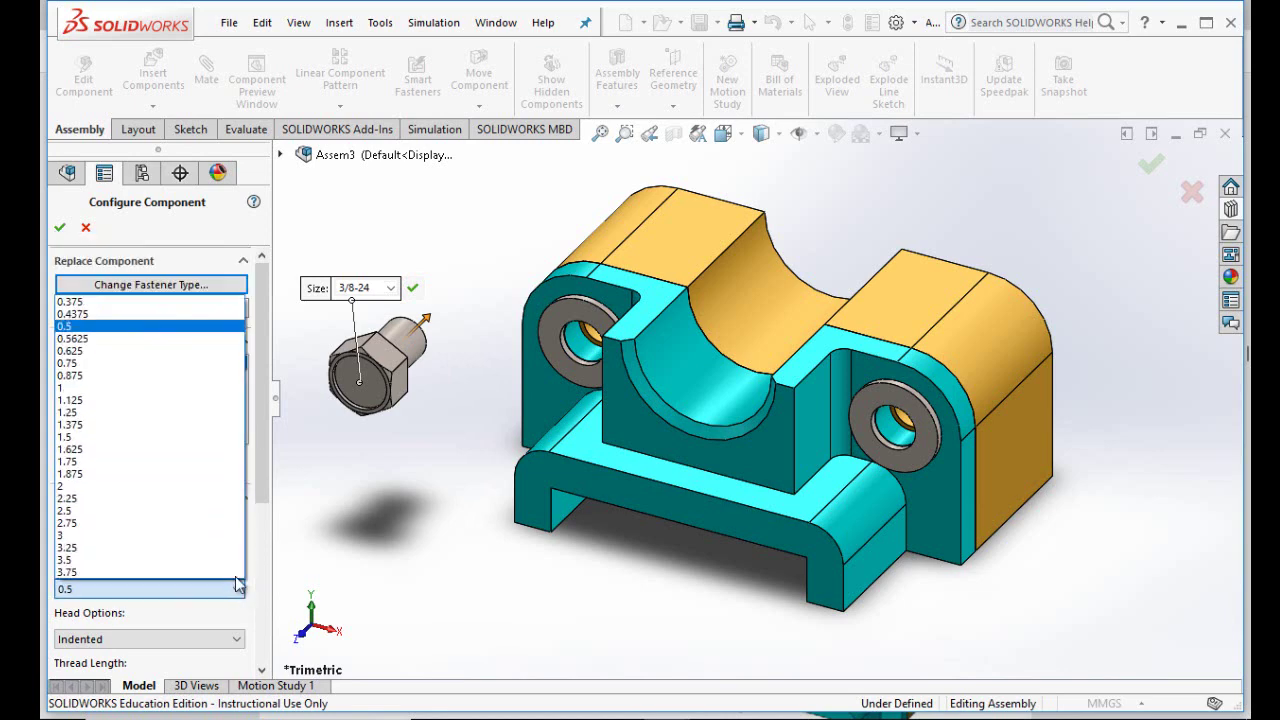
{"action": "left_click", "coordinate": [190, 387]}
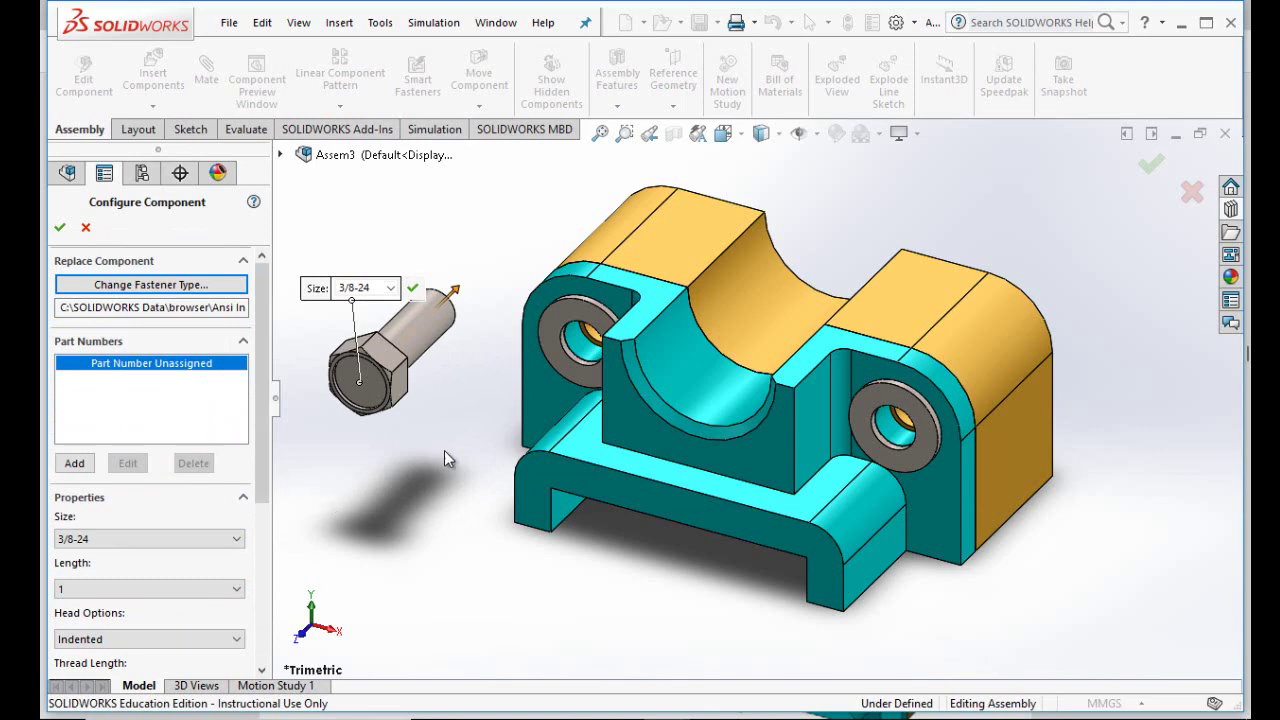
{"action": "left_click", "coordinate": [60, 227]}
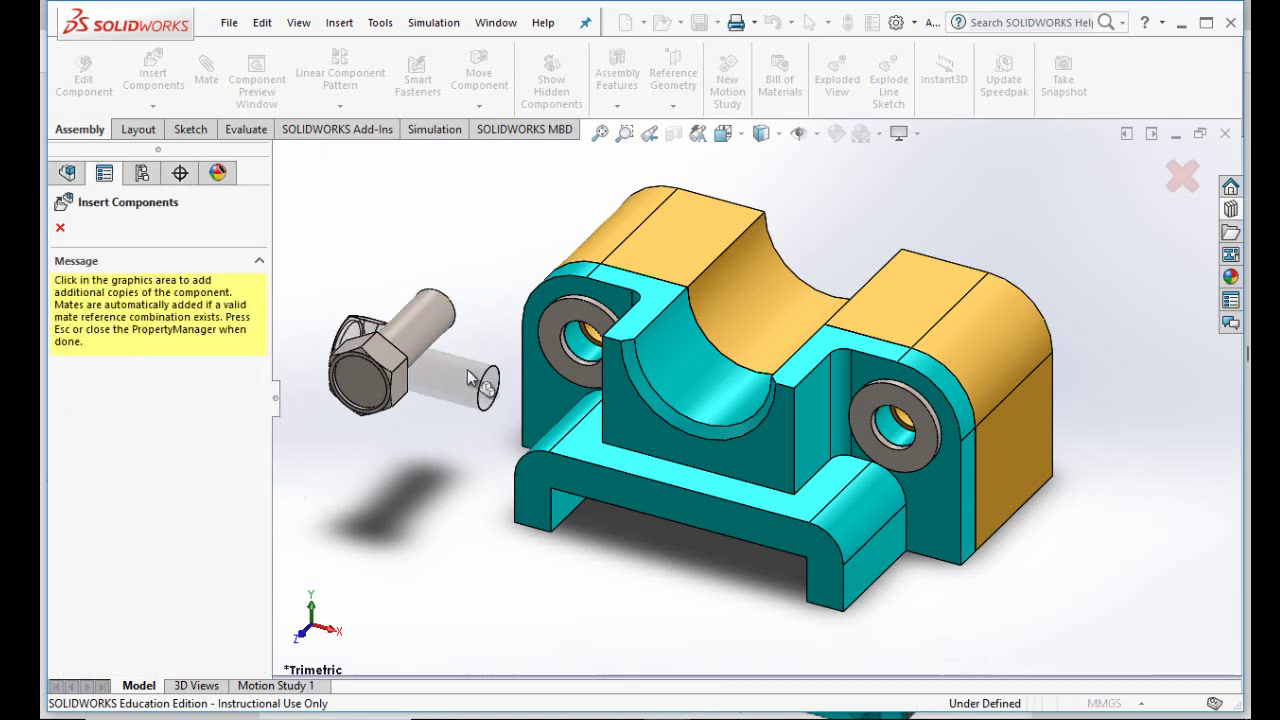
Place hex screws in the left and right washer holes and stop inserting copies.
{"action": "left_click", "coordinate": [547, 340]}
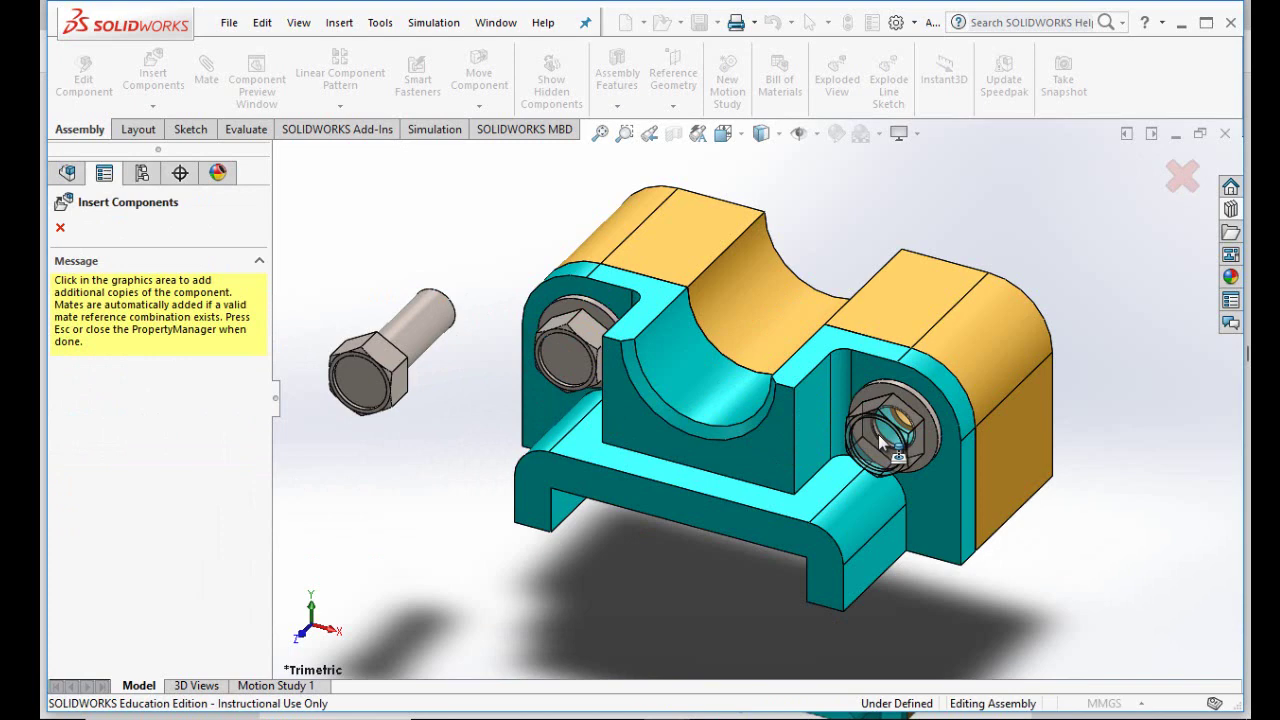
{"action": "left_click", "coordinate": [893, 428]}
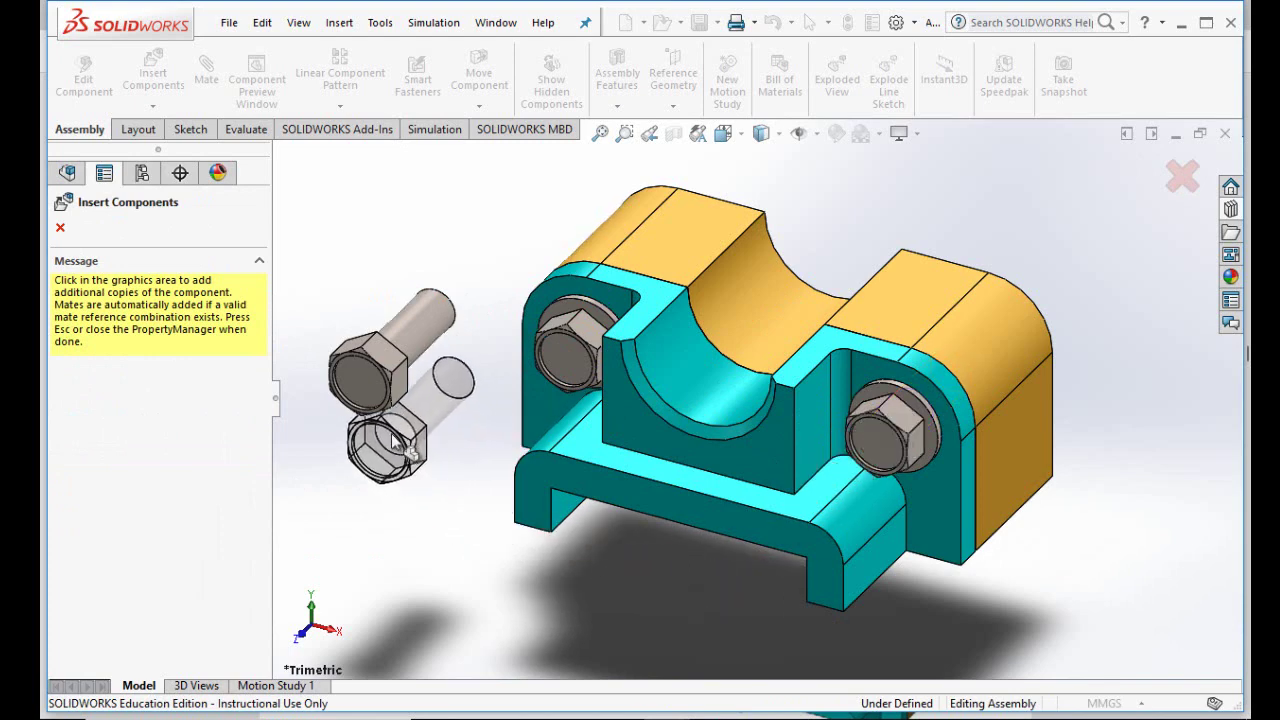
{"action": "left_click", "coordinate": [60, 227]}
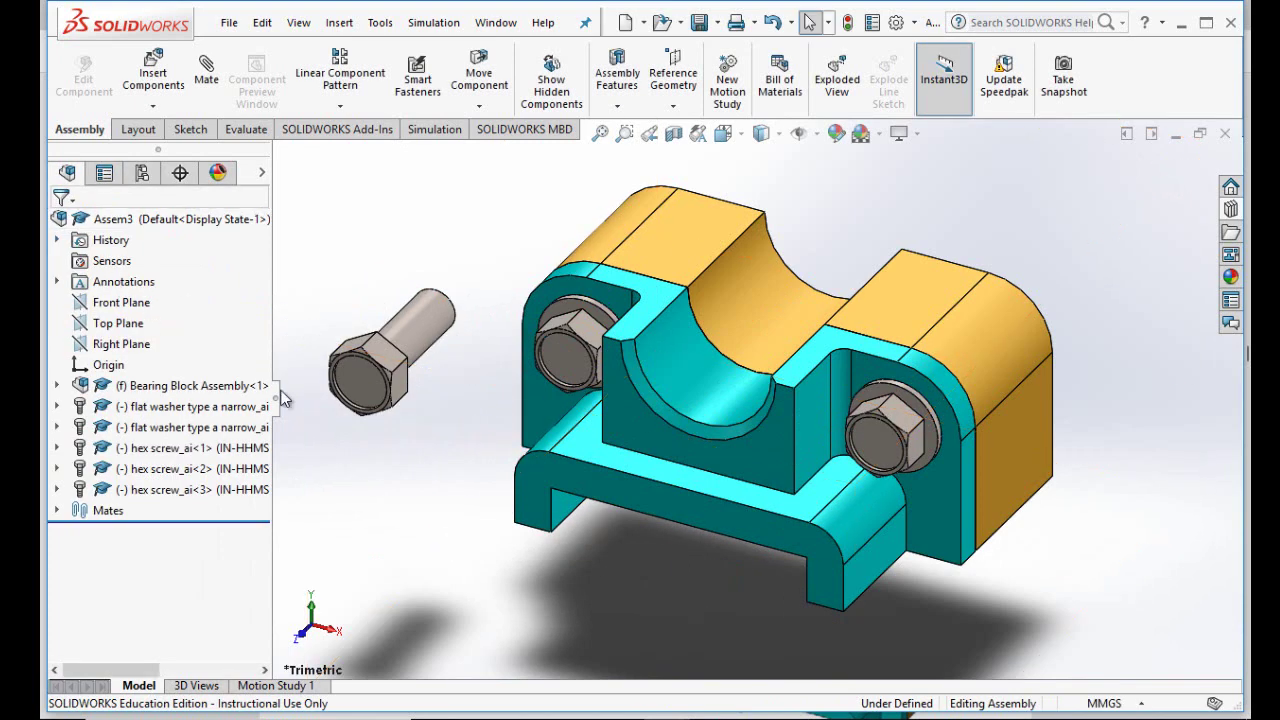
Delete the leftover loose screw from the assembly.
{"action": "right_click", "coordinate": [404, 345]}
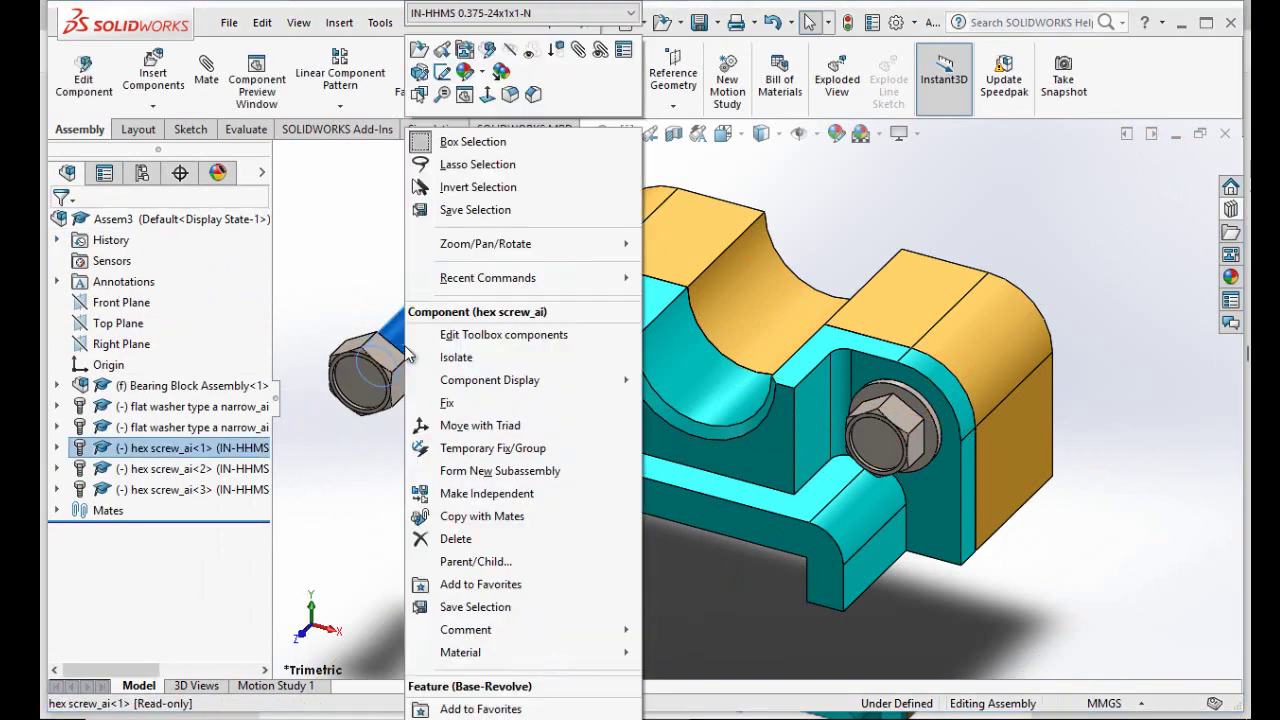
{"action": "left_click", "coordinate": [474, 539]}
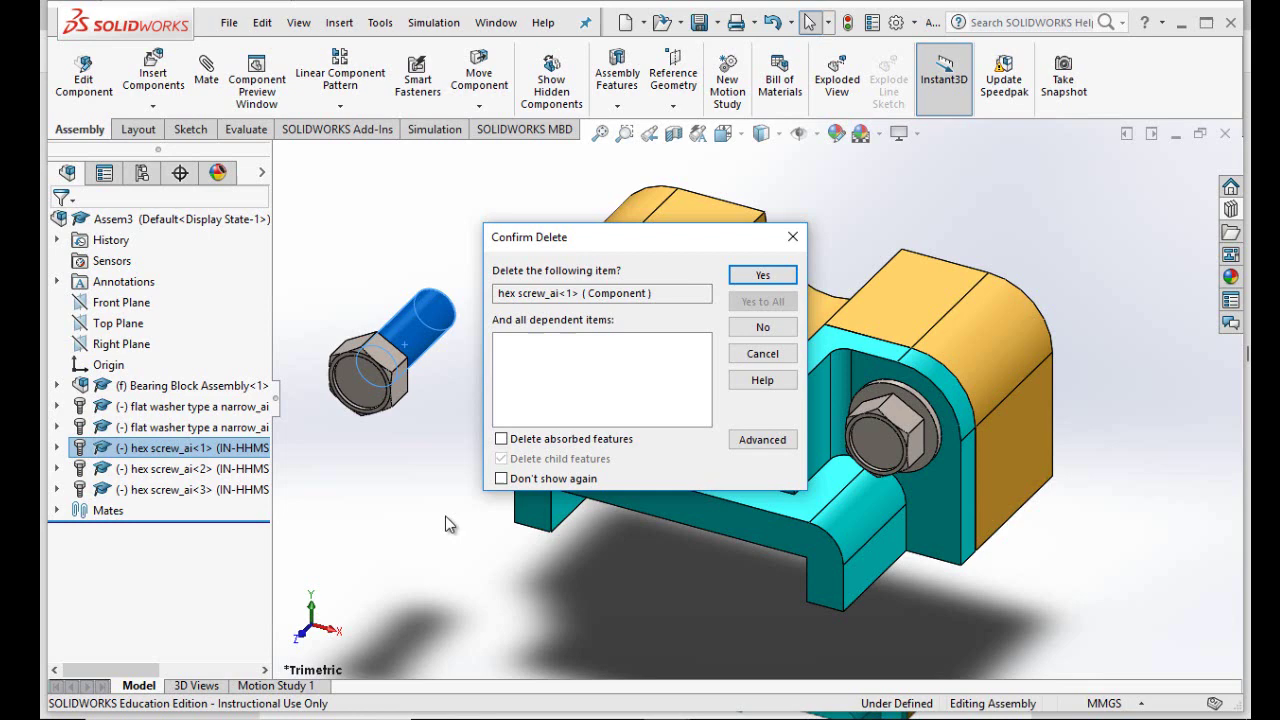
{"action": "left_click", "coordinate": [763, 275]}
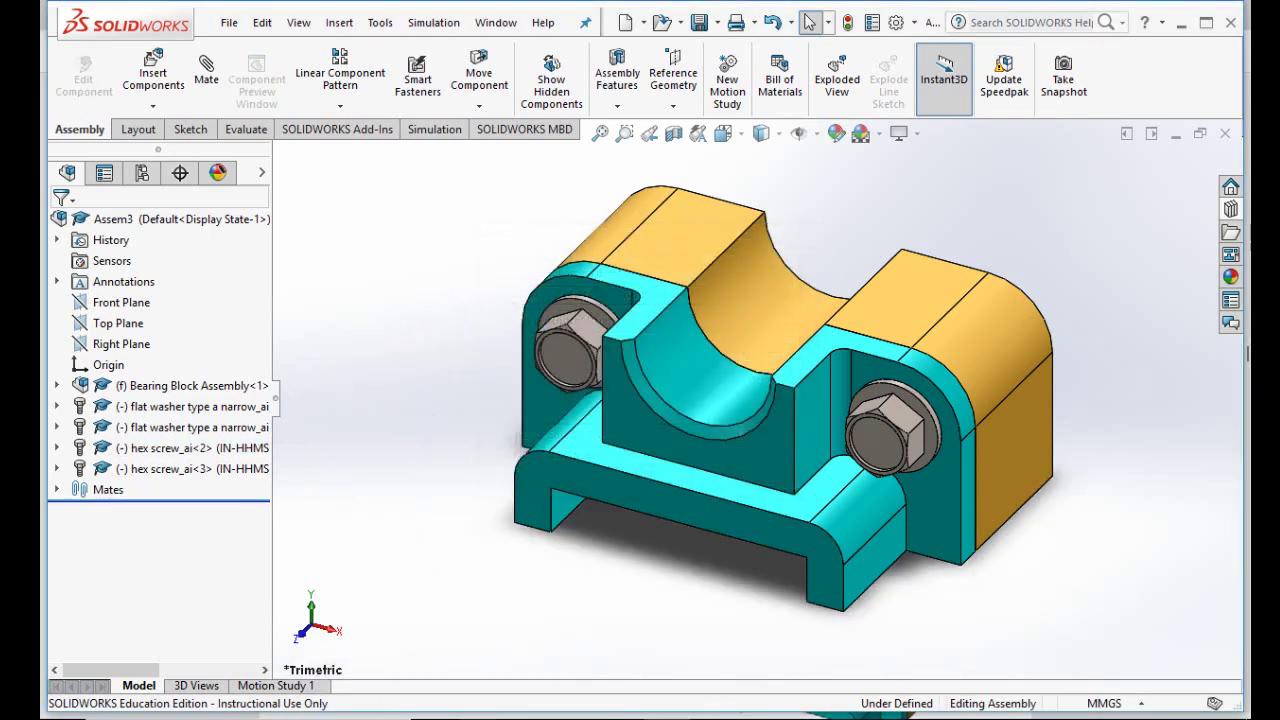
{"action": "mouse_move", "coordinate": [479, 719]}
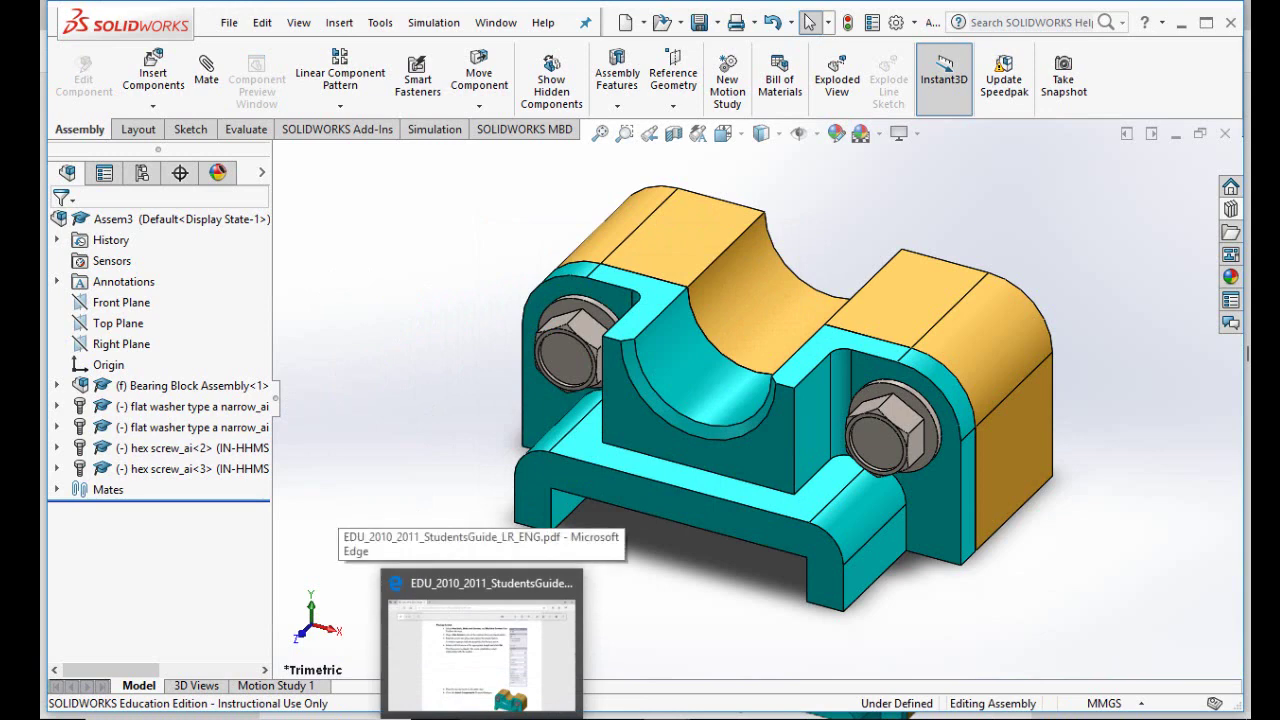
Scroll the student guide PDF to 'Making Sure That the Screws Fit' and highlight step 1 text.
{"action": "left_click", "coordinate": [480, 645]}
{"action": "scroll", "coordinate": [786, 571], "scroll_direction": "down", "scroll_amount": 2}
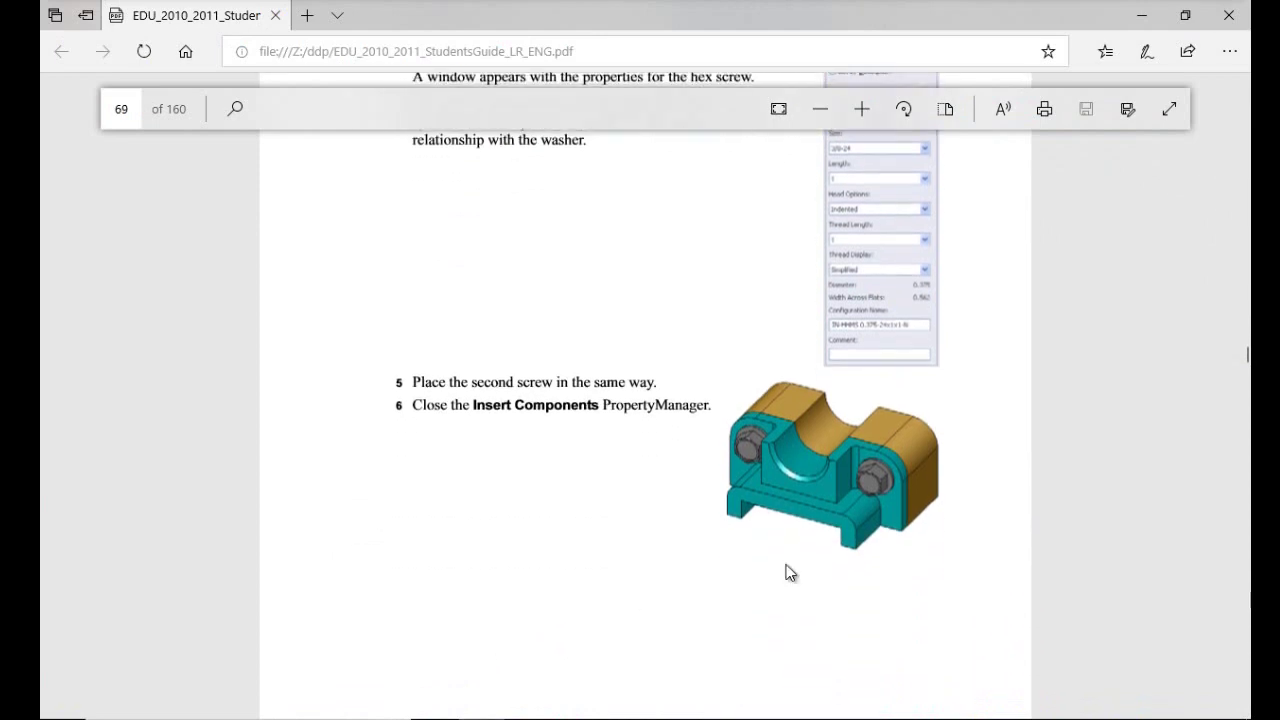
{"action": "scroll", "coordinate": [905, 490], "scroll_direction": "down", "scroll_amount": 7}
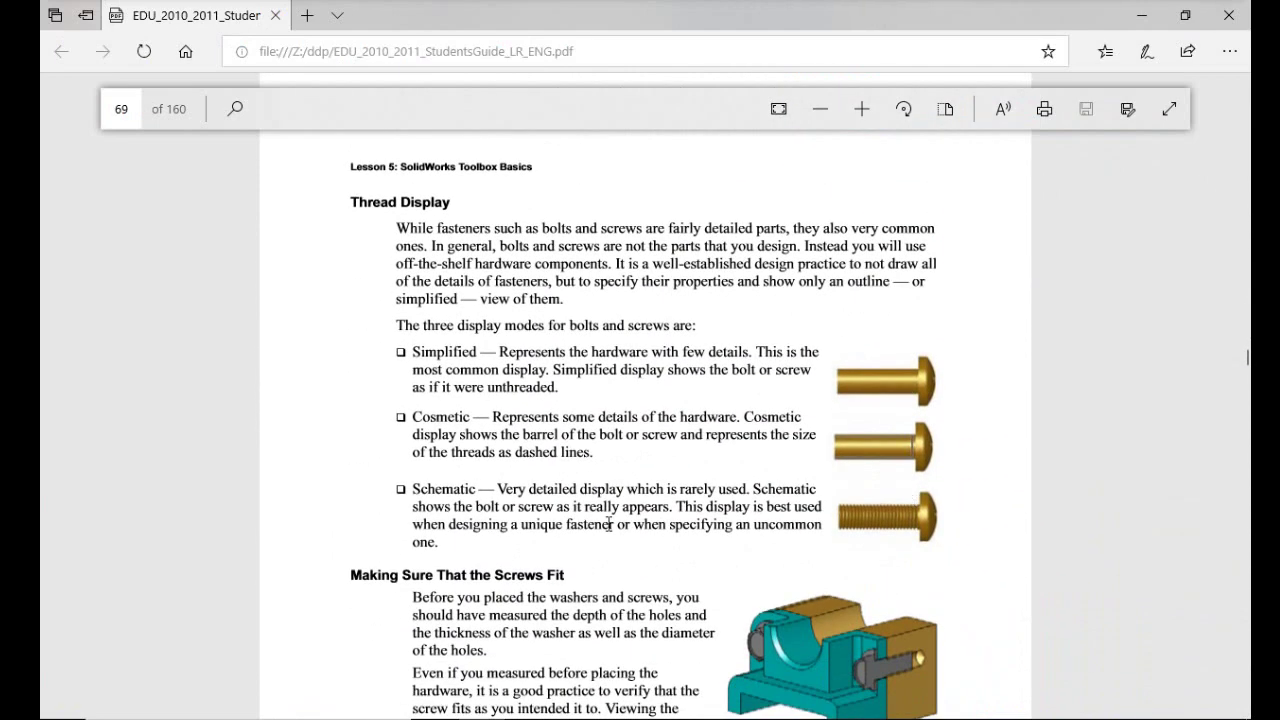
{"action": "scroll", "coordinate": [504, 499], "scroll_direction": "down", "scroll_amount": 3}
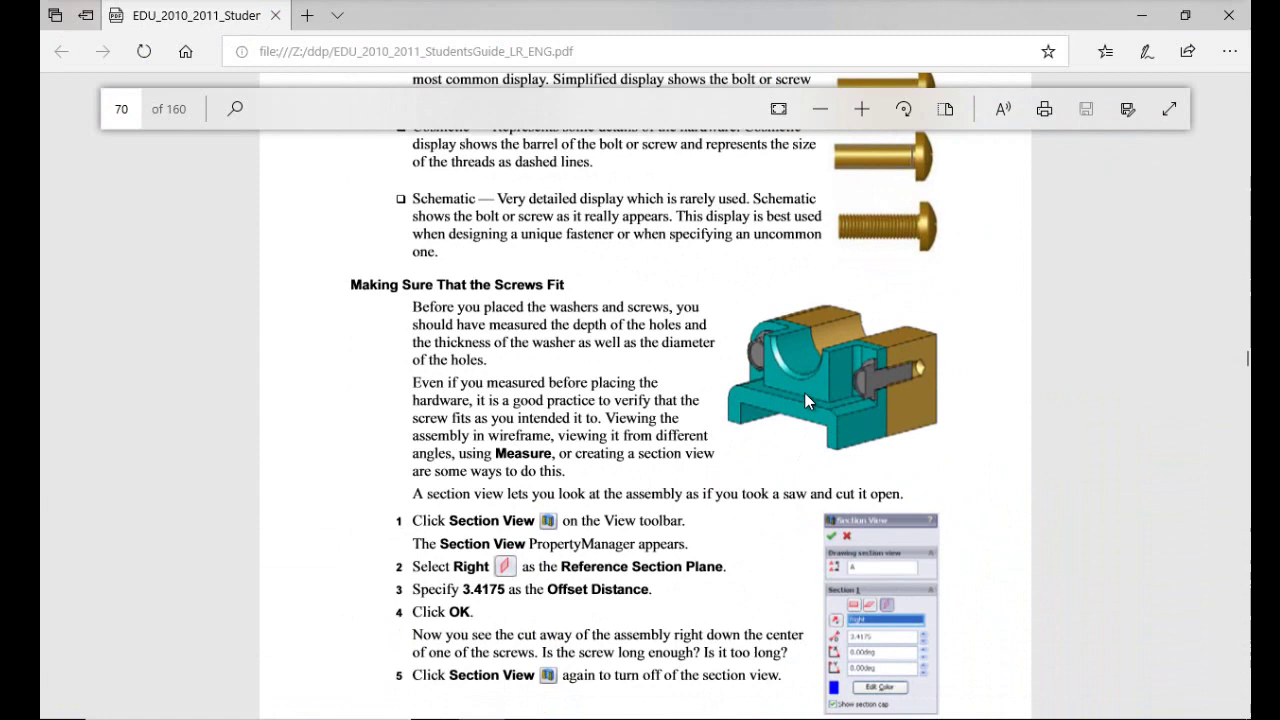
{"action": "scroll", "coordinate": [575, 387], "scroll_direction": "down", "scroll_amount": 1}
{"action": "scroll", "coordinate": [575, 387], "scroll_direction": "down", "scroll_amount": 2}
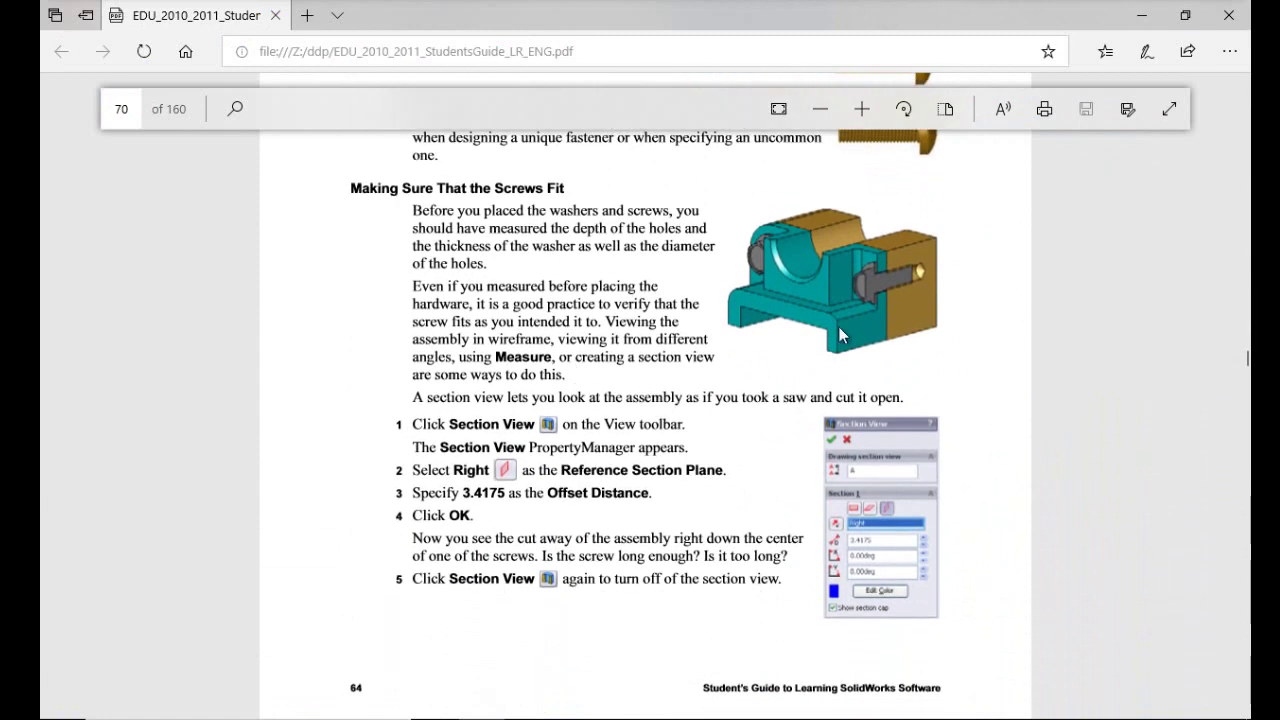
{"action": "scroll", "coordinate": [830, 325], "scroll_direction": "down", "scroll_amount": 3}
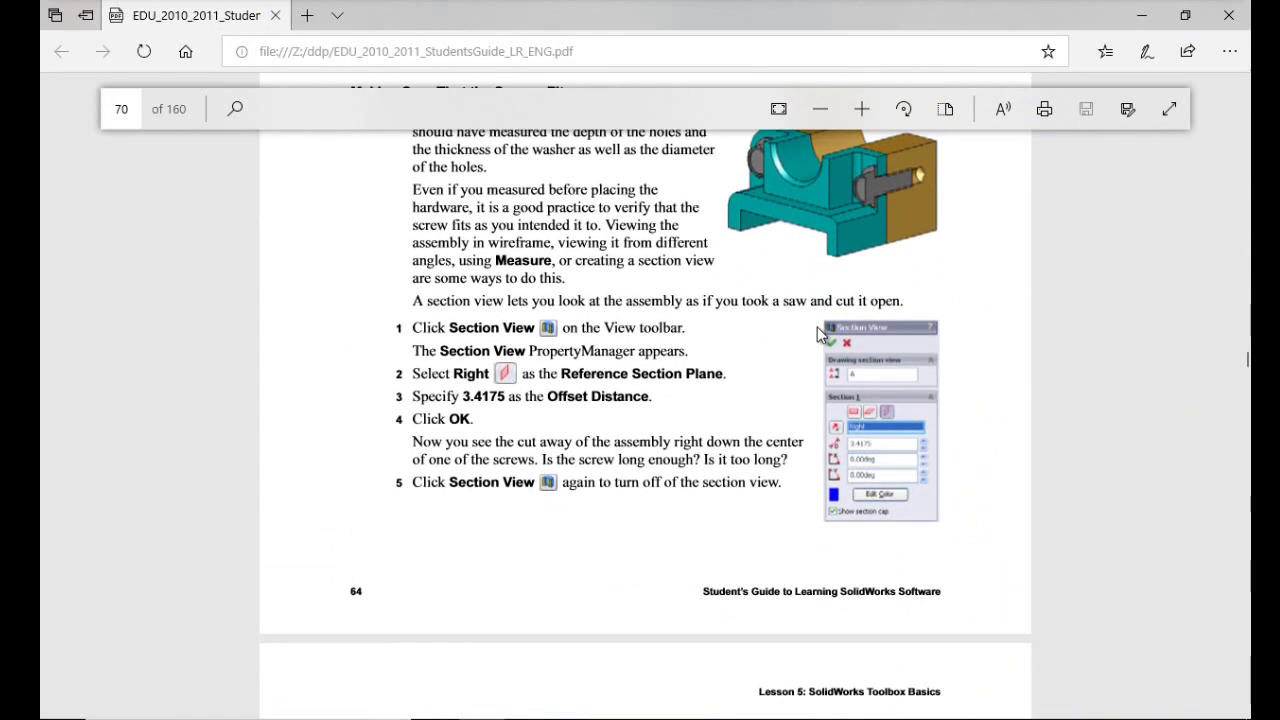
{"action": "scroll", "coordinate": [817, 334], "scroll_direction": "down", "scroll_amount": 2}
{"action": "scroll", "coordinate": [817, 334], "scroll_direction": "up", "scroll_amount": 4}
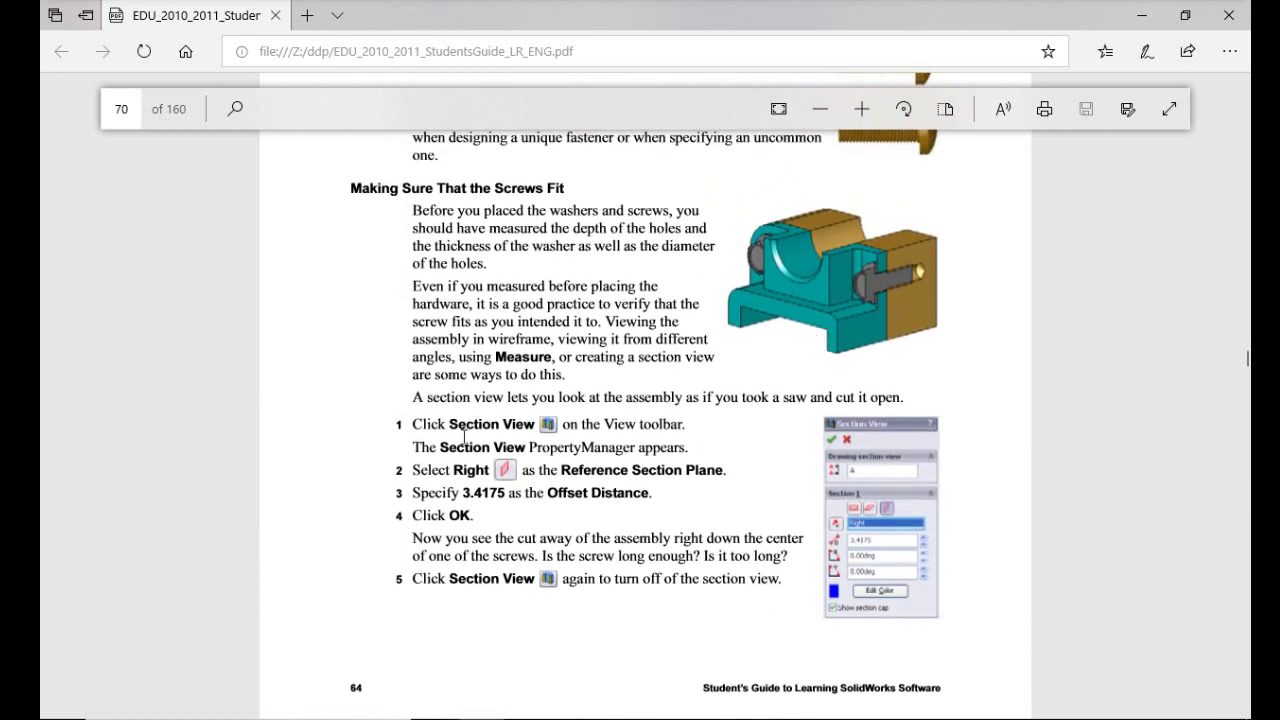
{"action": "left_click_drag", "start_coordinate": [450, 424], "coordinate": [684, 424]}
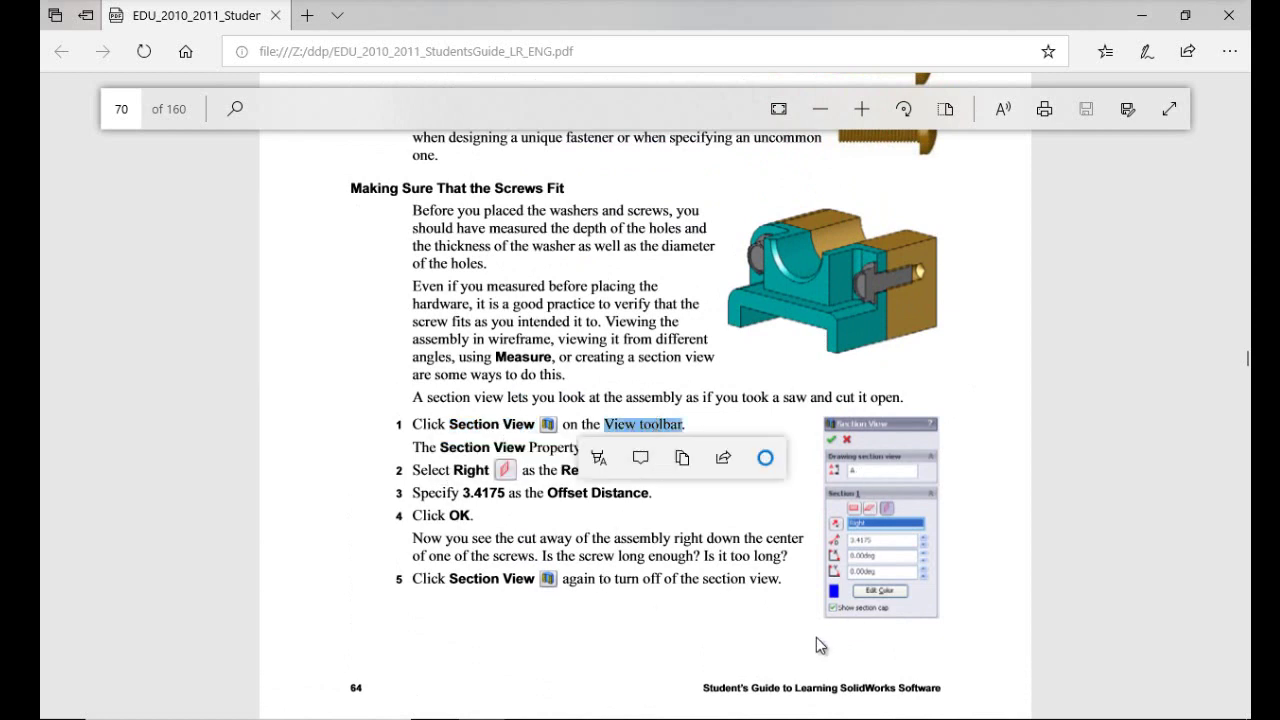
Return to Assem3 and start a Section View from View > Display.
{"action": "mouse_move", "coordinate": [665, 719]}
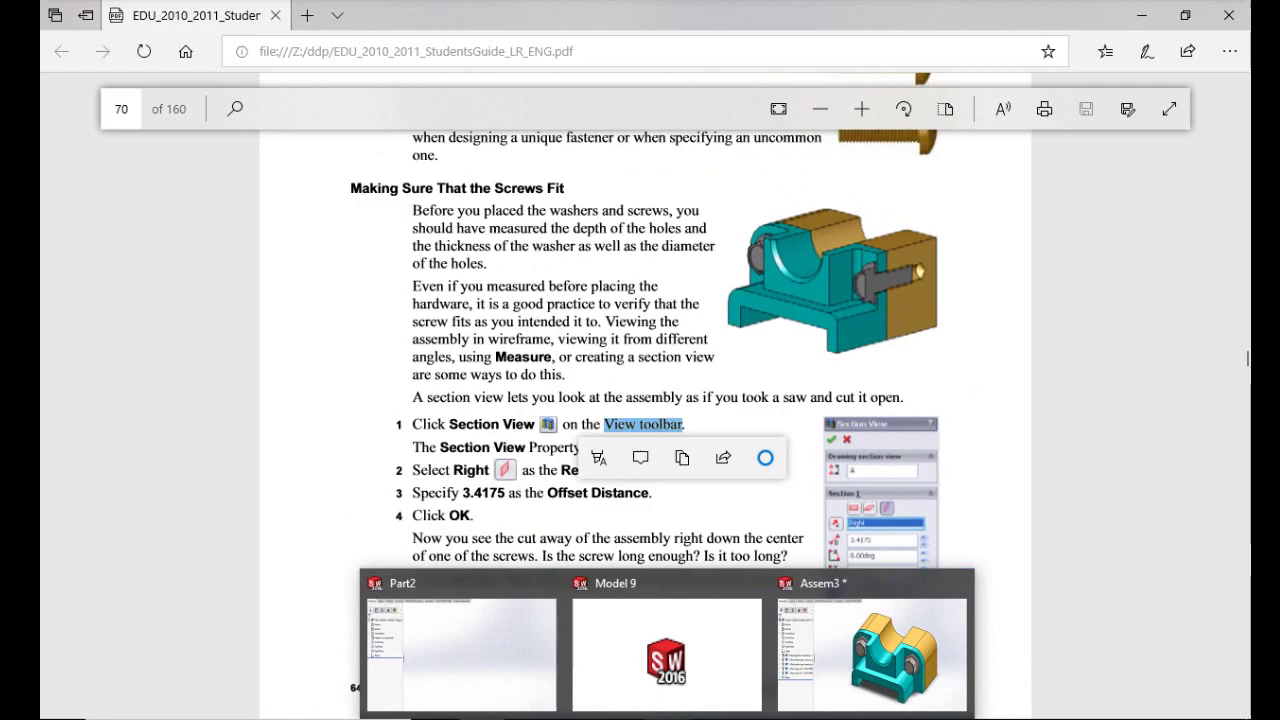
{"action": "left_click", "coordinate": [826, 686]}
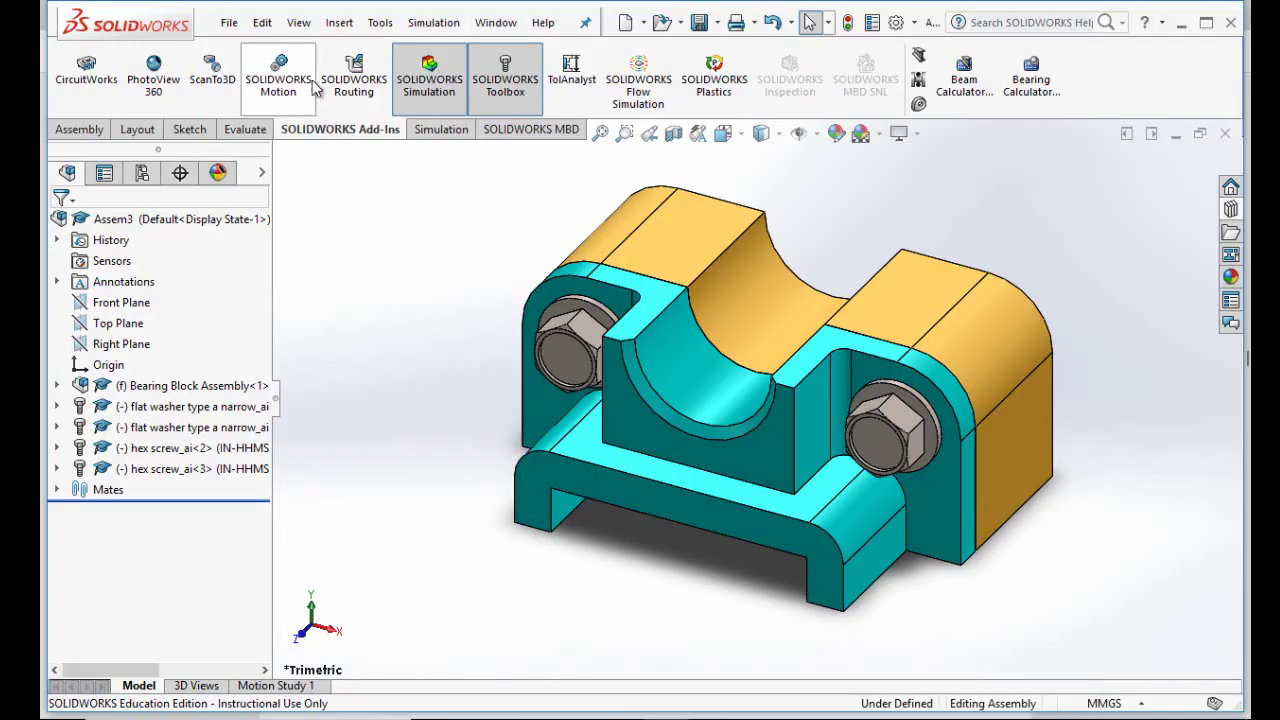
{"action": "left_click", "coordinate": [299, 23]}
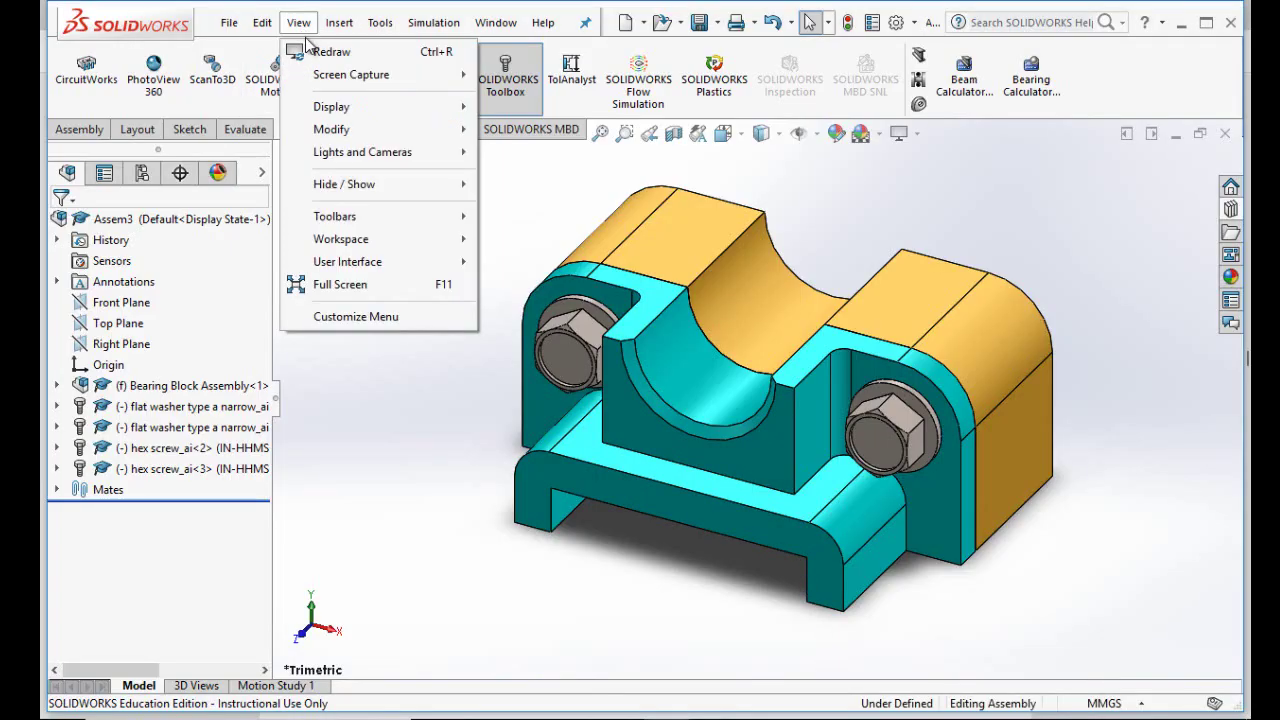
{"action": "mouse_move", "coordinate": [333, 110]}
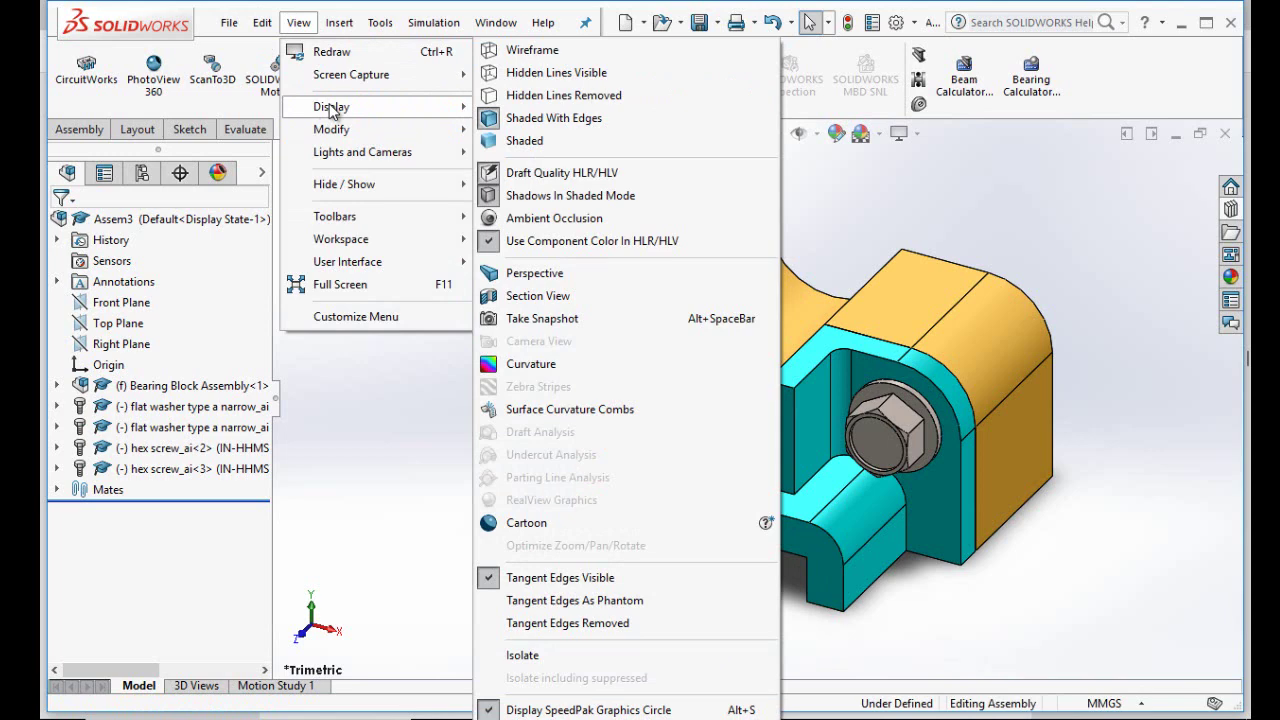
{"action": "mouse_move", "coordinate": [341, 133]}
{"action": "left_click", "coordinate": [563, 296]}
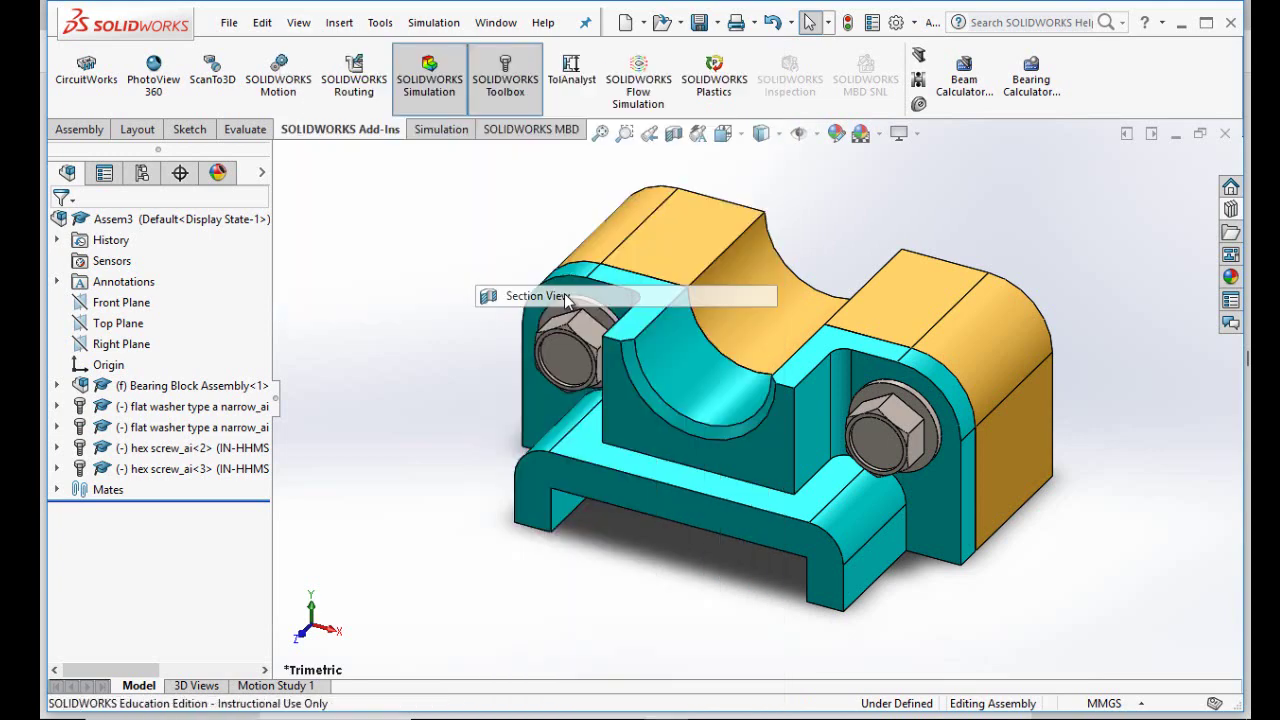
{"action": "scroll", "coordinate": [787, 397], "scroll_direction": "up", "scroll_amount": 2}
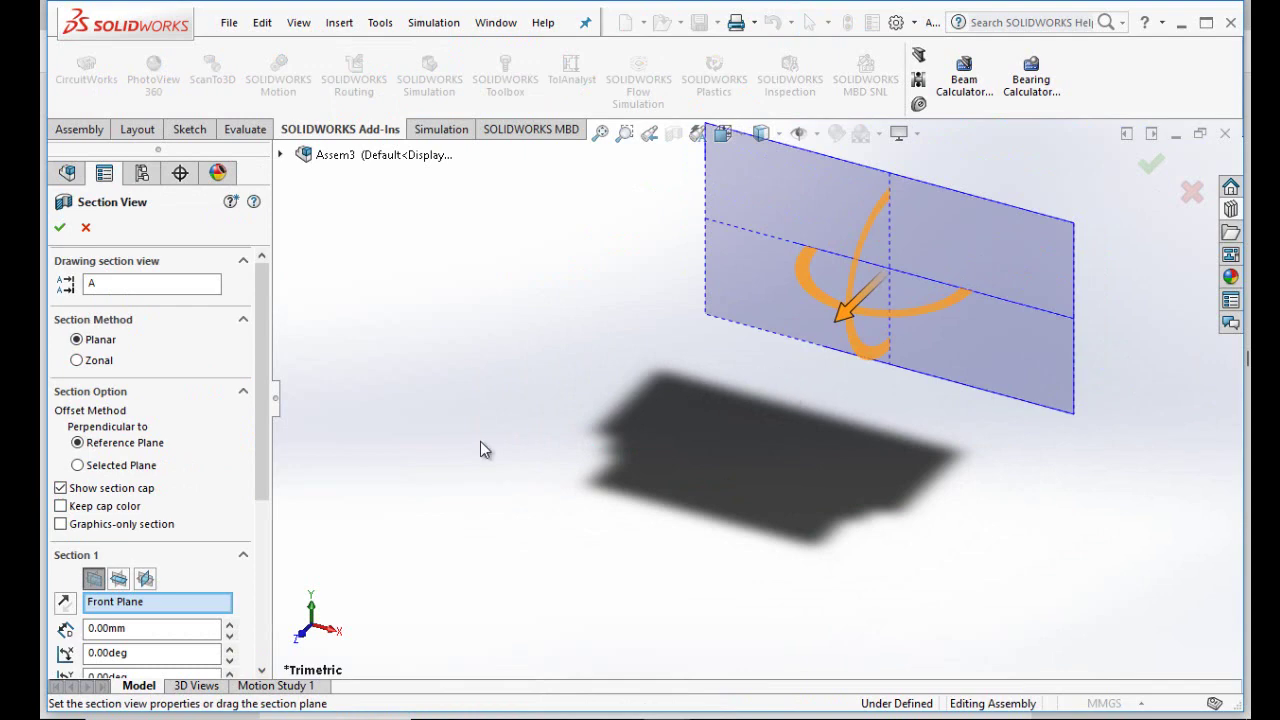
Switch the section cut plane to the Right Plane.
{"action": "left_click", "coordinate": [119, 580]}
{"action": "left_click", "coordinate": [145, 580]}
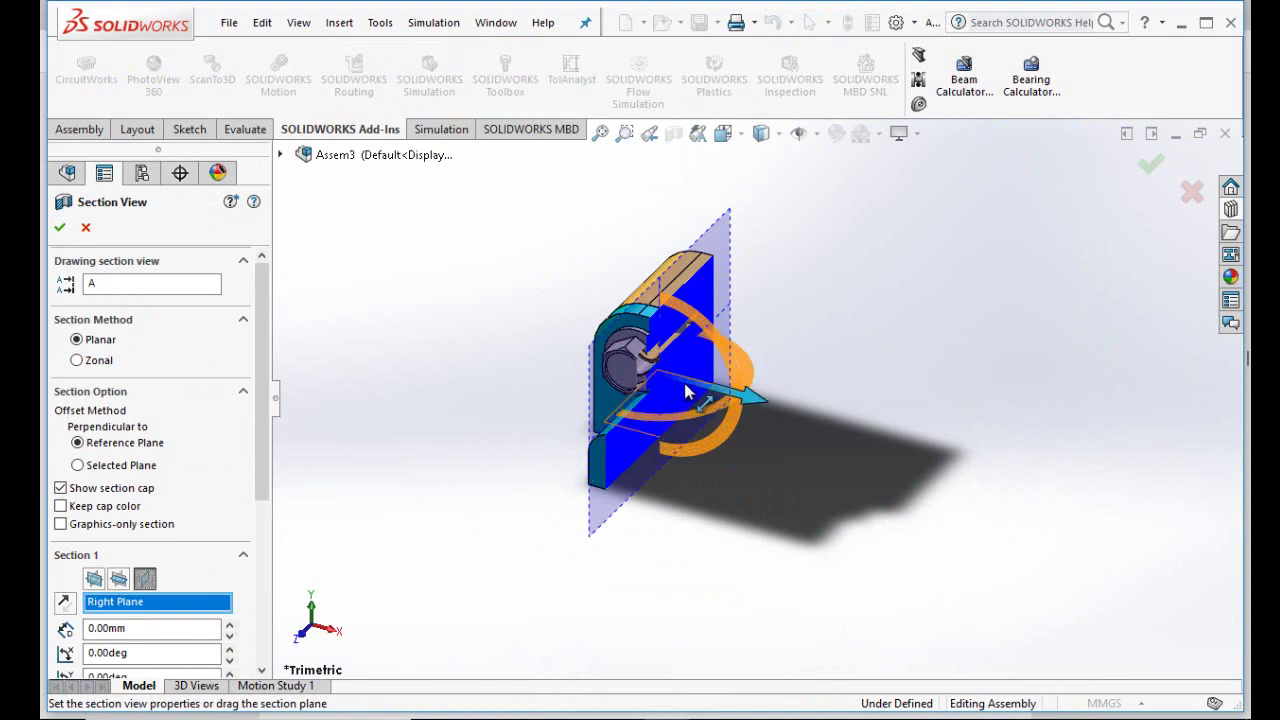
{"action": "left_click_drag", "start_coordinate": [261, 466], "coordinate": [252, 599]}
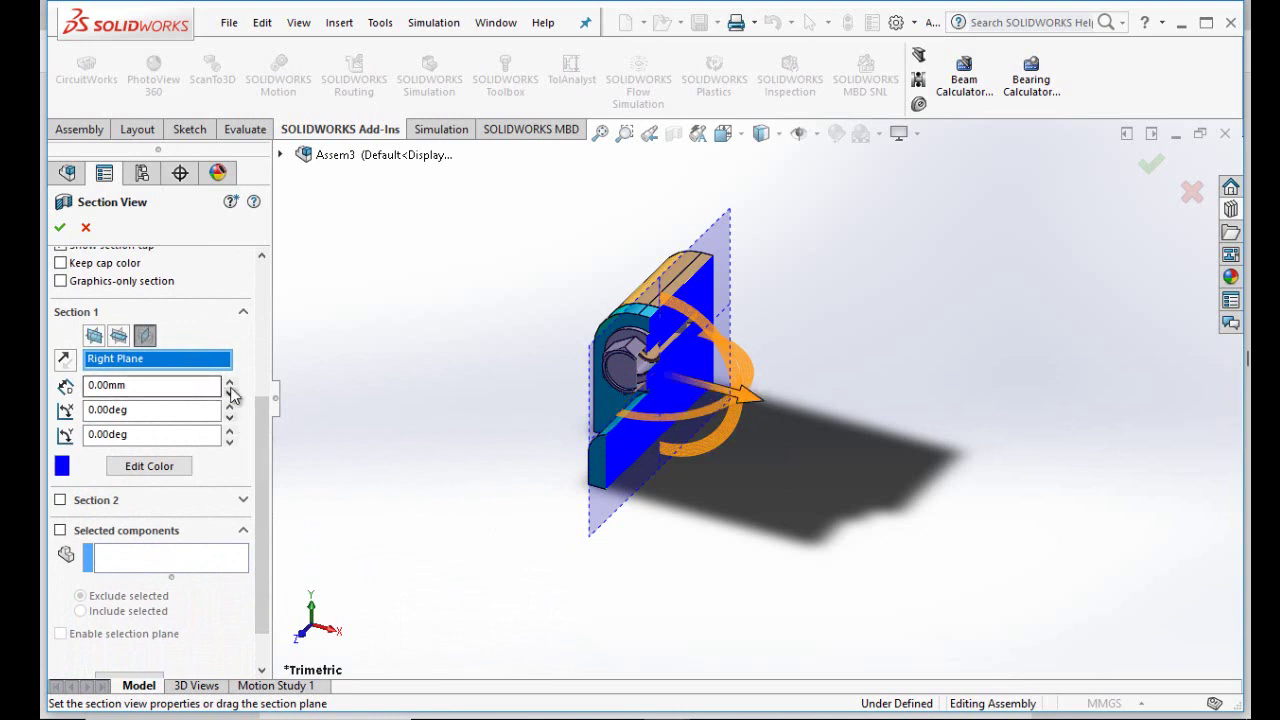
Step the Right Plane section offset up in 10mm increments to 70mm and accept.
{"action": "left_click", "coordinate": [230, 385]}
{"action": "left_click", "coordinate": [230, 385]}
{"action": "left_click", "coordinate": [230, 385]}
{"action": "left_click", "coordinate": [230, 385]}
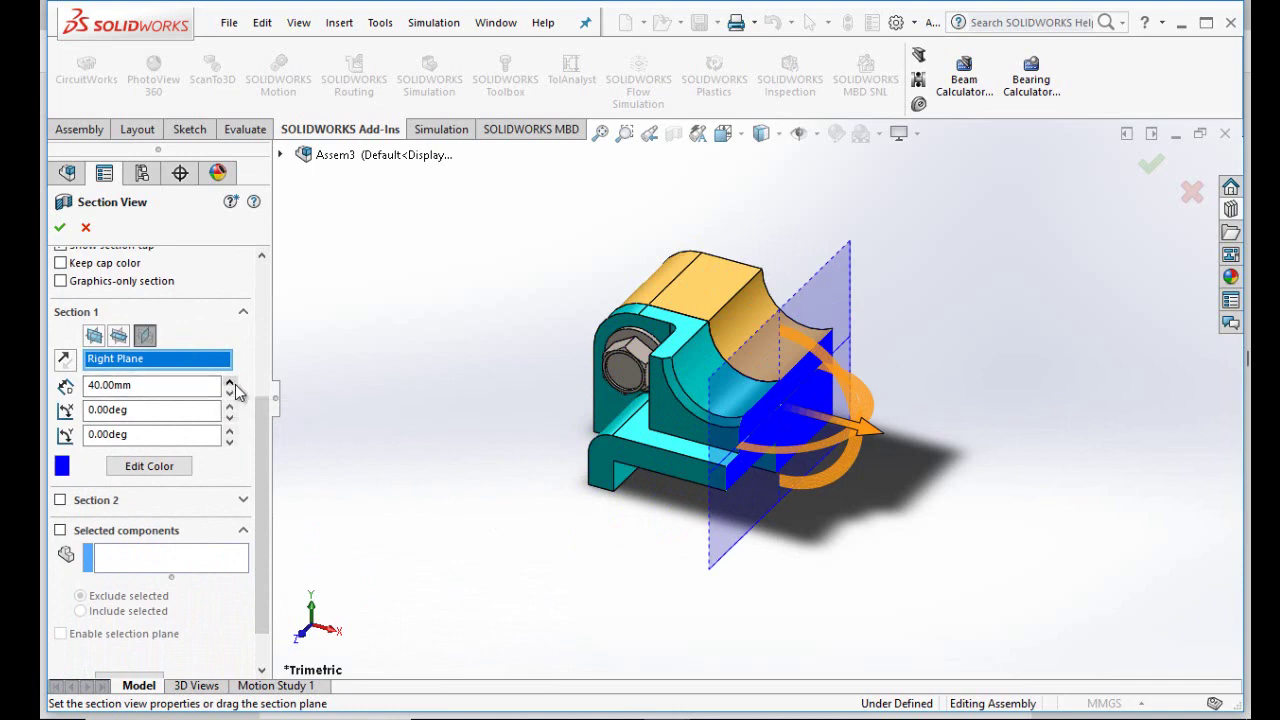
{"action": "left_click", "coordinate": [230, 385]}
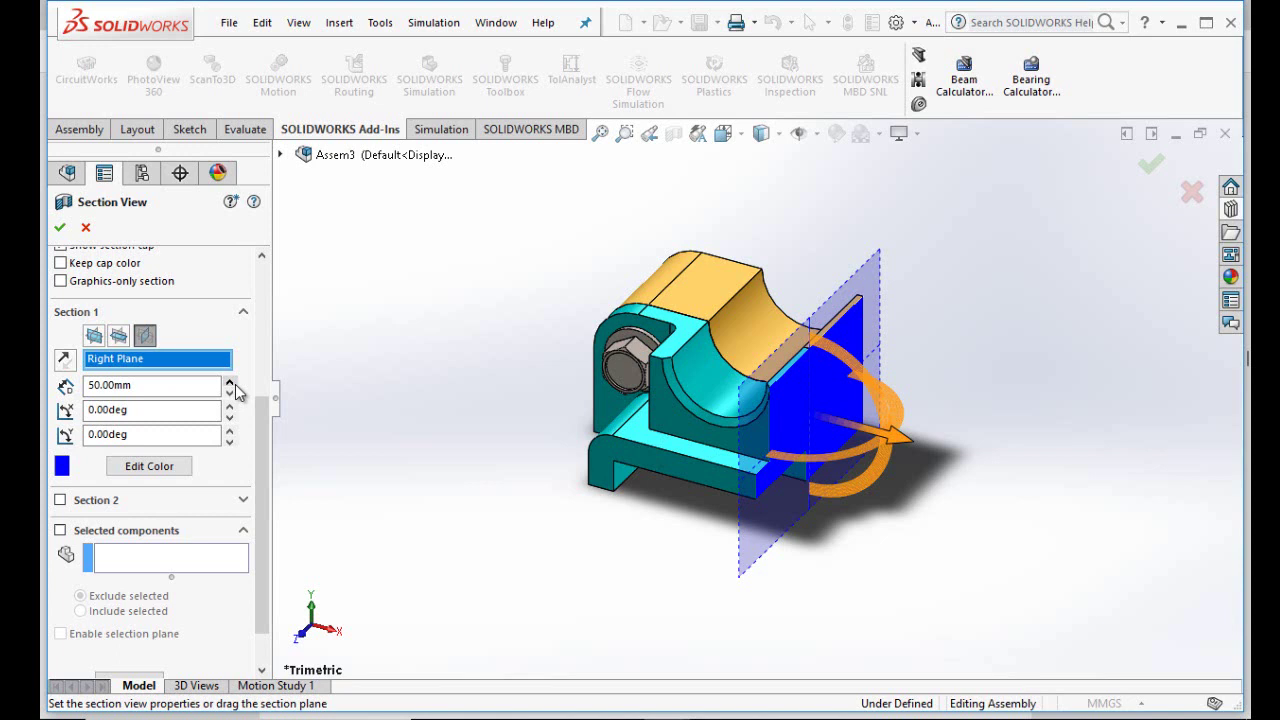
{"action": "left_click", "coordinate": [231, 385]}
{"action": "left_click", "coordinate": [231, 385]}
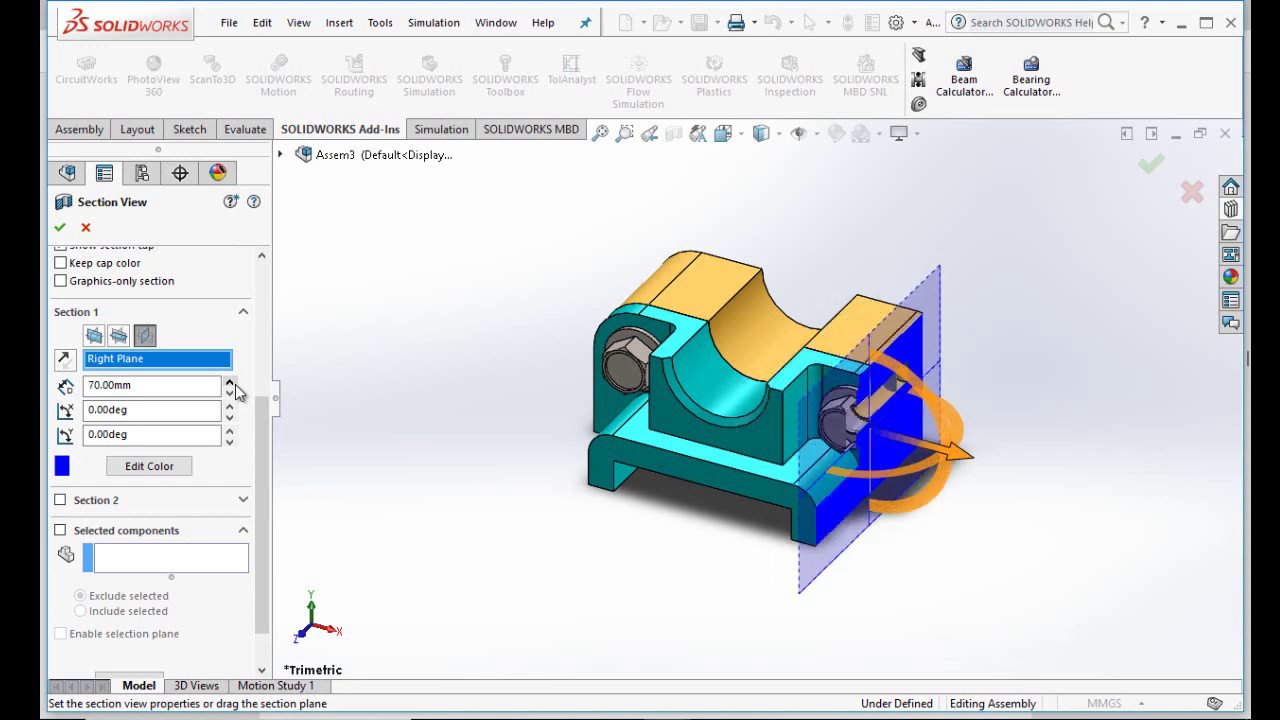
{"action": "left_click", "coordinate": [60, 227]}
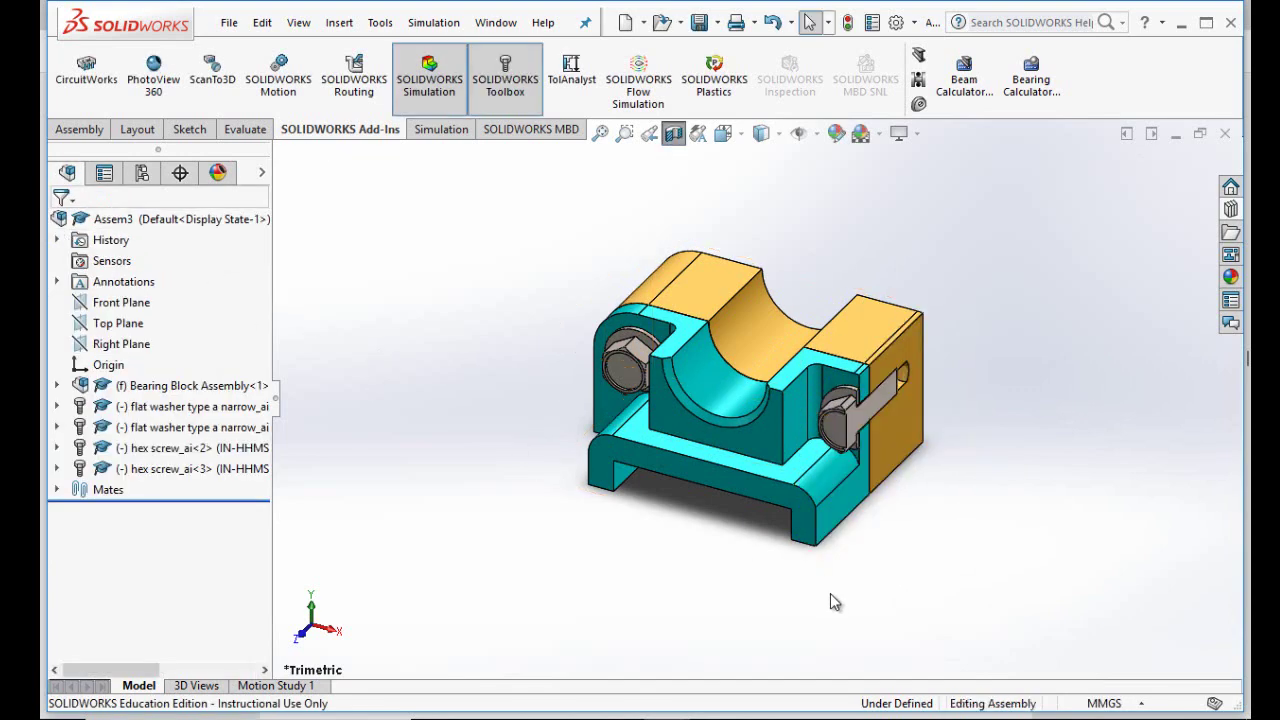
{"action": "key", "text": "Left"}
{"action": "key", "text": "Left"}
{"action": "key", "text": "Left"}
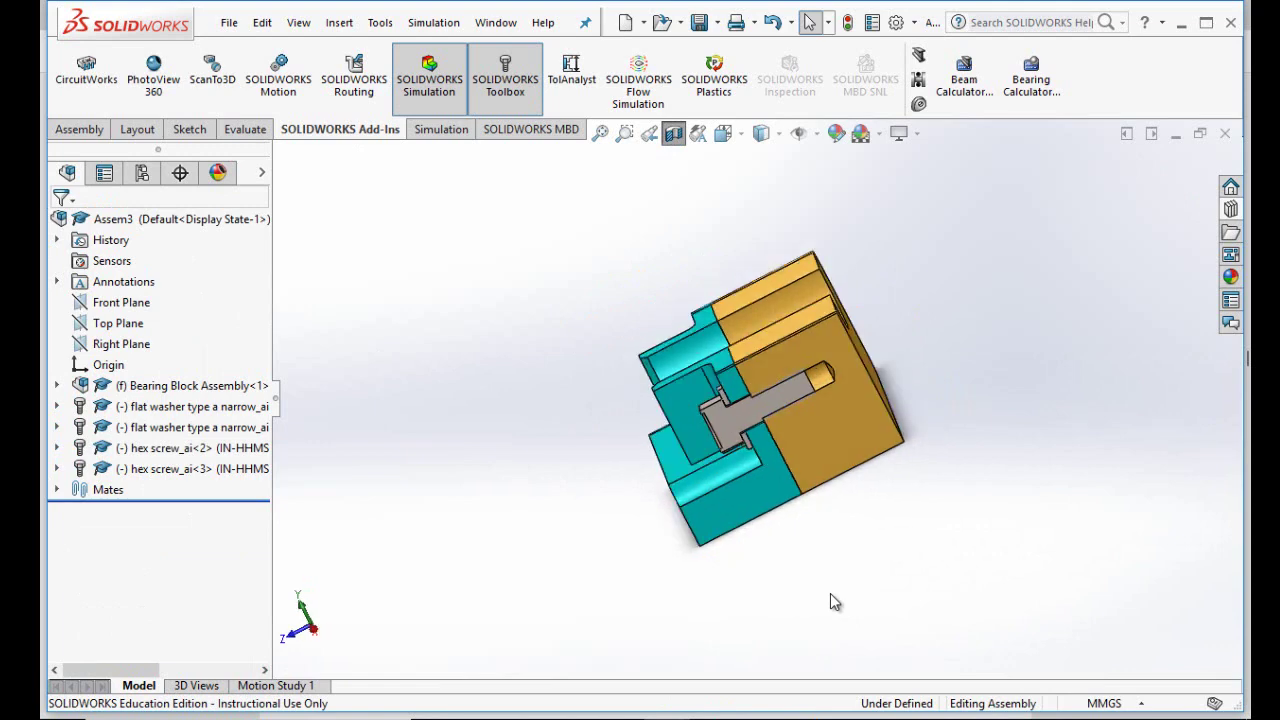
{"action": "scroll", "coordinate": [800, 402], "scroll_direction": "down", "scroll_amount": 3}
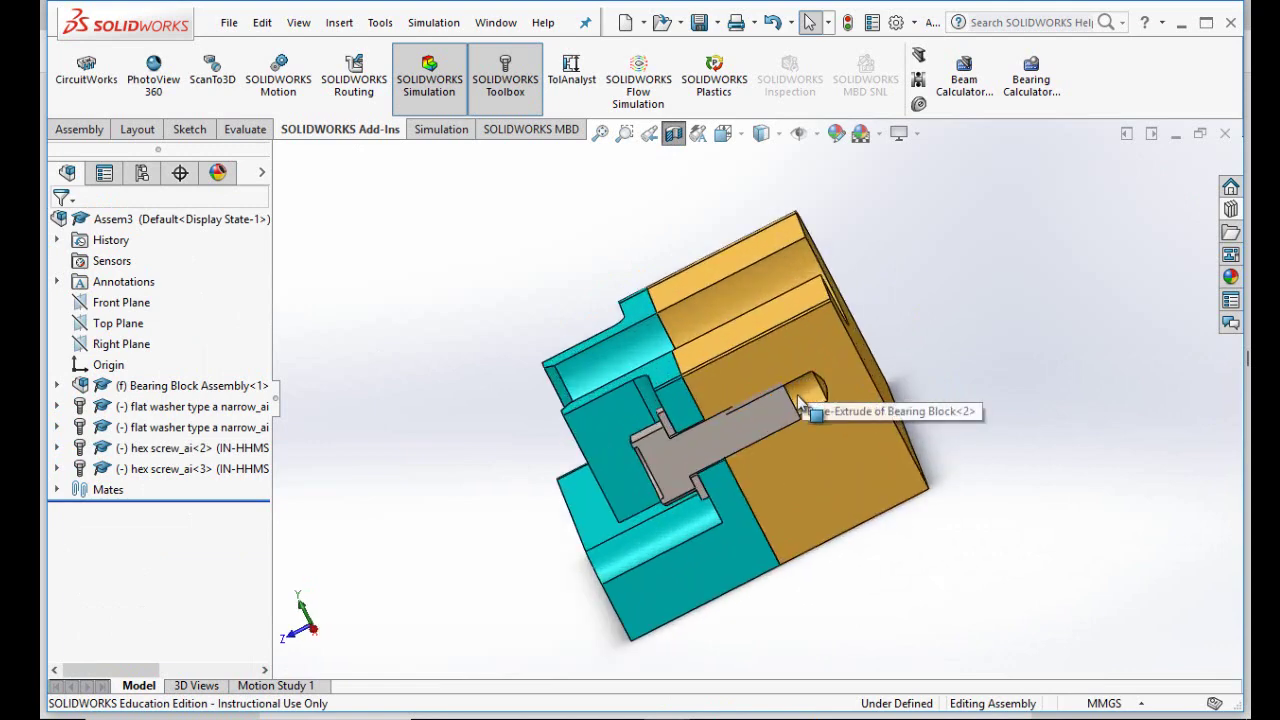
{"action": "scroll", "coordinate": [799, 402], "scroll_direction": "down", "scroll_amount": 5}
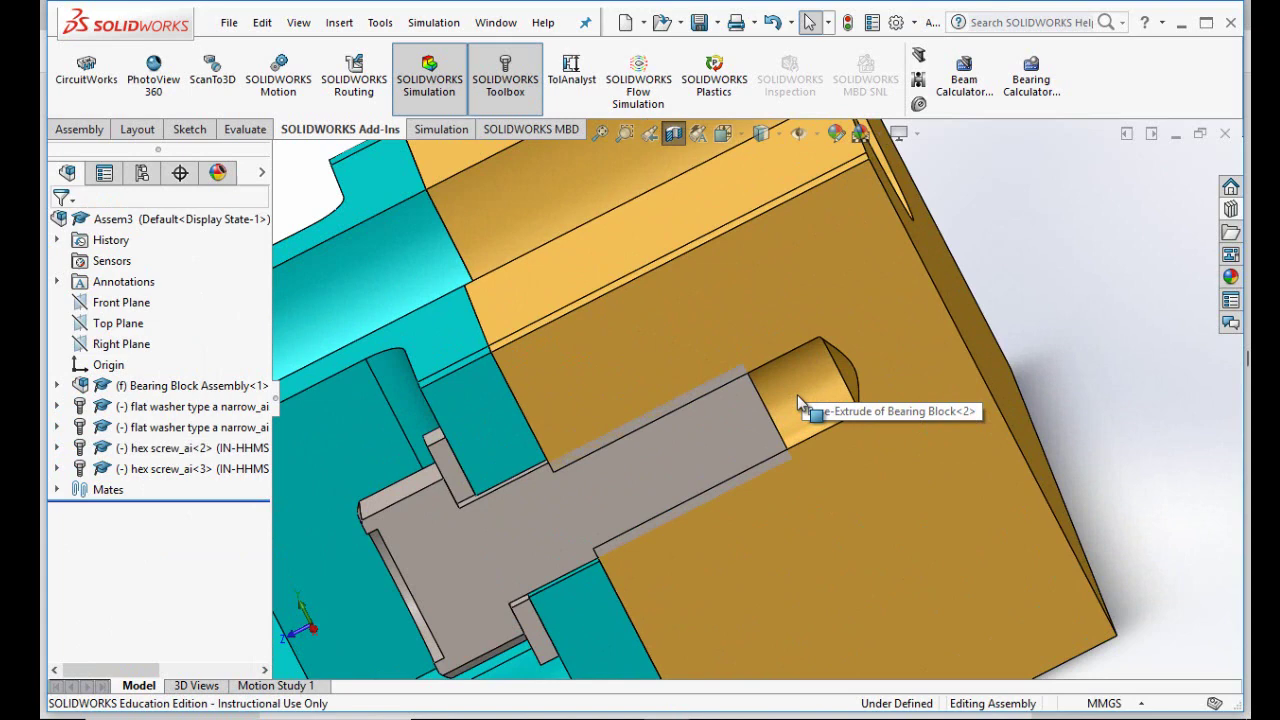
{"action": "scroll", "coordinate": [797, 395], "scroll_direction": "down", "scroll_amount": 1}
{"action": "scroll", "coordinate": [749, 366], "scroll_direction": "down", "scroll_amount": 2}
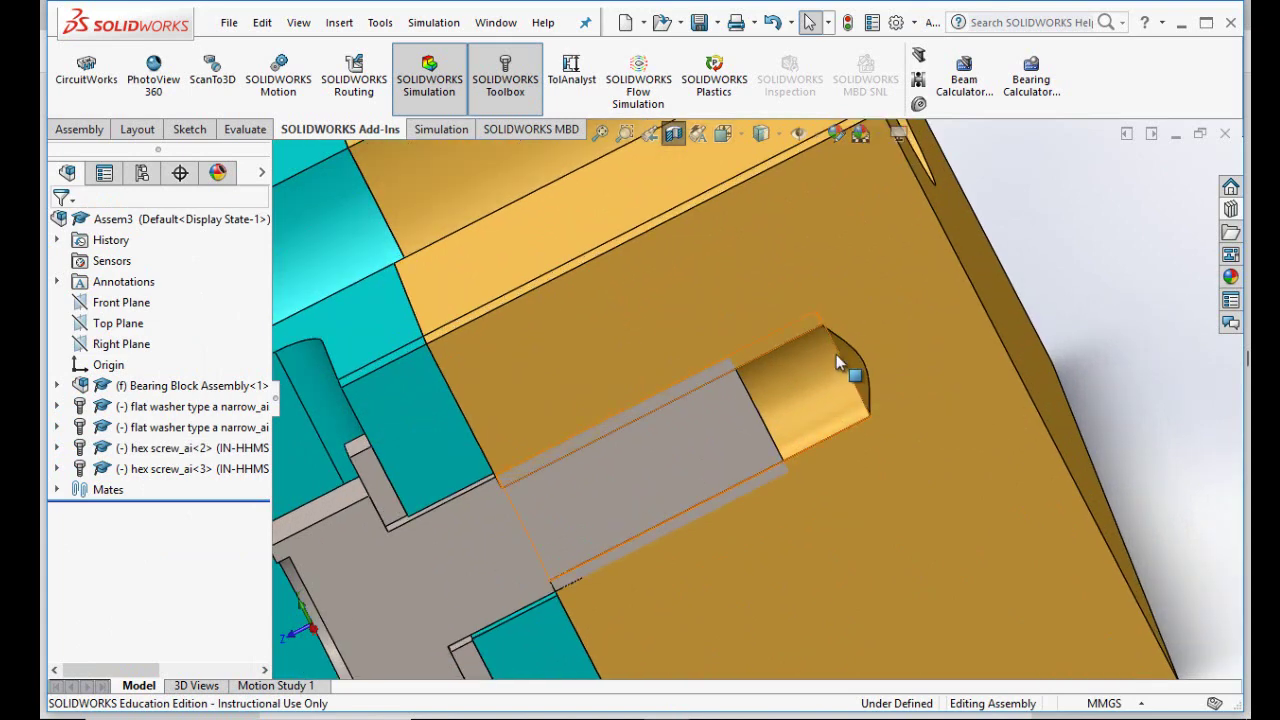
{"action": "scroll", "coordinate": [763, 411], "scroll_direction": "up", "scroll_amount": 3}
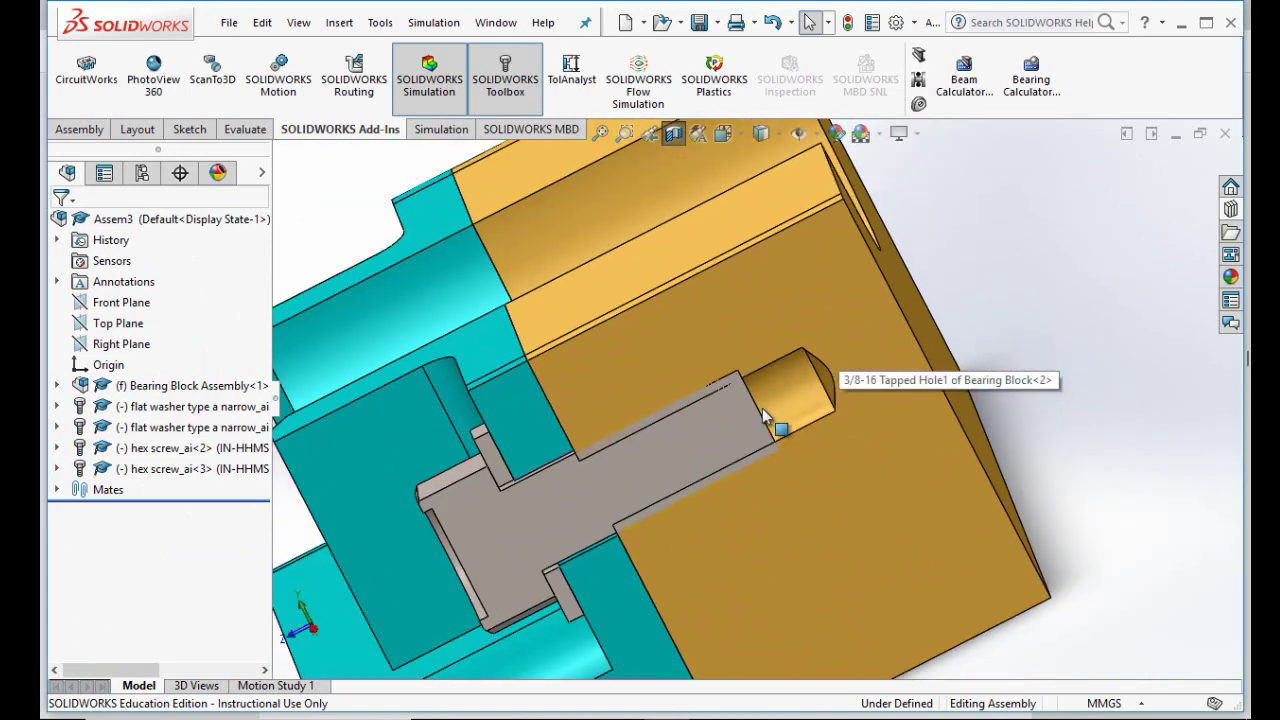
{"action": "scroll", "coordinate": [719, 441], "scroll_direction": "up", "scroll_amount": 2}
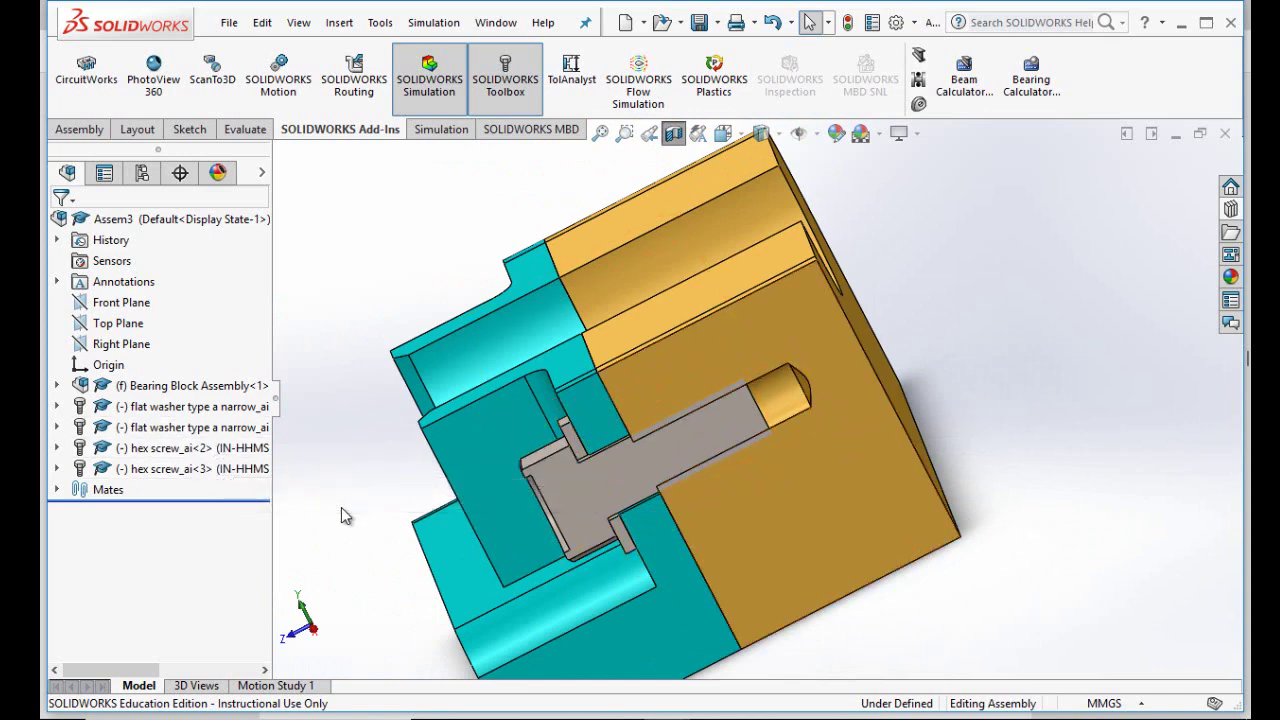
{"action": "key", "text": "ctrl+7"}
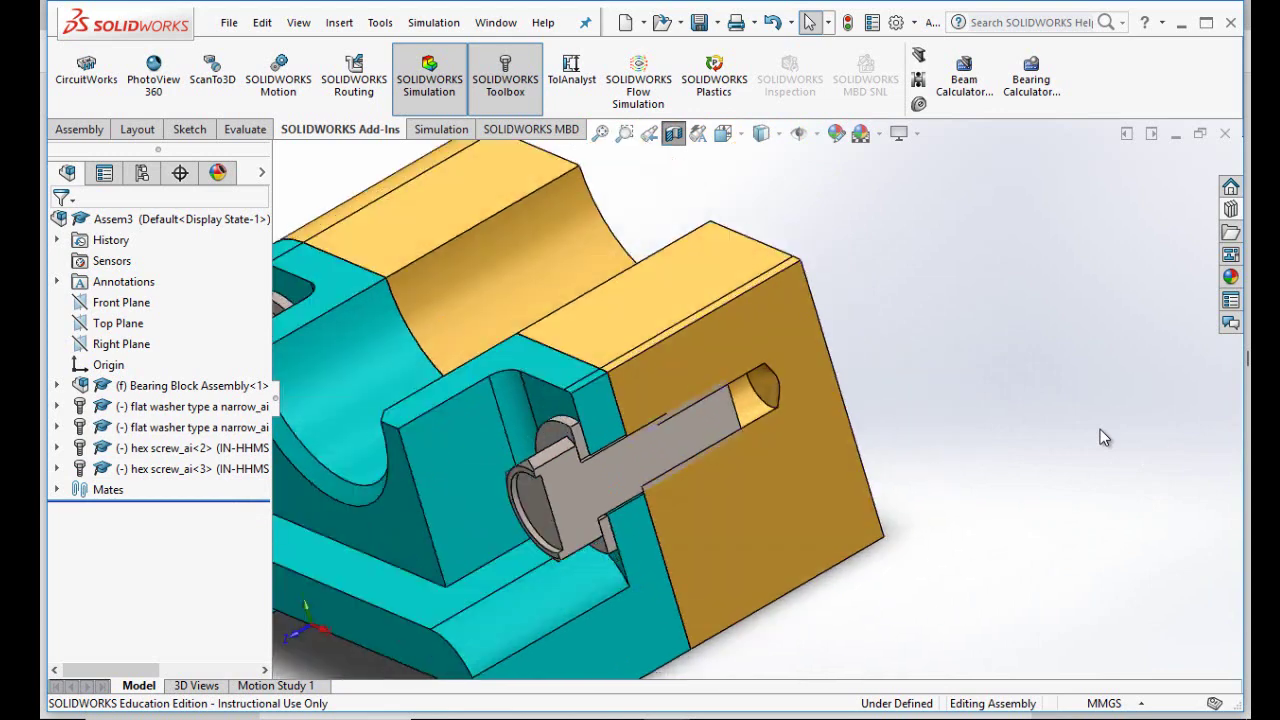
{"action": "key", "text": "z"}
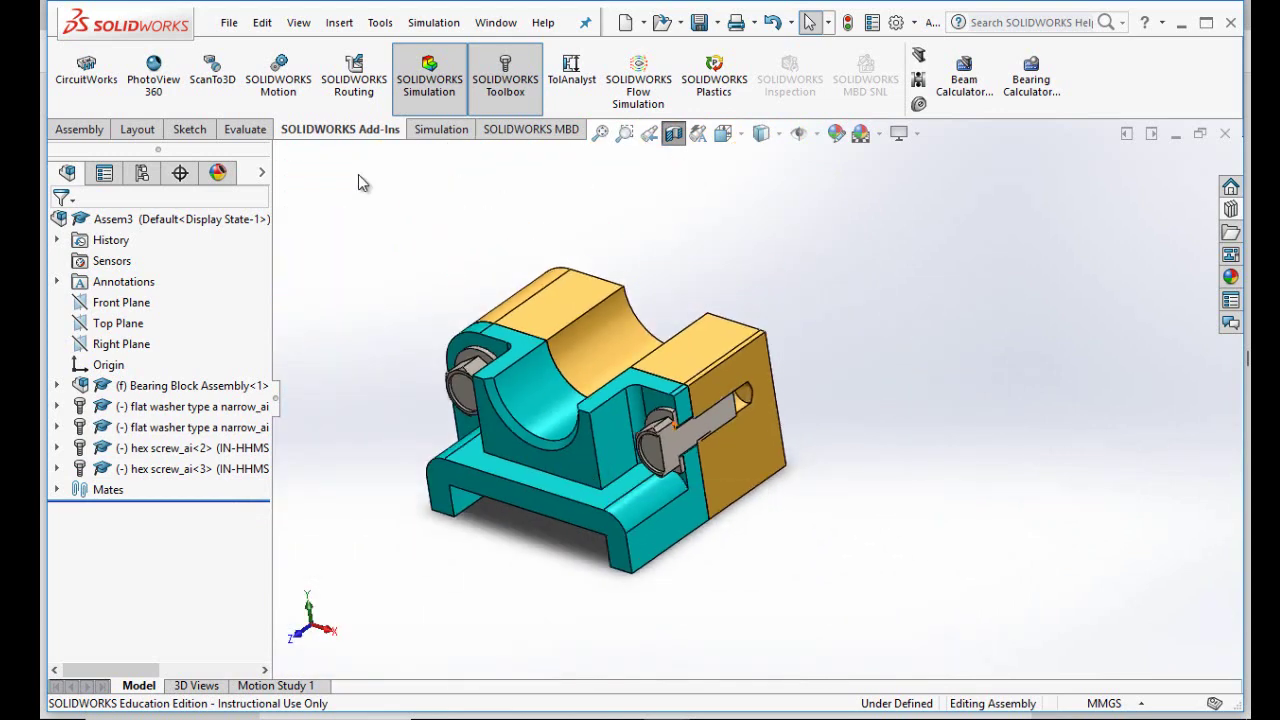
Make a drawing from the assembly, saving it as Assem3 and confirming the older-version save.
{"action": "left_click", "coordinate": [230, 23]}
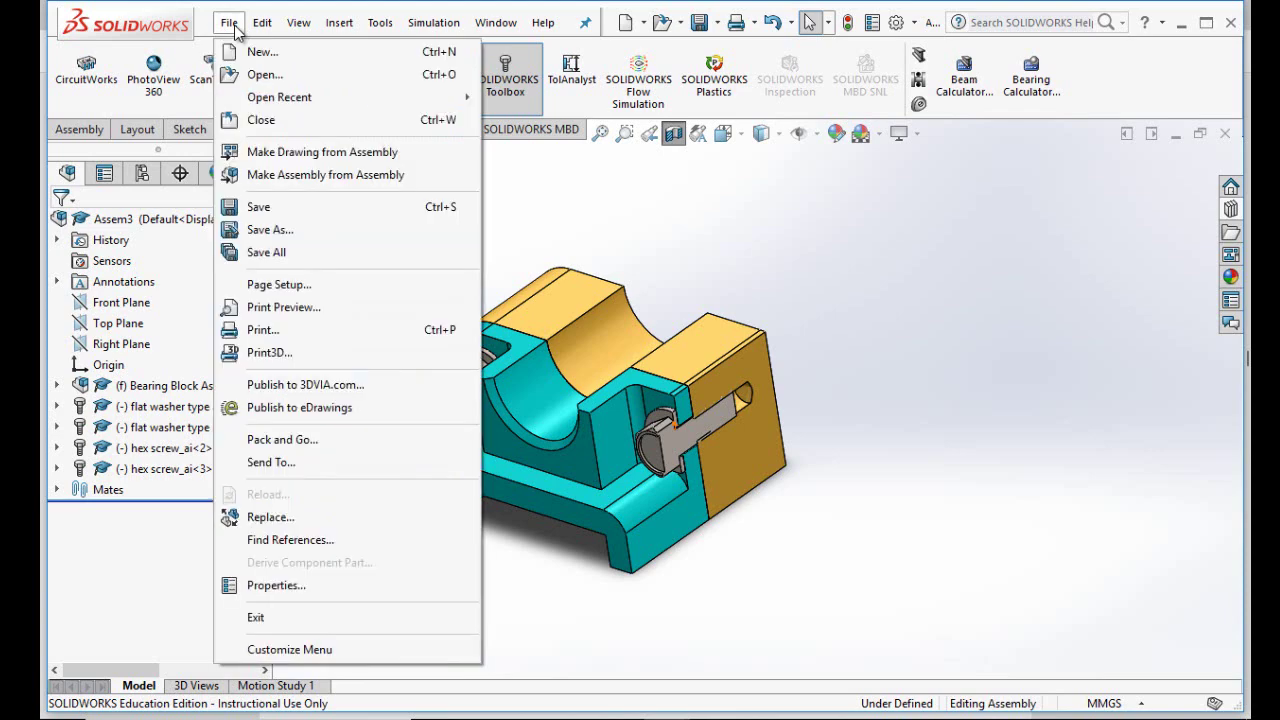
{"action": "left_click", "coordinate": [280, 158]}
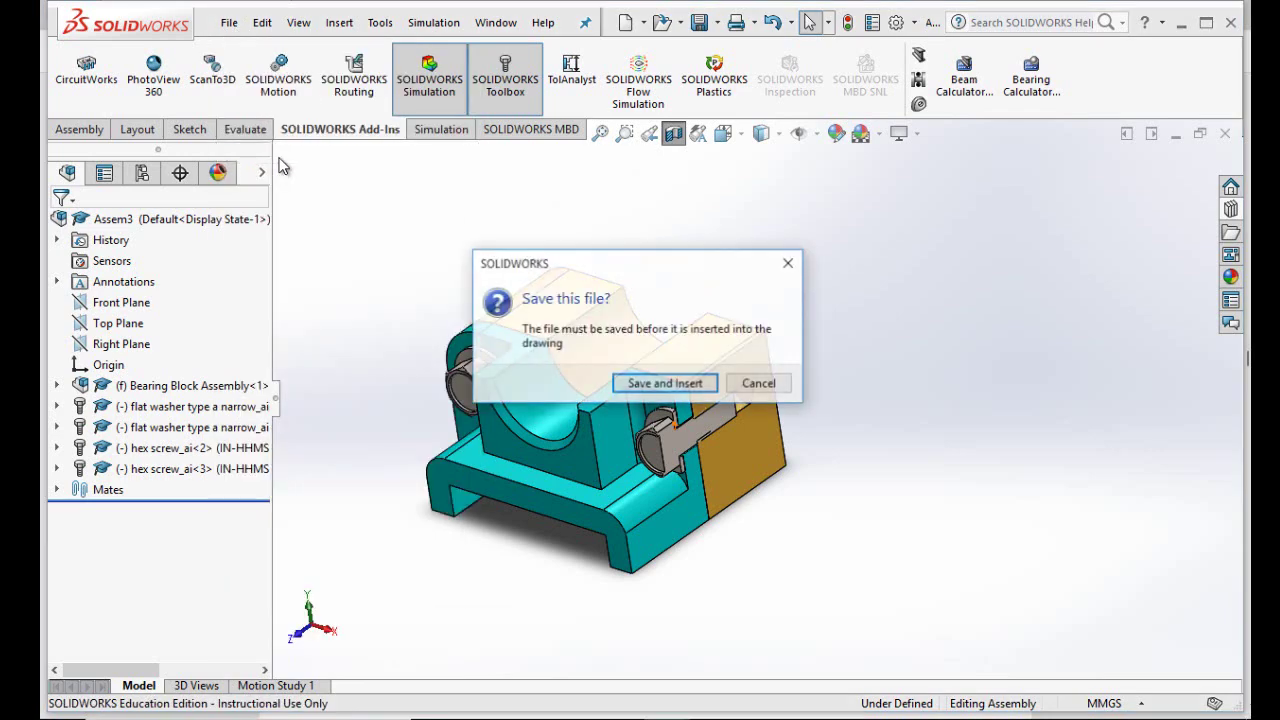
{"action": "left_click", "coordinate": [662, 384]}
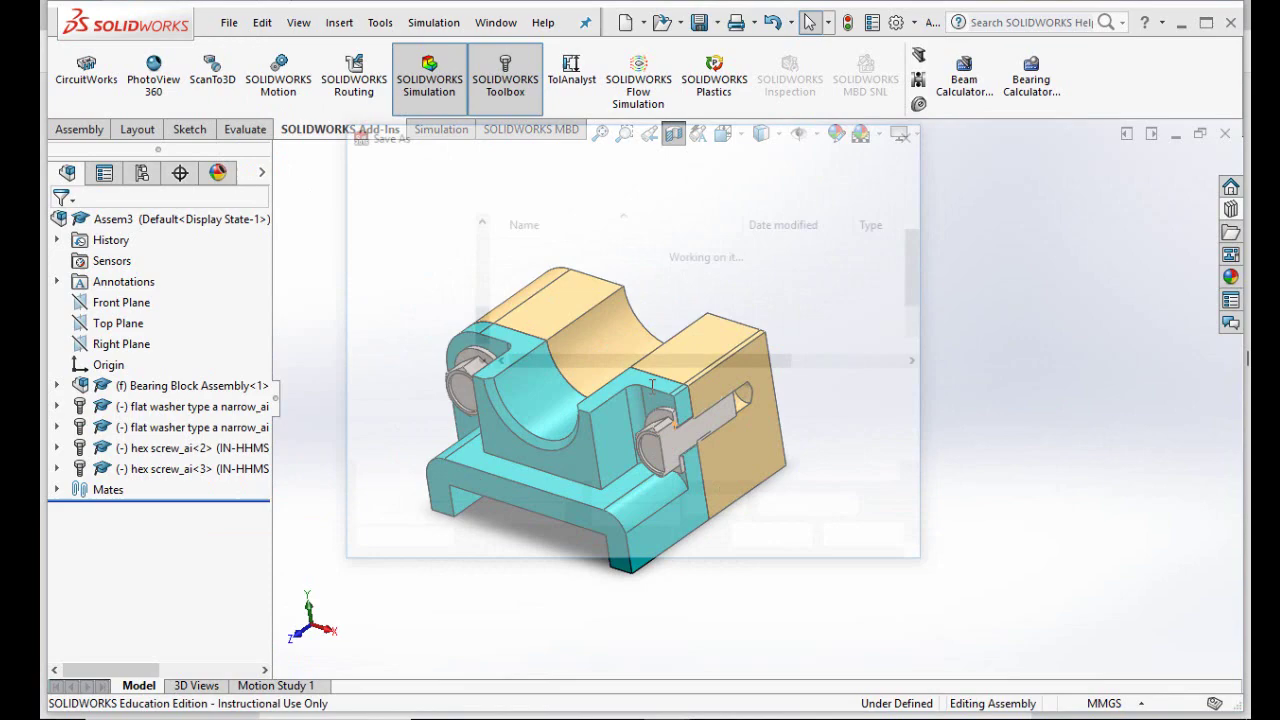
{"action": "left_click", "coordinate": [808, 538]}
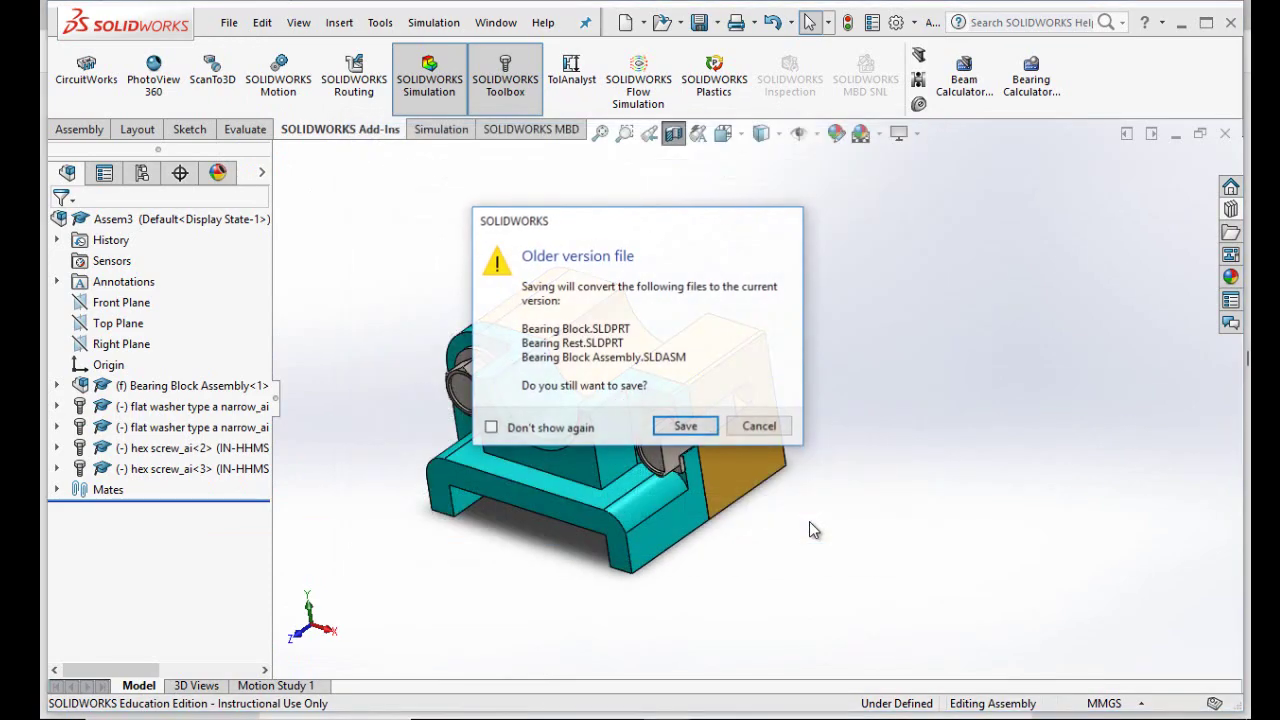
{"action": "left_click", "coordinate": [688, 425]}
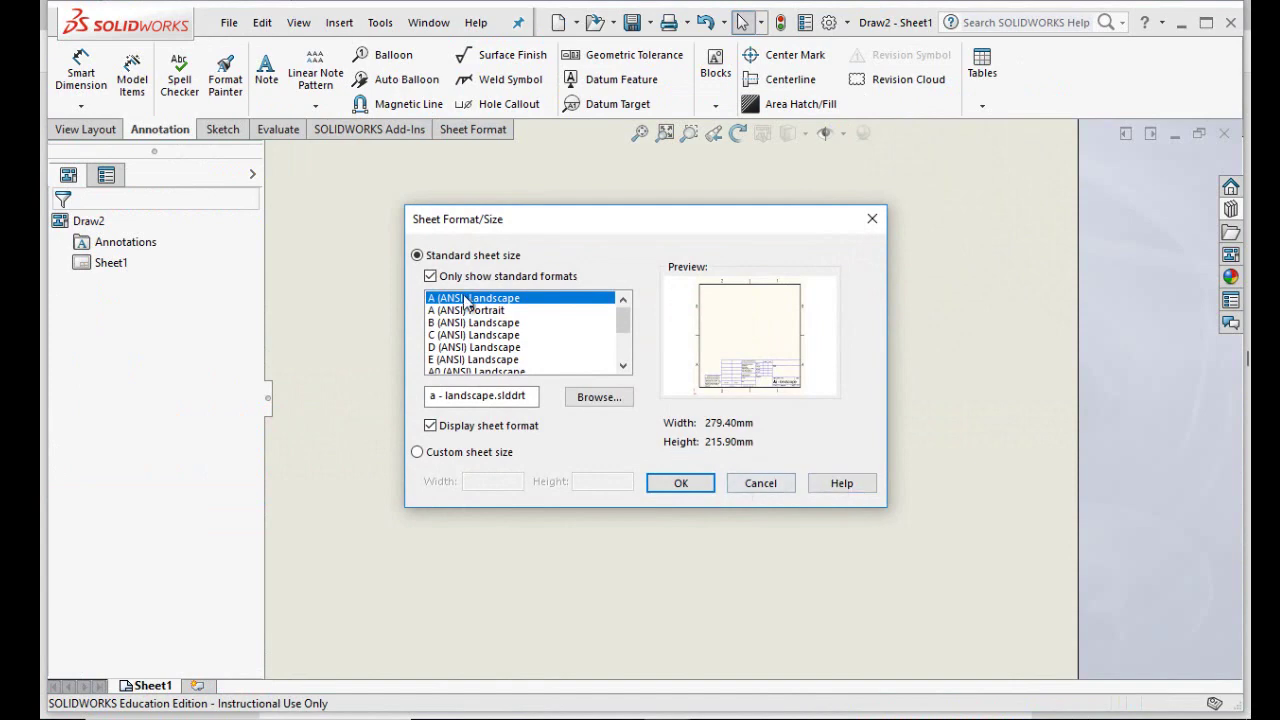
On an A (ANSI) Landscape sheet, place a *Trimetric view shaded with edges.
{"action": "left_click", "coordinate": [680, 483]}
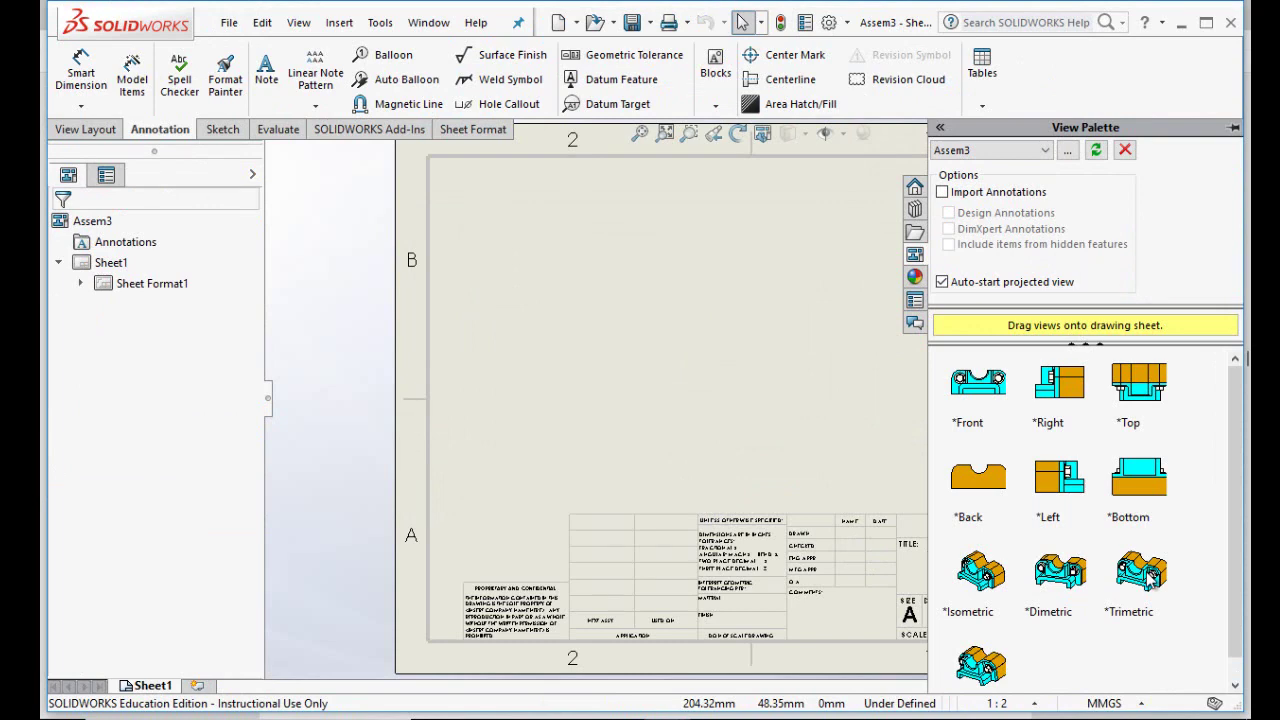
{"action": "left_click_drag", "start_coordinate": [1150, 575], "coordinate": [640, 305]}
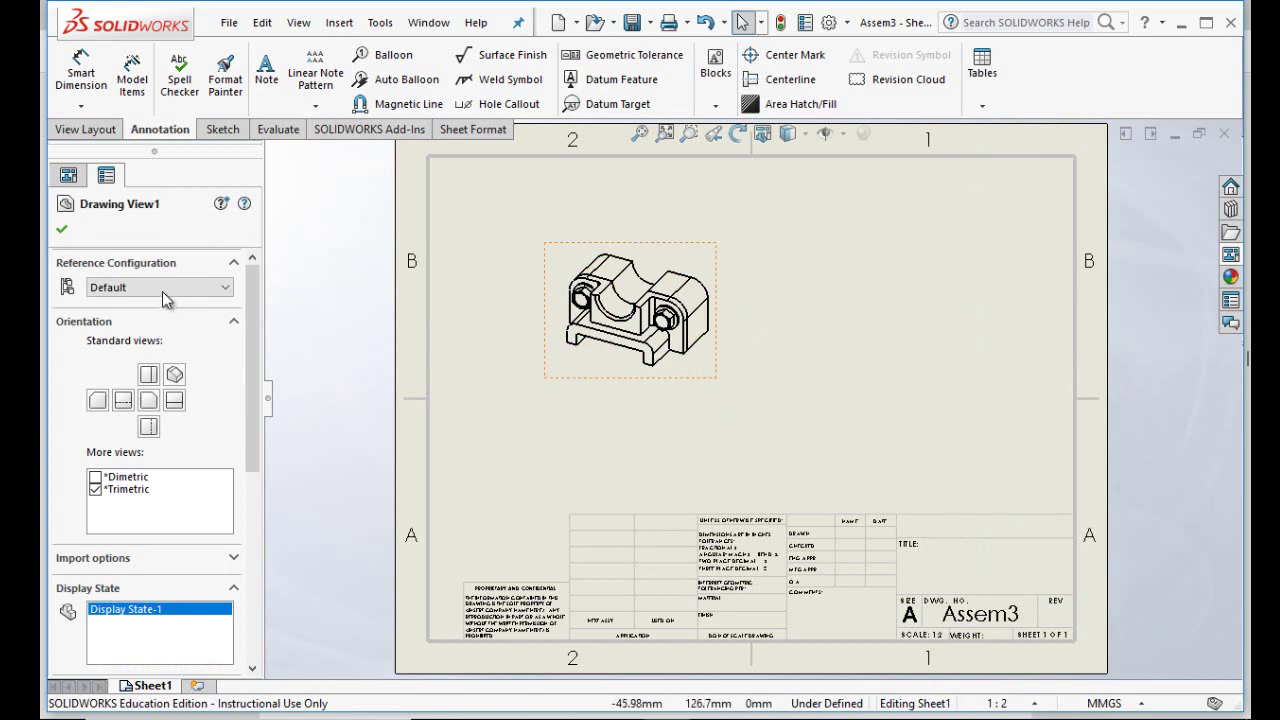
{"action": "left_click_drag", "start_coordinate": [254, 413], "coordinate": [256, 534]}
{"action": "left_click", "coordinate": [170, 502]}
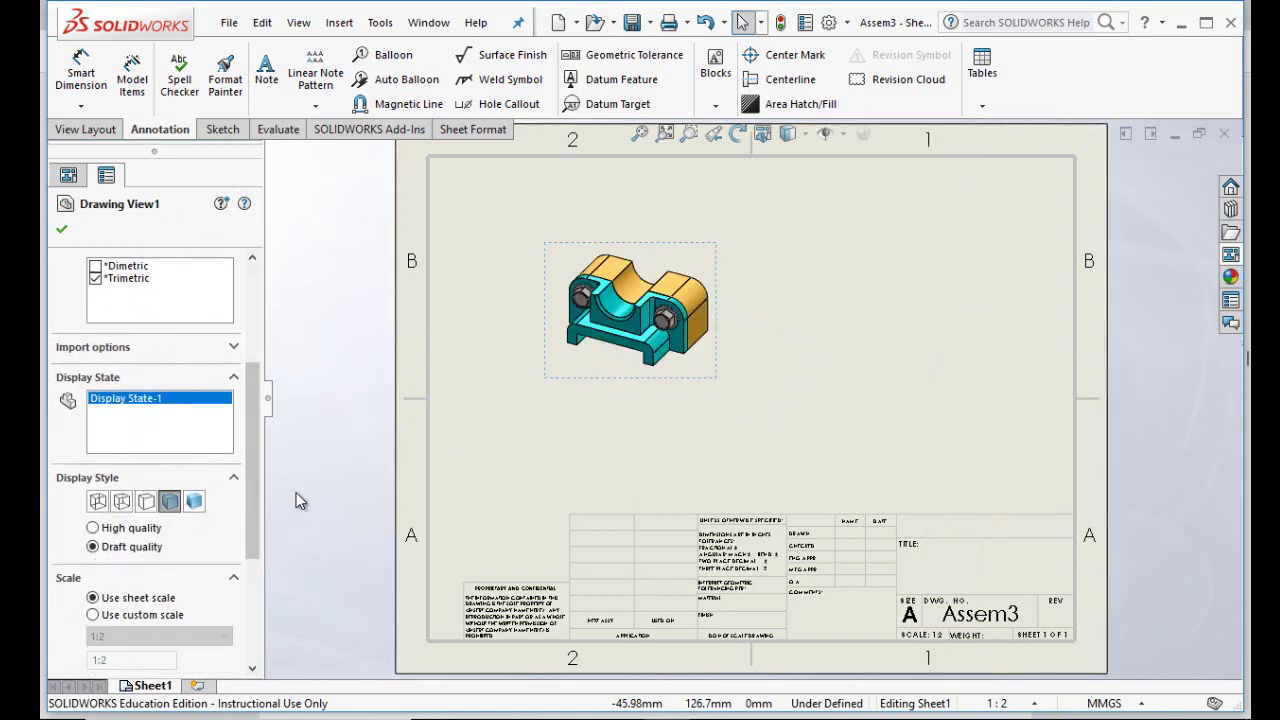
{"action": "left_click_drag", "start_coordinate": [257, 486], "coordinate": [255, 524]}
Set the view to a 1:1 custom scale, centre it above the title block, and finish.
{"action": "left_click", "coordinate": [93, 531]}
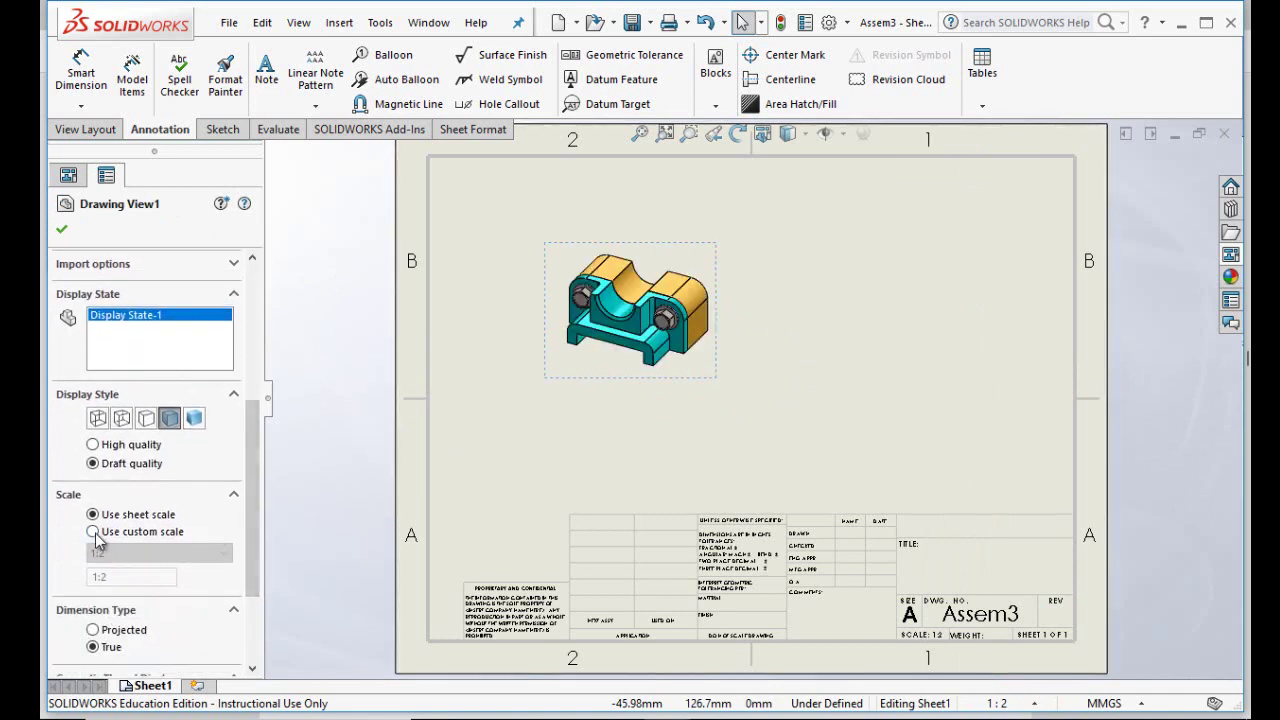
{"action": "left_click", "coordinate": [200, 553]}
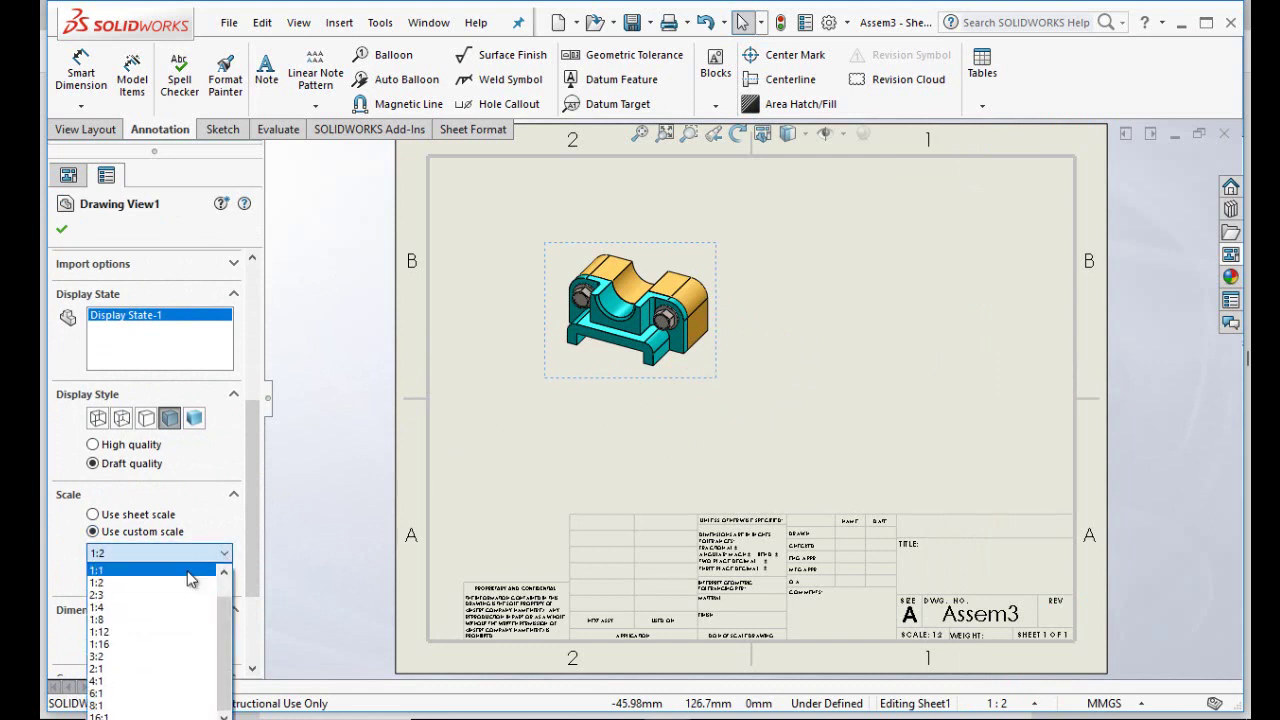
{"action": "left_click", "coordinate": [204, 568]}
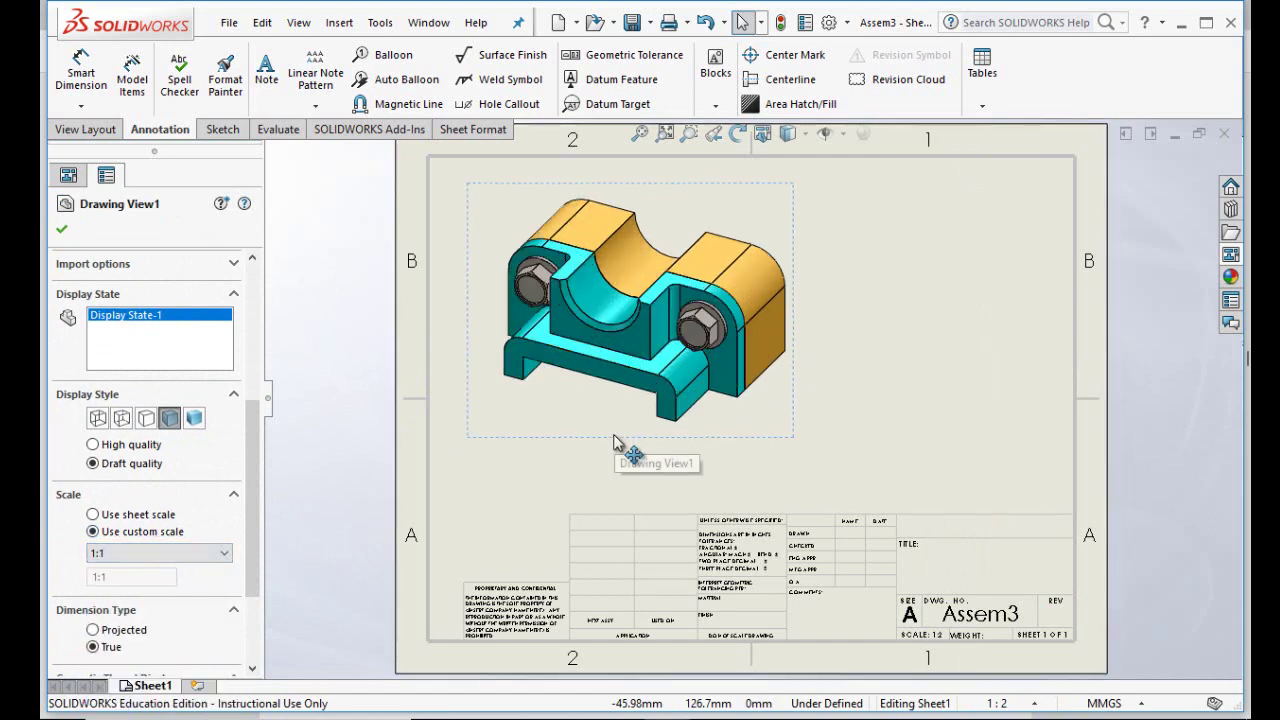
{"action": "left_click_drag", "start_coordinate": [663, 447], "coordinate": [807, 464]}
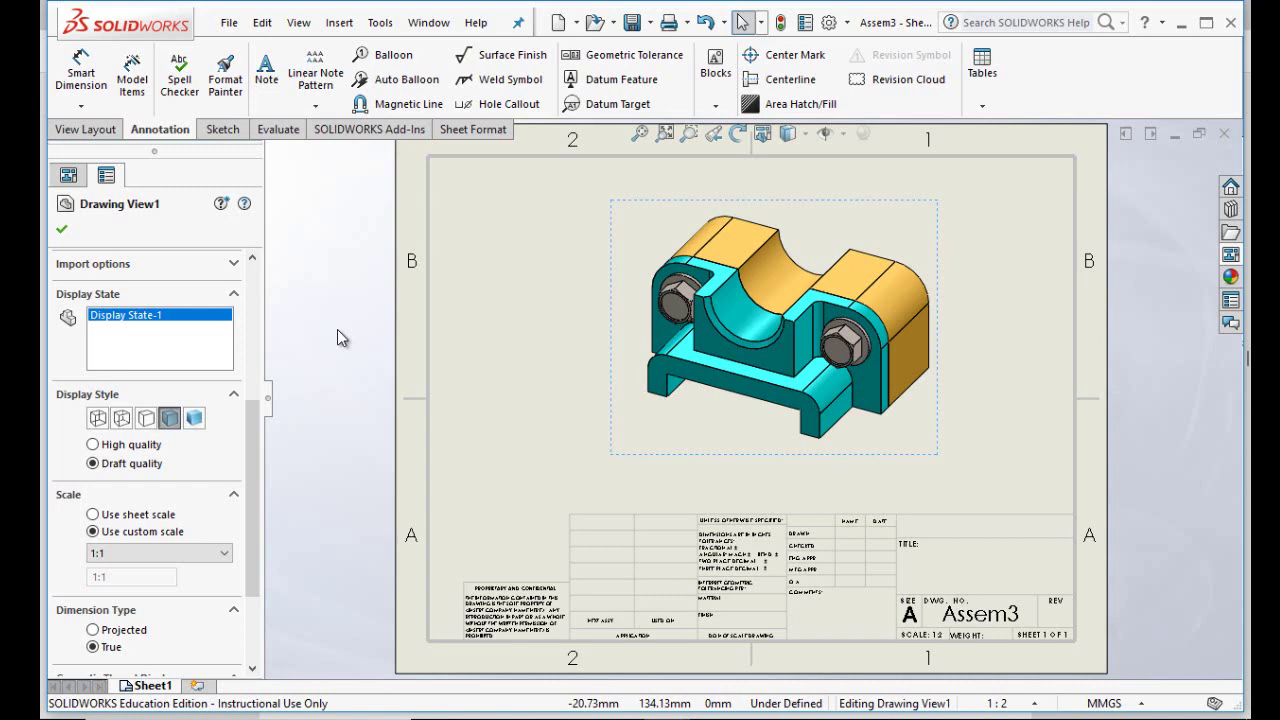
{"action": "left_click", "coordinate": [61, 229]}
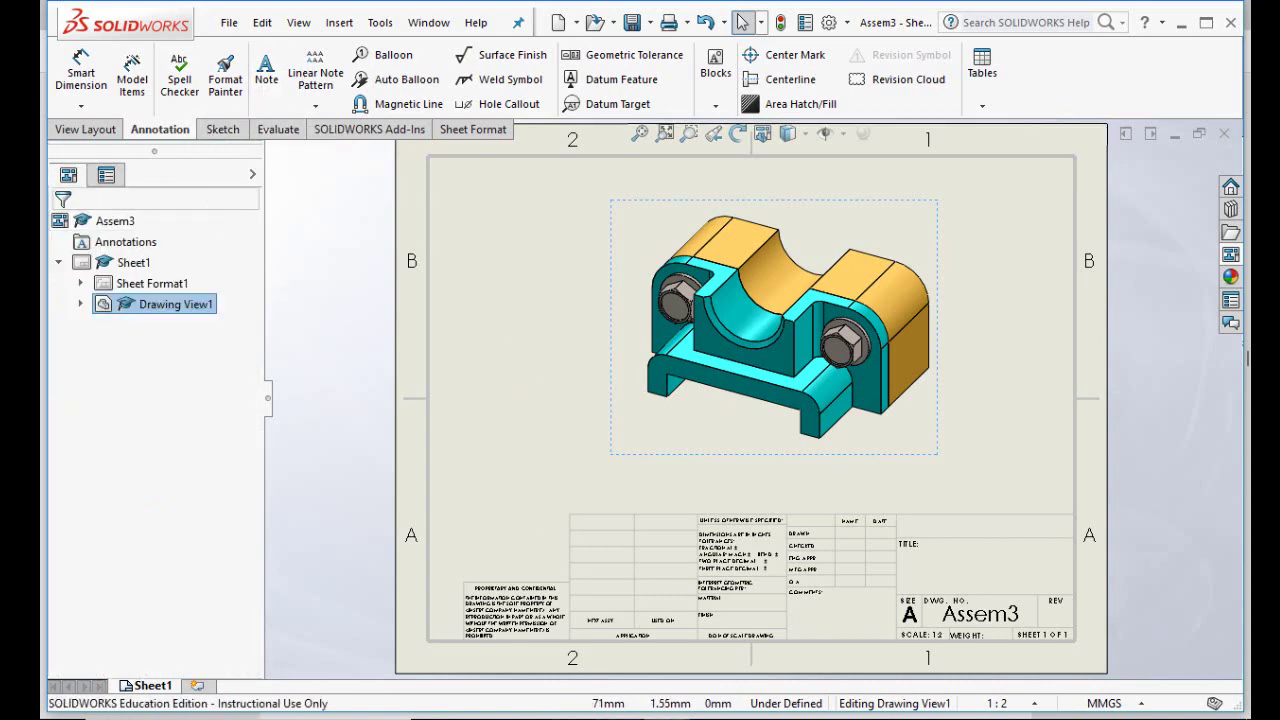
{"action": "left_click", "coordinate": [1160, 650]}
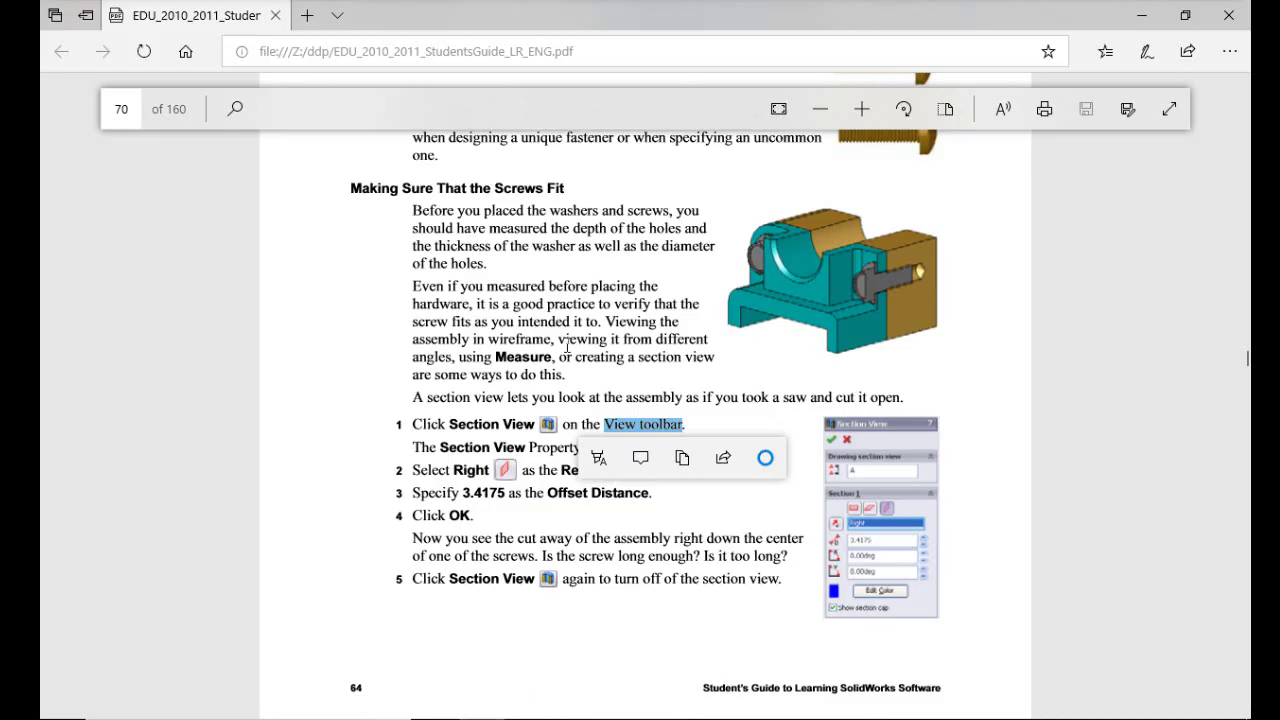
Scroll to page 71's More to Explore exercise and select 'Bearing Plate Assembly.'.
{"action": "scroll", "coordinate": [567, 345], "scroll_direction": "down", "scroll_amount": 10}
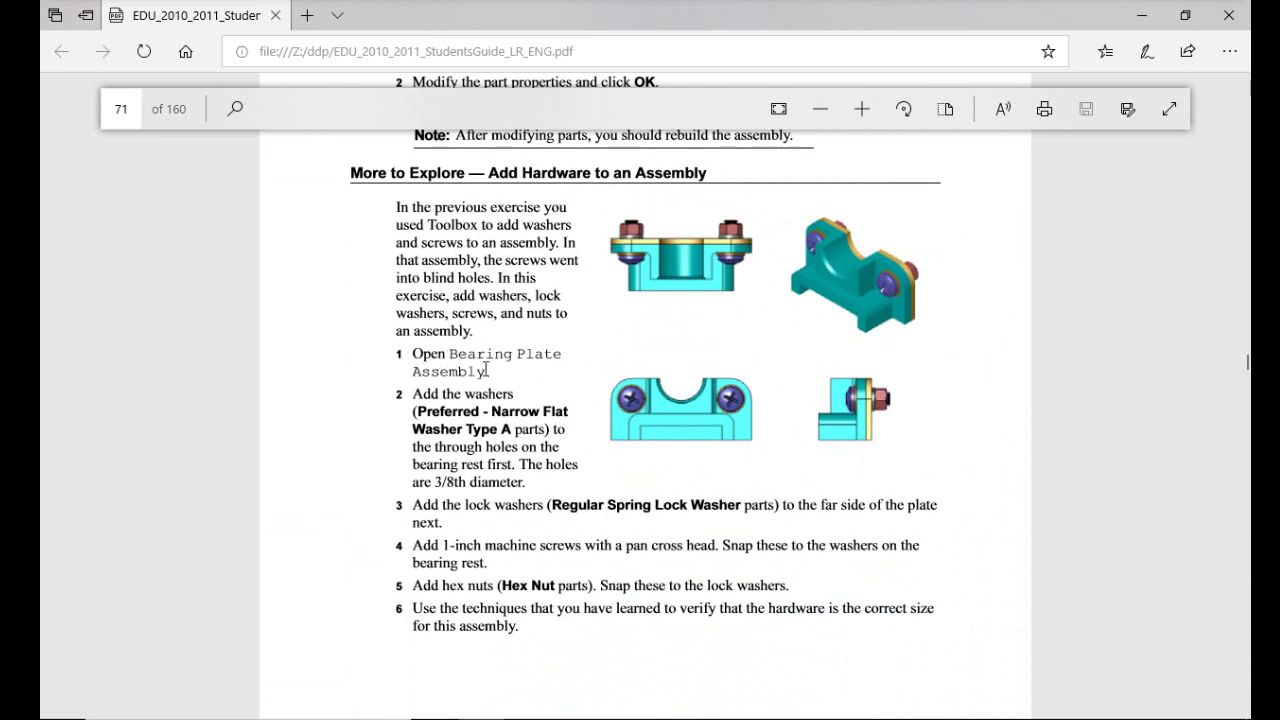
{"action": "left_click_drag", "start_coordinate": [449, 355], "coordinate": [488, 371]}
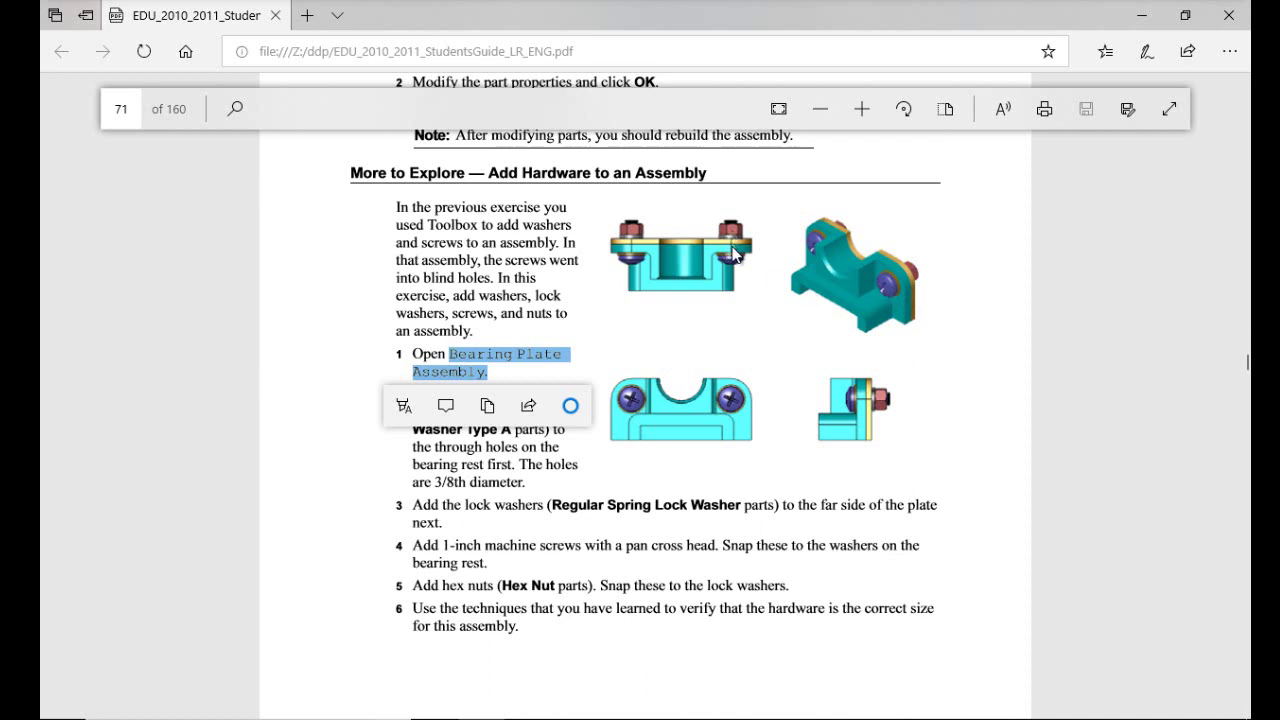
{"action": "left_click", "coordinate": [494, 471]}
{"action": "scroll", "coordinate": [611, 619], "scroll_direction": "down", "scroll_amount": 1}
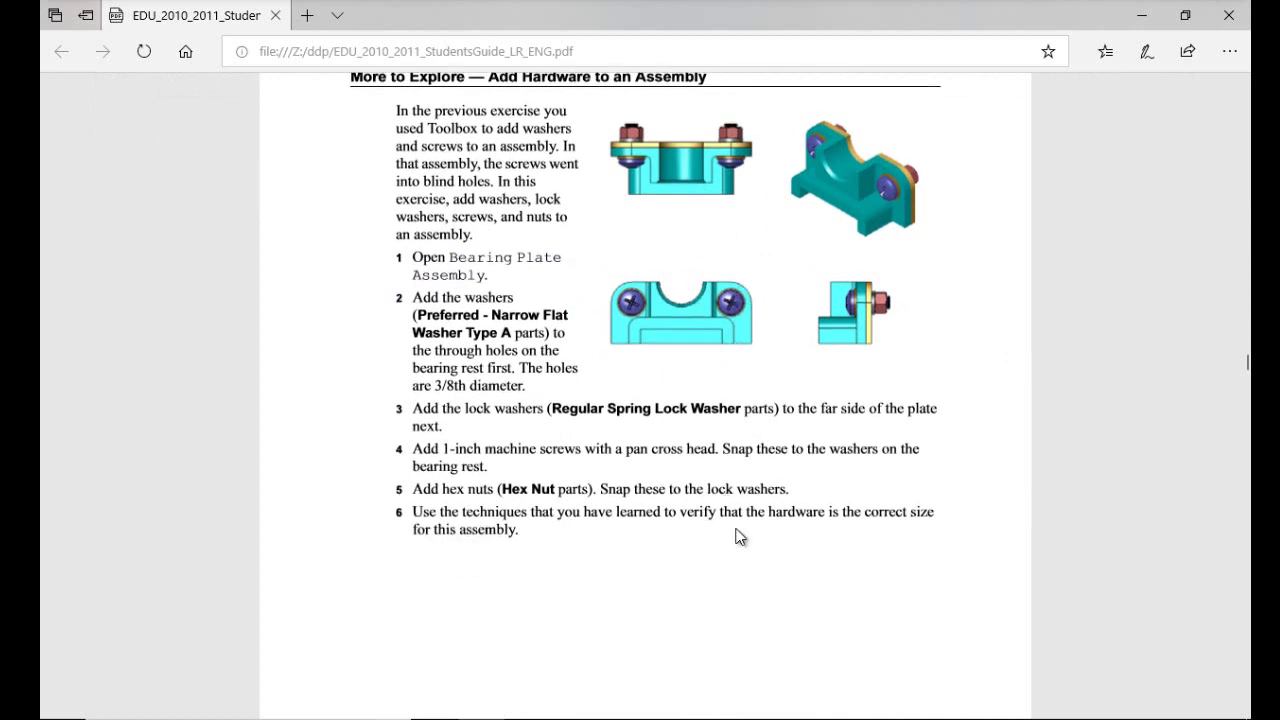
{"action": "left_click", "coordinate": [1190, 719]}
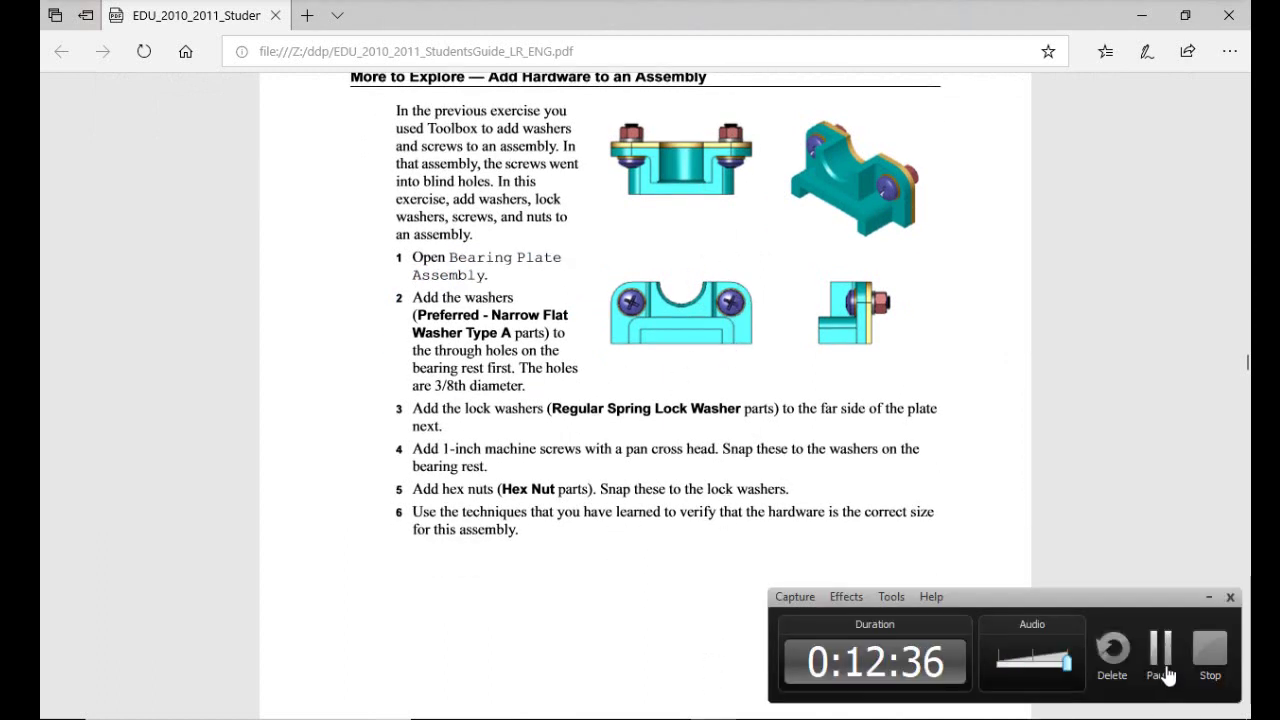